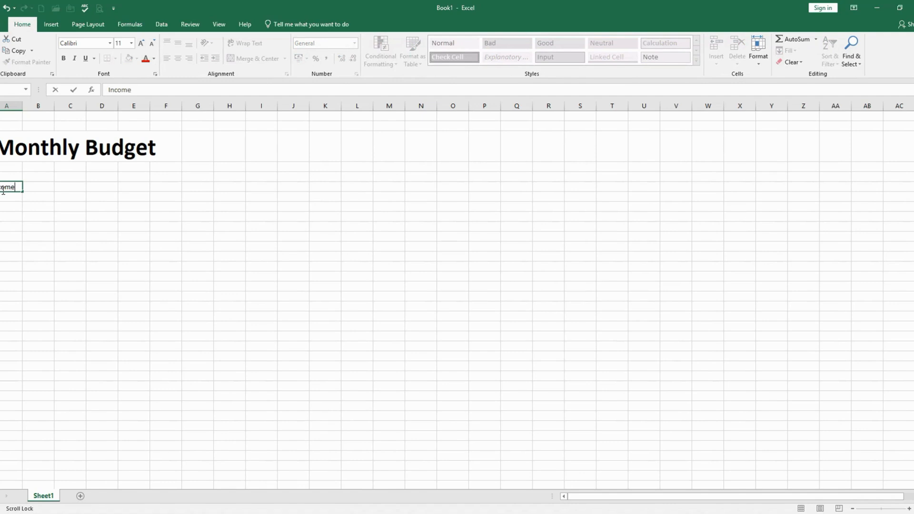
Finish the Income heading entry in column A and format it bold at font size 28
{"action": "key", "text": "Return"}
{"action": "key", "text": "Up"}
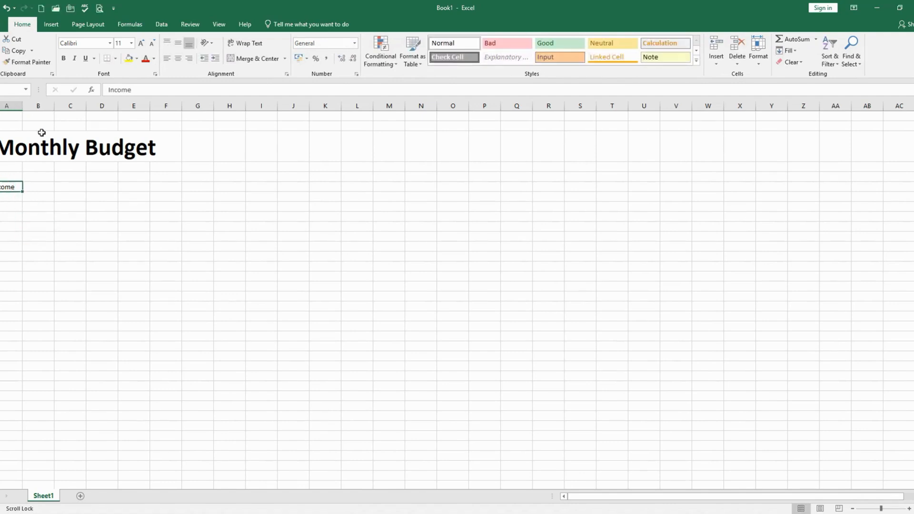
{"action": "left_click", "coordinate": [63, 58]}
{"action": "left_click", "coordinate": [131, 42]}
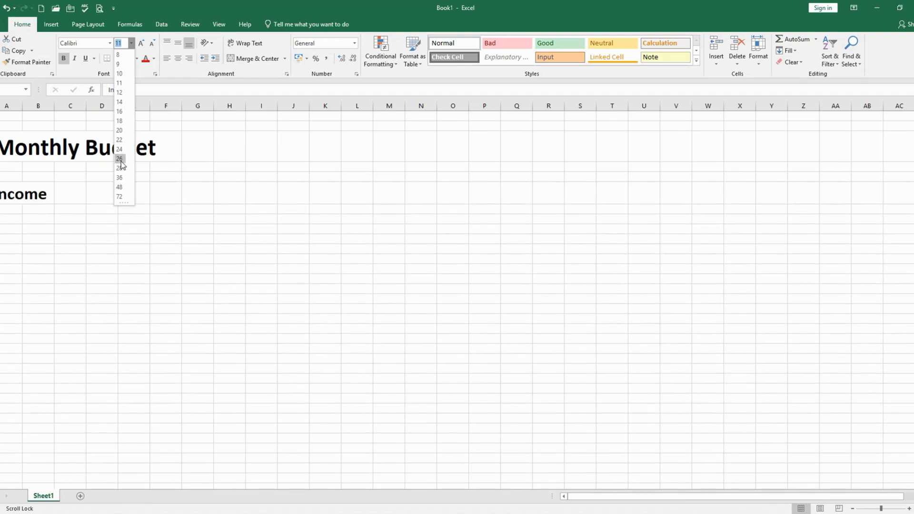
{"action": "left_click", "coordinate": [119, 169]}
{"action": "left_click", "coordinate": [65, 268]}
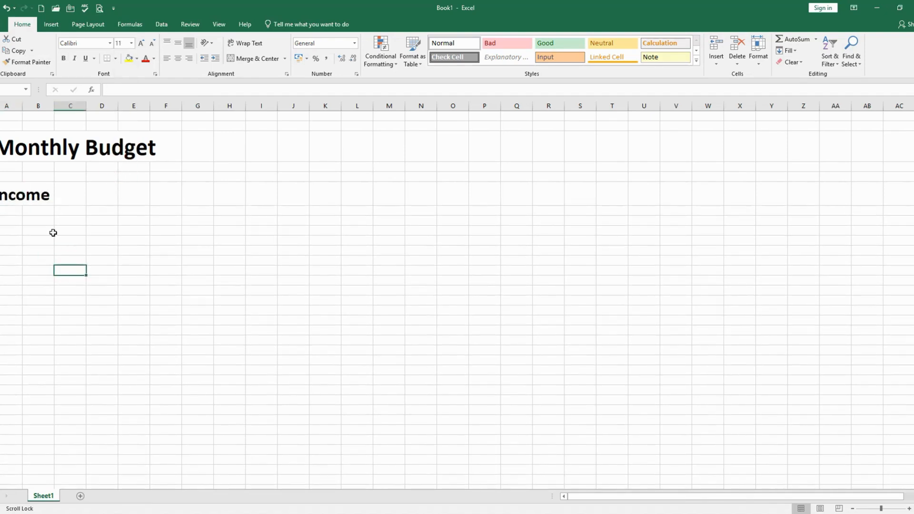
Enter the column headers Source and Date in columns A and B directly below the Income heading
{"action": "left_click", "coordinate": [6, 211]}
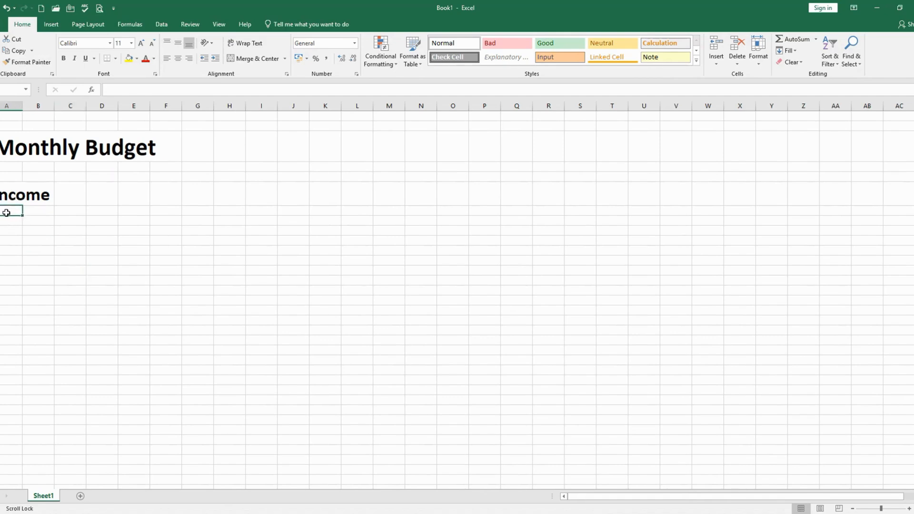
{"action": "type", "text": "Sou"}
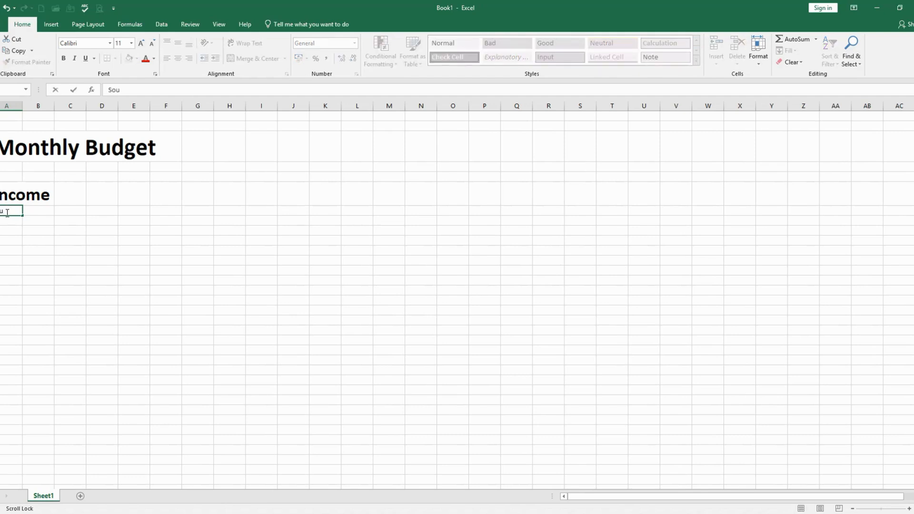
{"action": "type", "text": "rce"}
{"action": "key", "text": "Tab"}
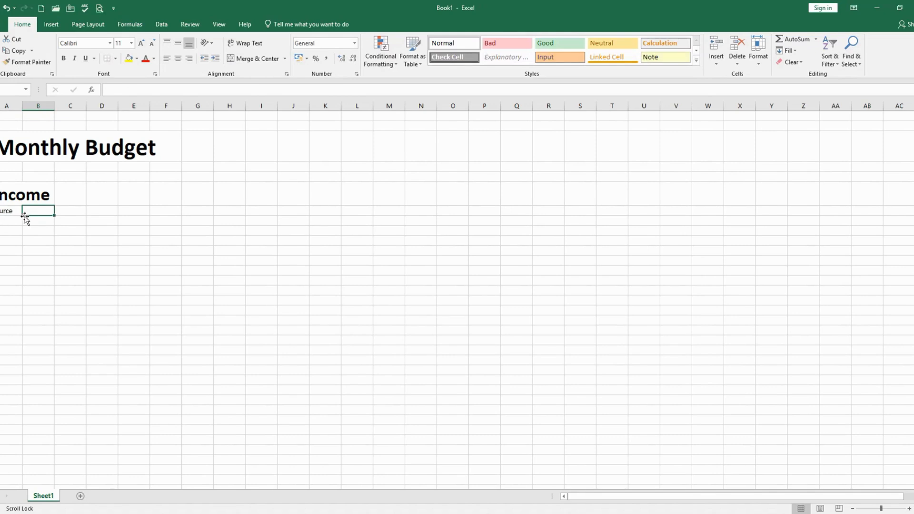
{"action": "type", "text": "Date"}
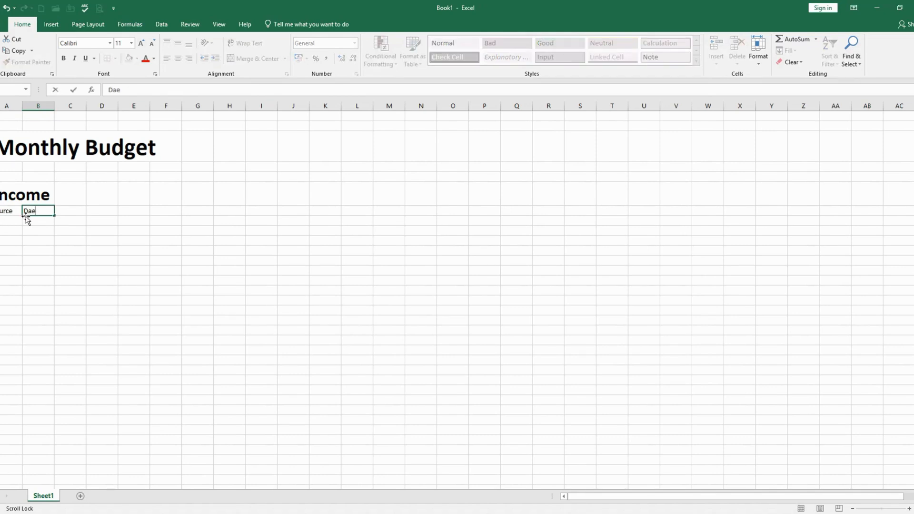
{"action": "key", "text": "BackSpace"}
{"action": "key", "text": "BackSpace"}
{"action": "type", "text": "ate"}
{"action": "key", "text": "Tab"}
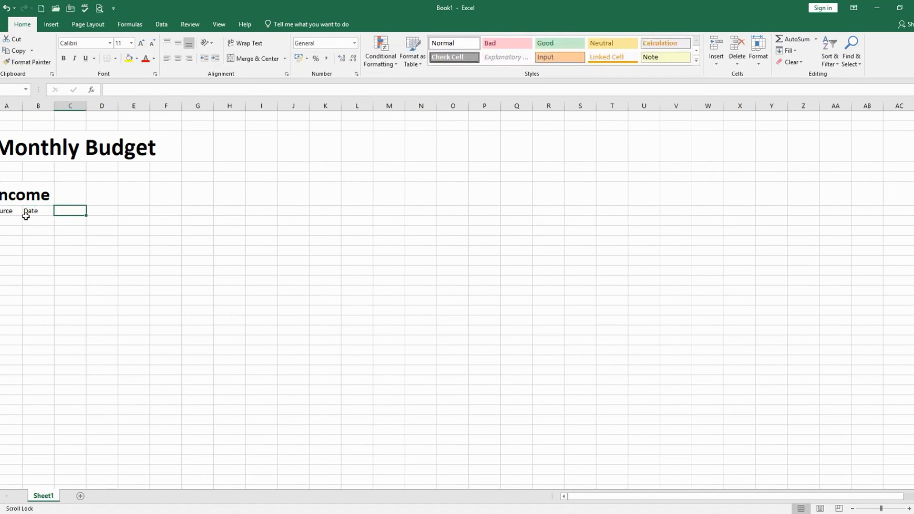
Enter the column headers Expected and Actual in columns C and D beside the Date header
{"action": "type", "text": "Ex"}
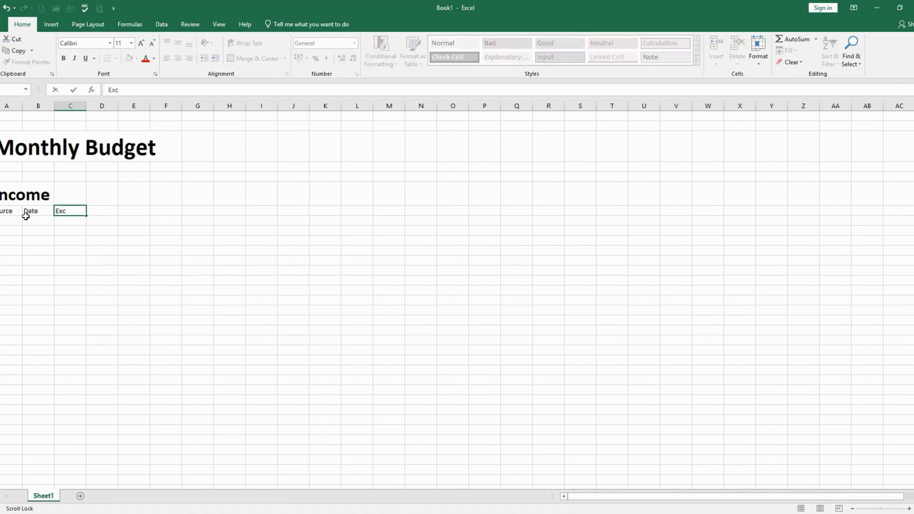
{"action": "type", "text": "c"}
{"action": "key", "text": "BackSpace"}
{"action": "type", "text": "pected"}
{"action": "key", "text": "Tab"}
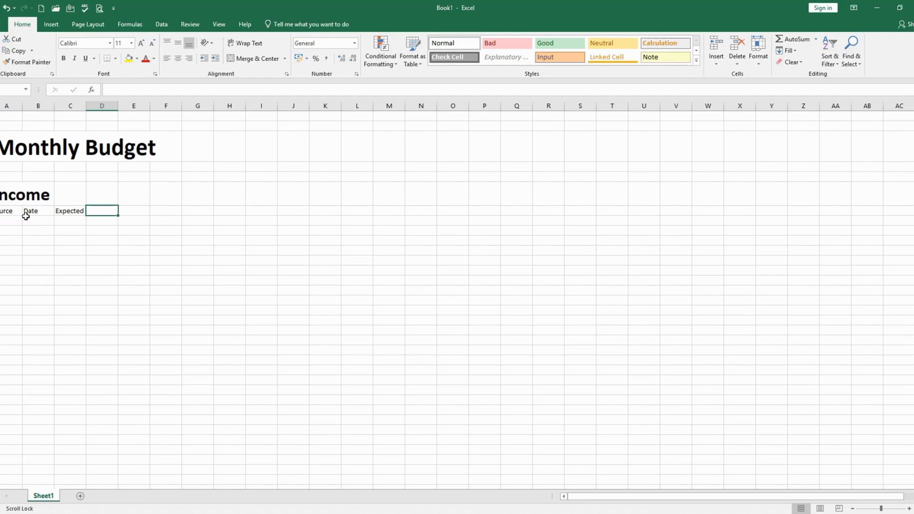
{"action": "type", "text": "Acua"}
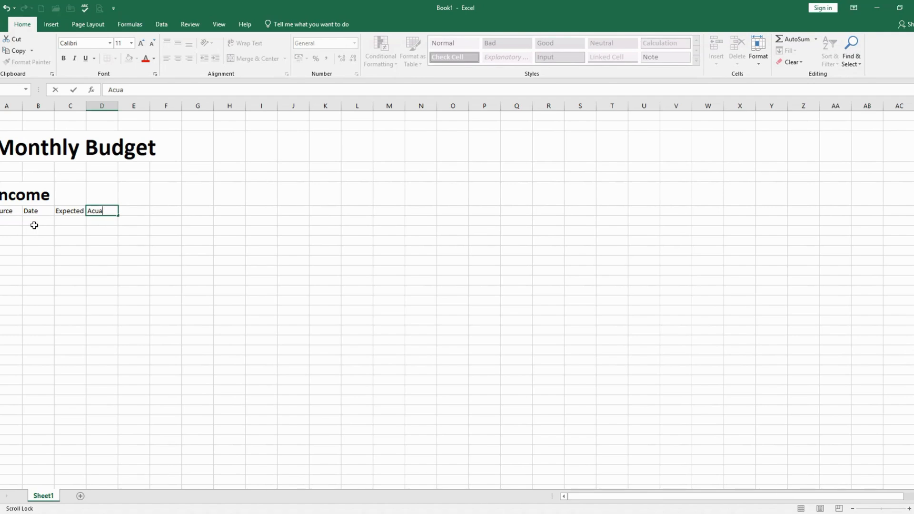
{"action": "key", "text": "BackSpace"}
{"action": "key", "text": "BackSpace"}
{"action": "key", "text": "BackSpace"}
{"action": "type", "text": "ctua"}
{"action": "key", "text": "Return"}
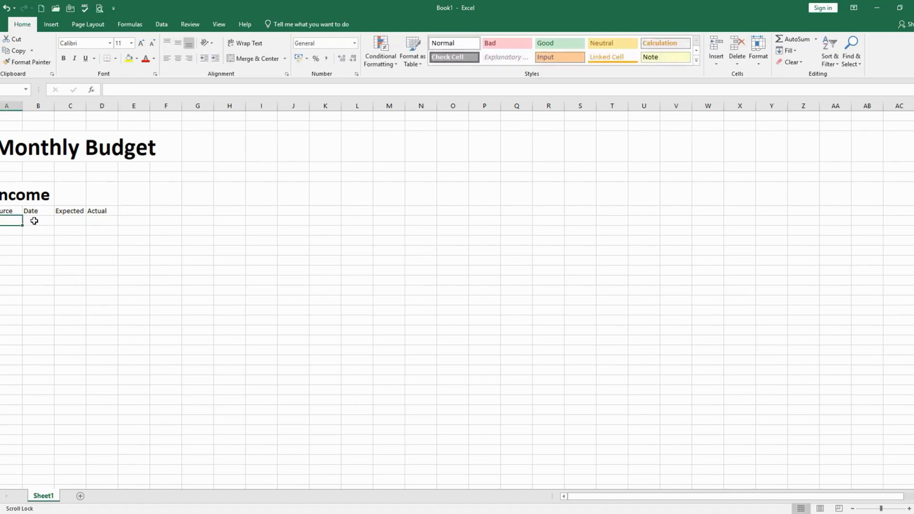
Format the four Income column headers from Source to Actual as bold at font size 12
{"action": "left_click", "coordinate": [2, 211]}
{"action": "mouse_move", "coordinate": [1, 211]}
{"action": "left_mouse_down"}
{"action": "mouse_move", "coordinate": [121, 216]}
{"action": "mouse_move", "coordinate": [112, 212]}
{"action": "left_mouse_up"}
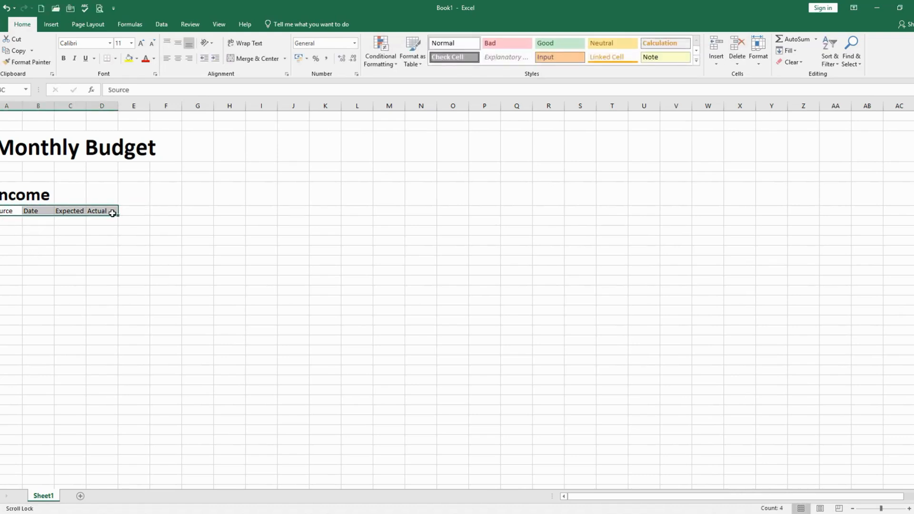
{"action": "left_click", "coordinate": [63, 58]}
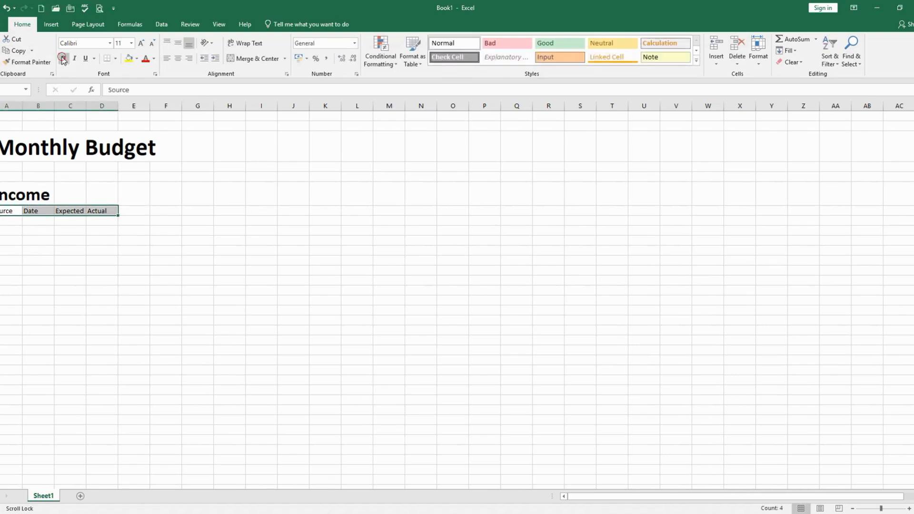
{"action": "left_click", "coordinate": [132, 44]}
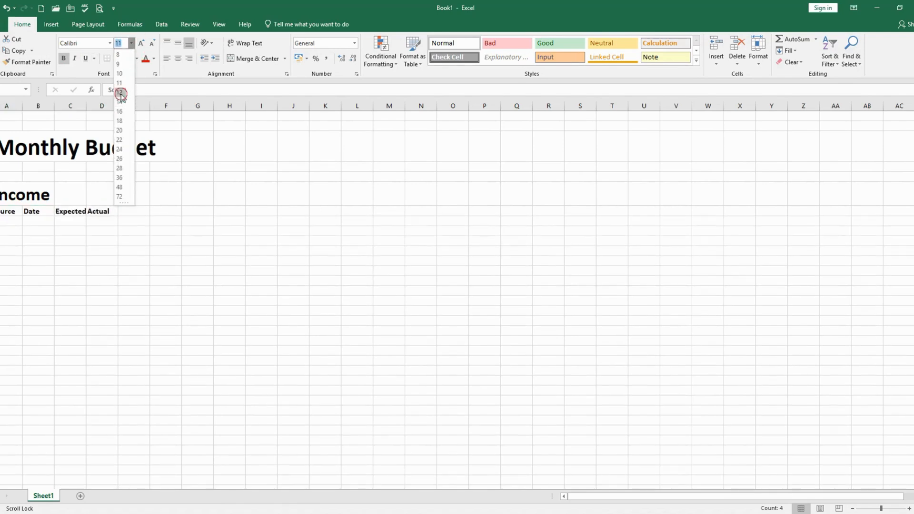
{"action": "left_click", "coordinate": [118, 92]}
{"action": "left_click", "coordinate": [60, 263]}
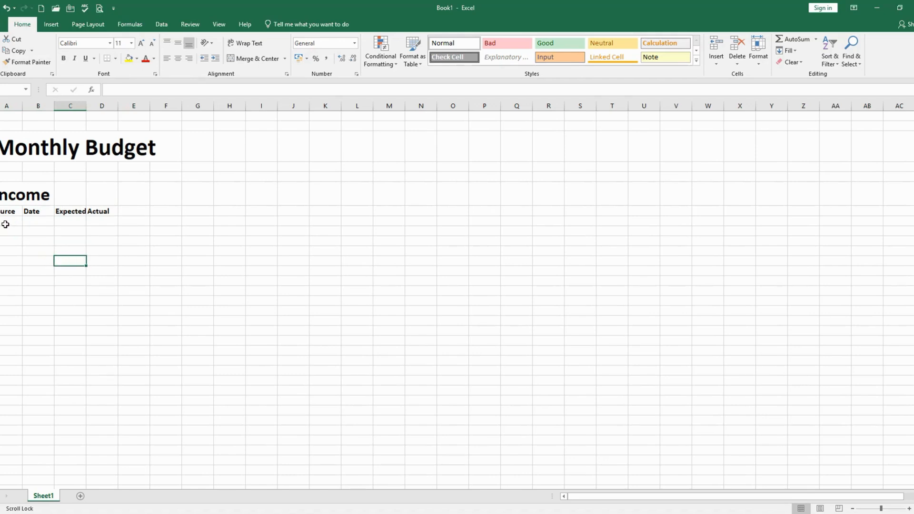
Fill the Income header cells from Source to Actual with a light orange theme color
{"action": "left_click_drag", "start_coordinate": [4, 211], "coordinate": [103, 211]}
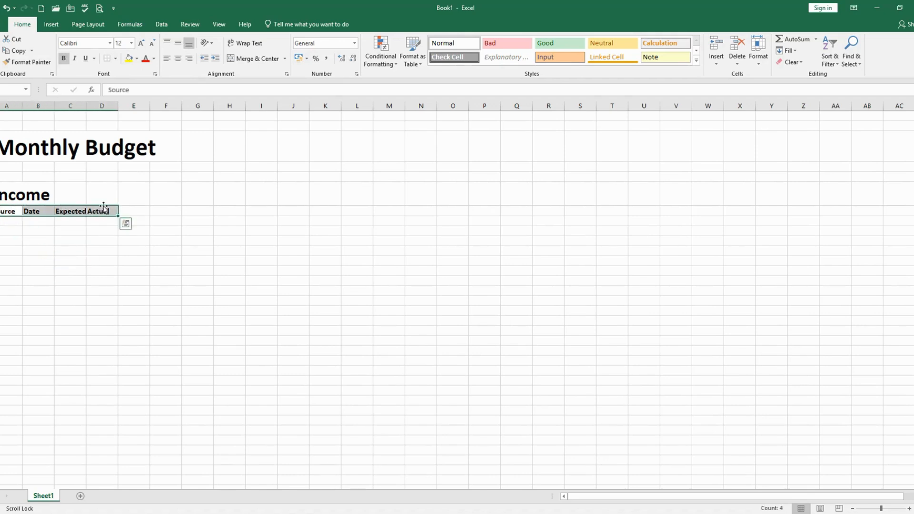
{"action": "left_click", "coordinate": [136, 58]}
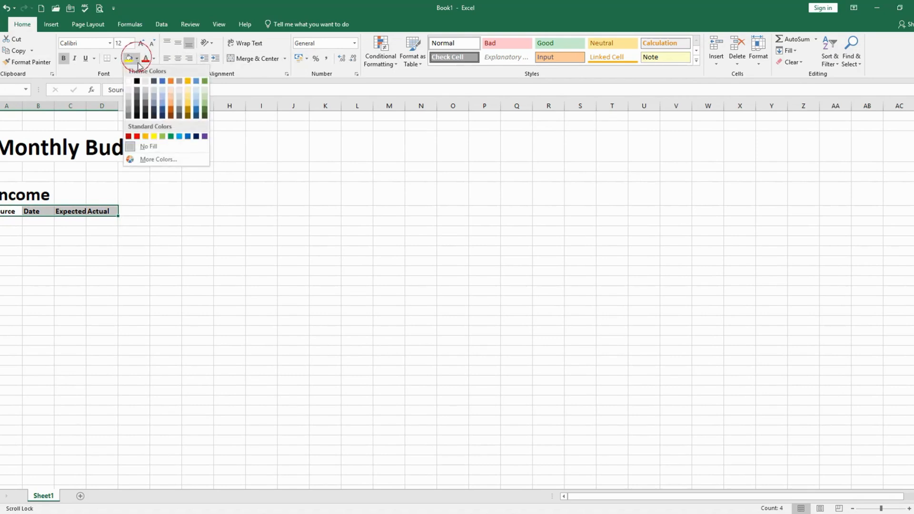
{"action": "left_click", "coordinate": [172, 107]}
{"action": "left_click", "coordinate": [102, 251]}
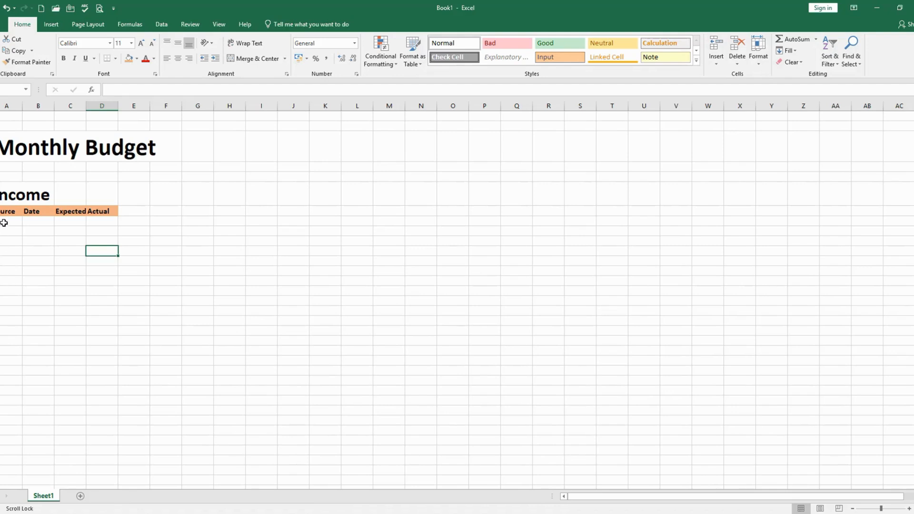
Enter the heading Expenses in column A, leaving five blank rows below the Income column headers
{"action": "left_click_drag", "start_coordinate": [2, 220], "coordinate": [7, 259]}
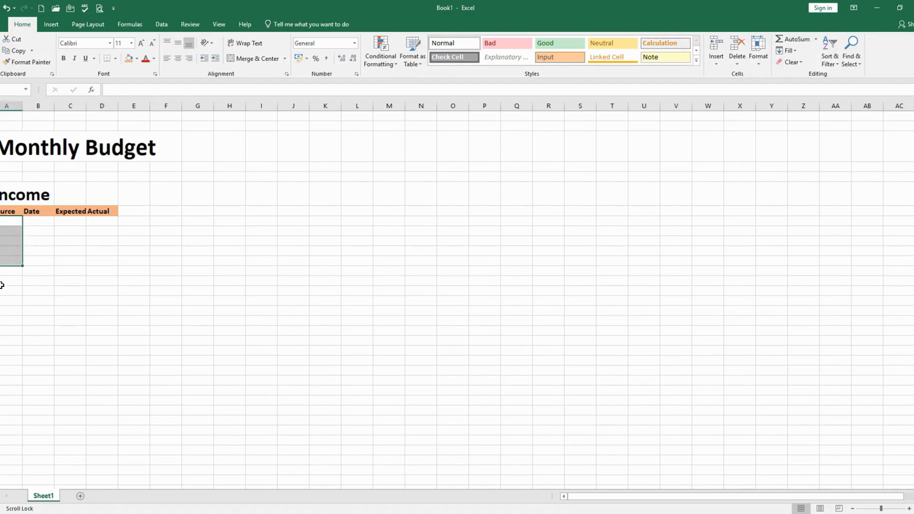
{"action": "left_click", "coordinate": [1, 273]}
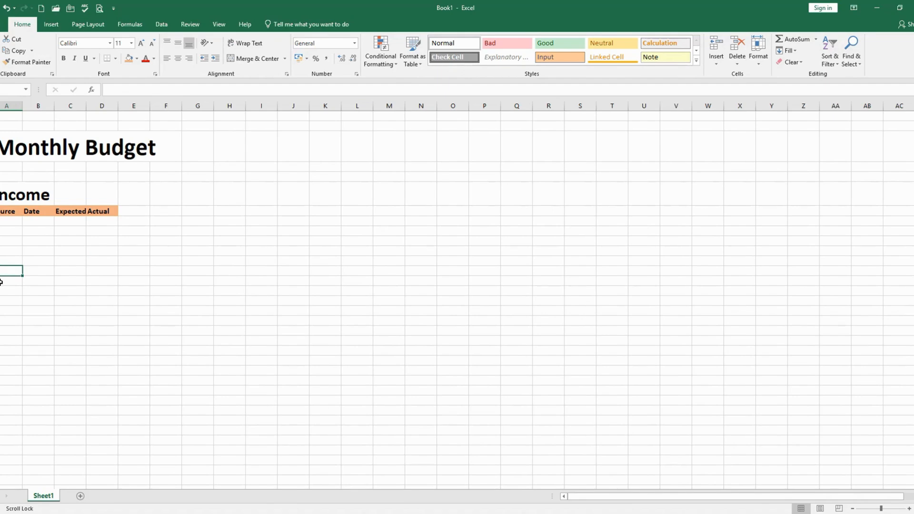
{"action": "type", "text": "E"}
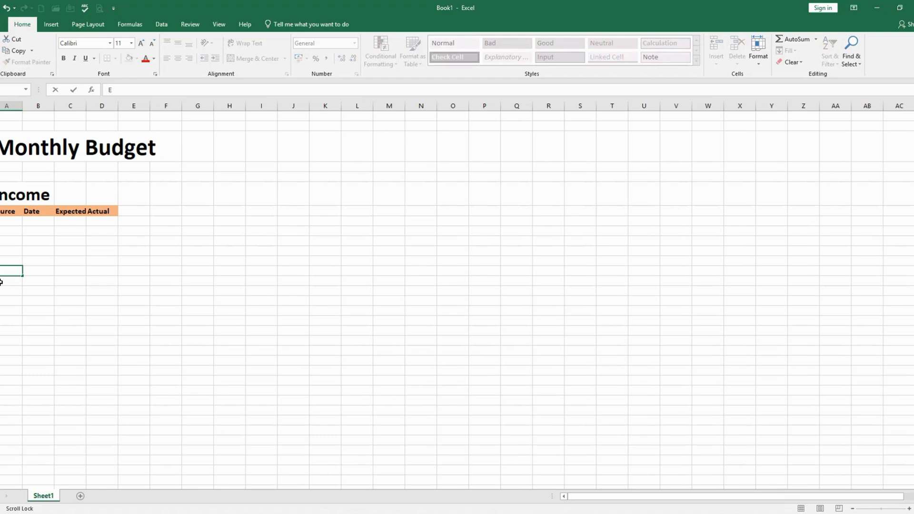
{"action": "type", "text": "xpenses"}
{"action": "left_click", "coordinate": [14, 300]}
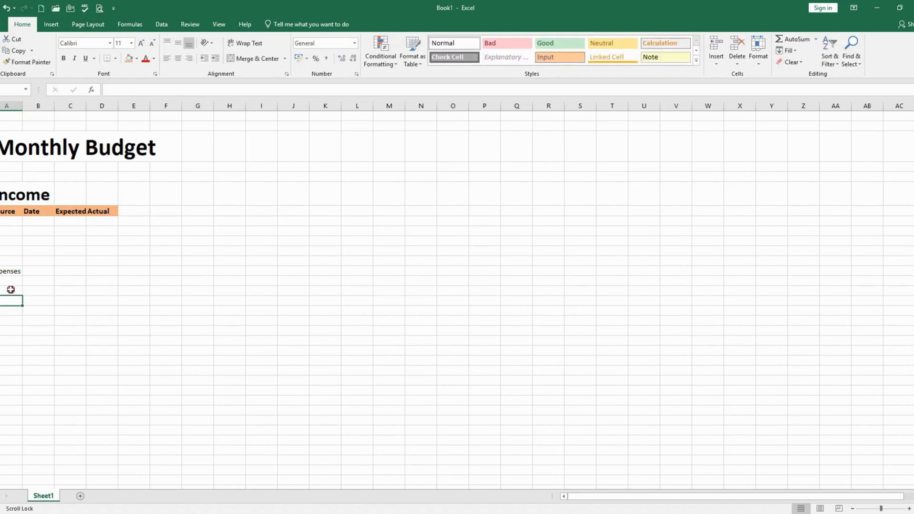
{"action": "left_click", "coordinate": [11, 289]}
{"action": "left_click", "coordinate": [11, 194]}
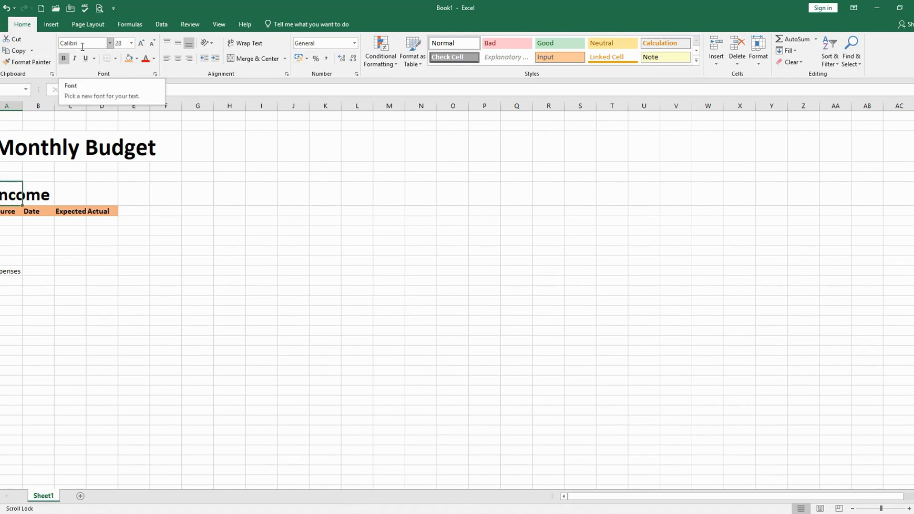
{"action": "left_click", "coordinate": [125, 43]}
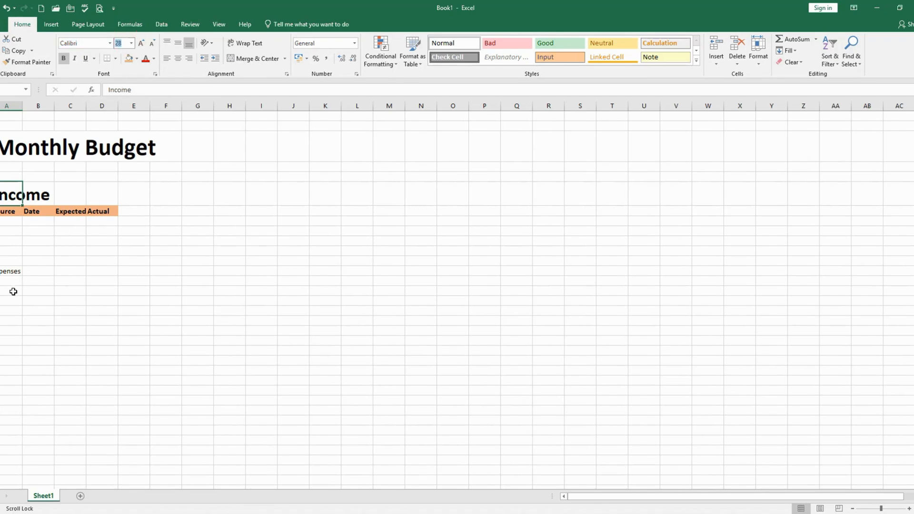
{"action": "left_click", "coordinate": [3, 271]}
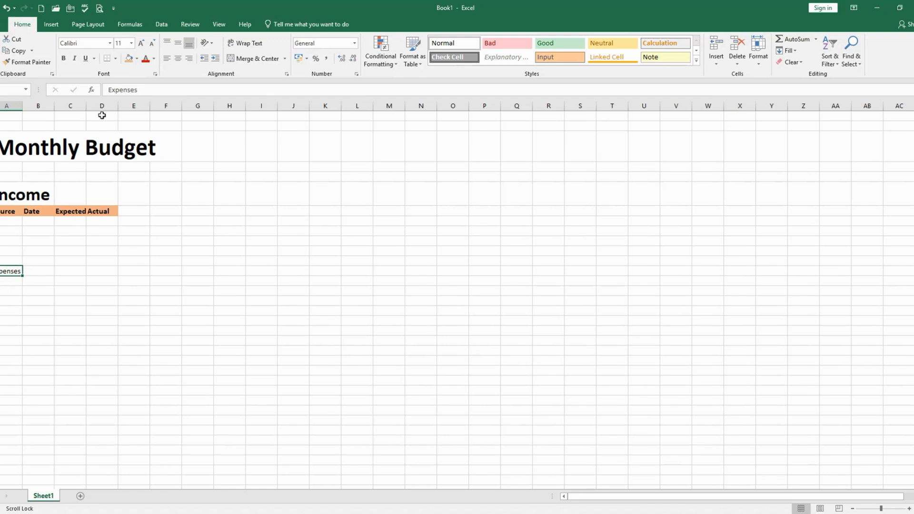
{"action": "left_click", "coordinate": [132, 43]}
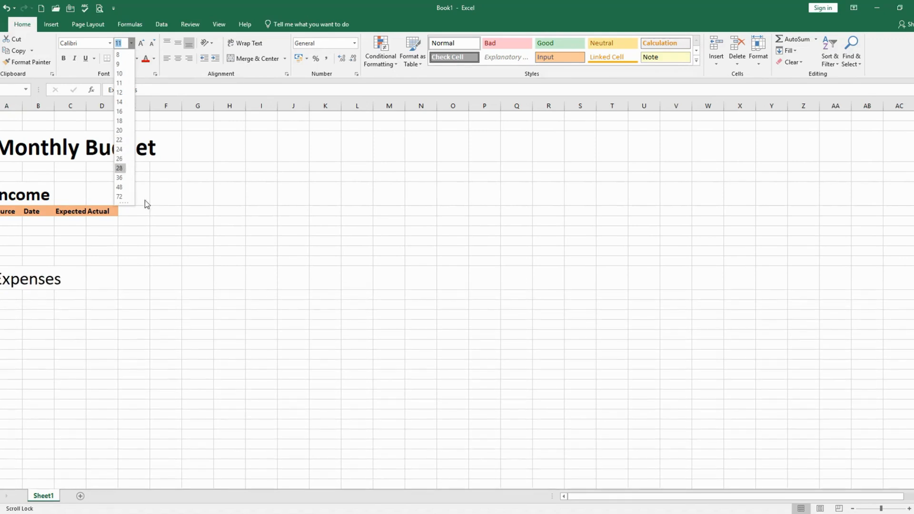
{"action": "key", "text": "Escape"}
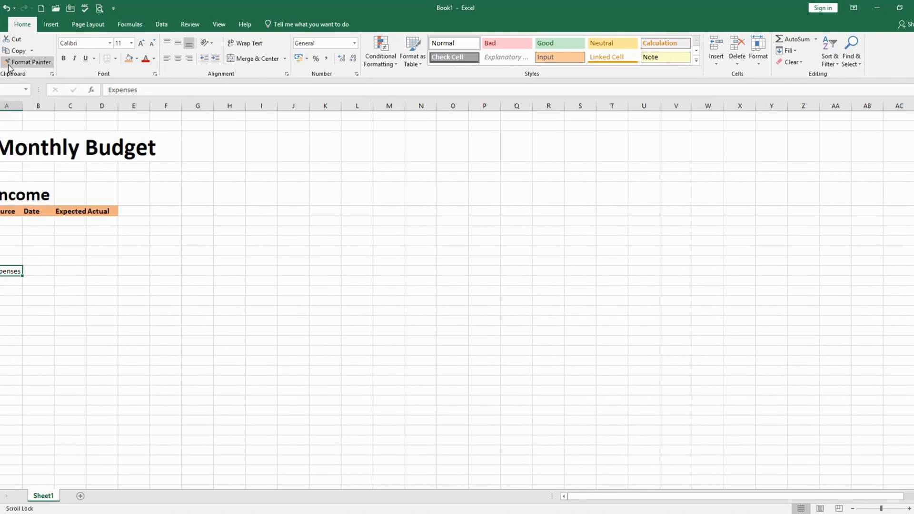
{"action": "left_click", "coordinate": [41, 68]}
{"action": "left_click", "coordinate": [30, 291]}
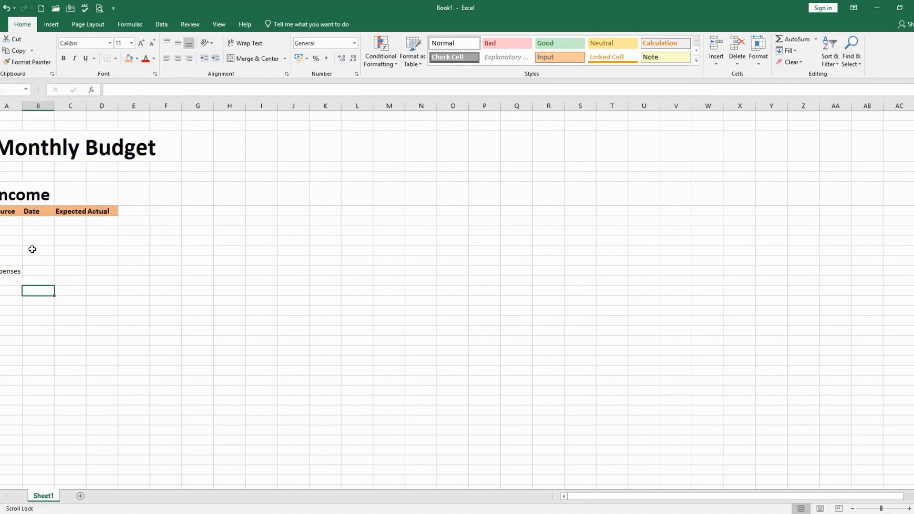
{"action": "left_click", "coordinate": [19, 194]}
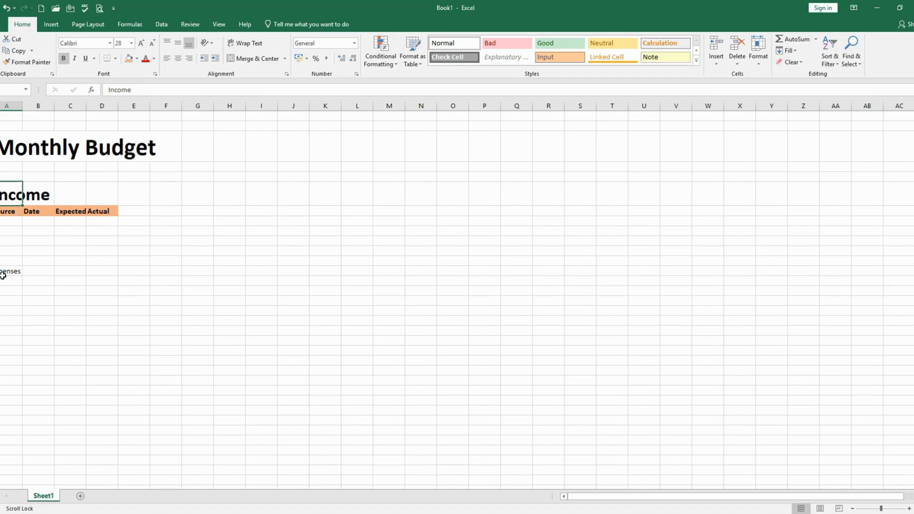
{"action": "left_click", "coordinate": [27, 303]}
Copy the Income heading's formatting onto the Expenses heading with Format Painter
{"action": "left_click", "coordinate": [8, 197]}
{"action": "left_click", "coordinate": [24, 65]}
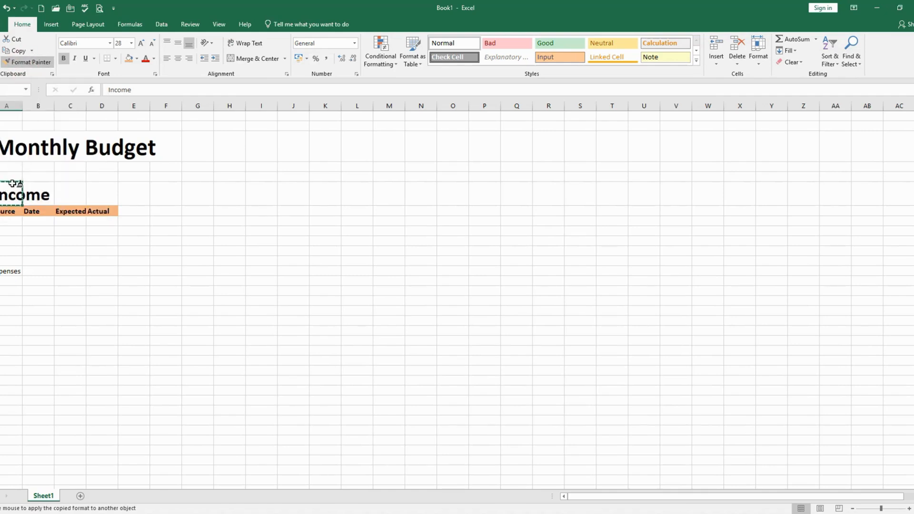
{"action": "left_click", "coordinate": [9, 272]}
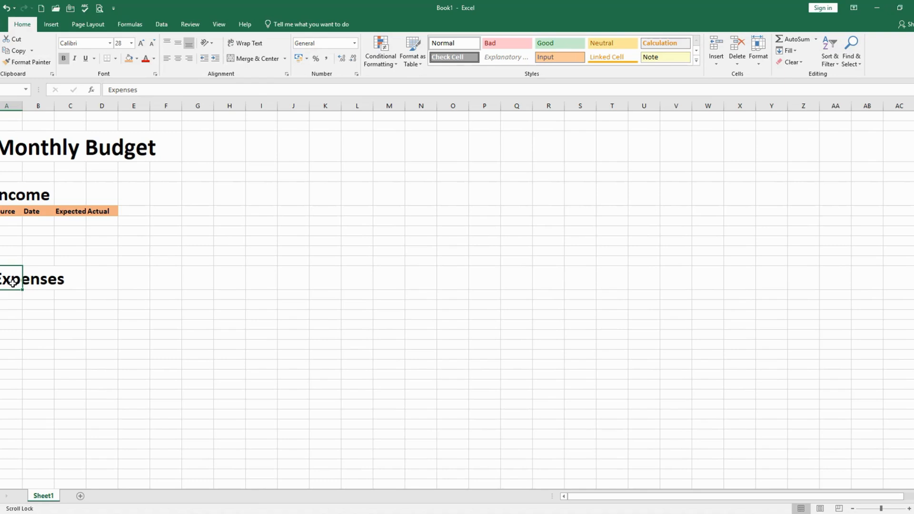
{"action": "left_click", "coordinate": [14, 317]}
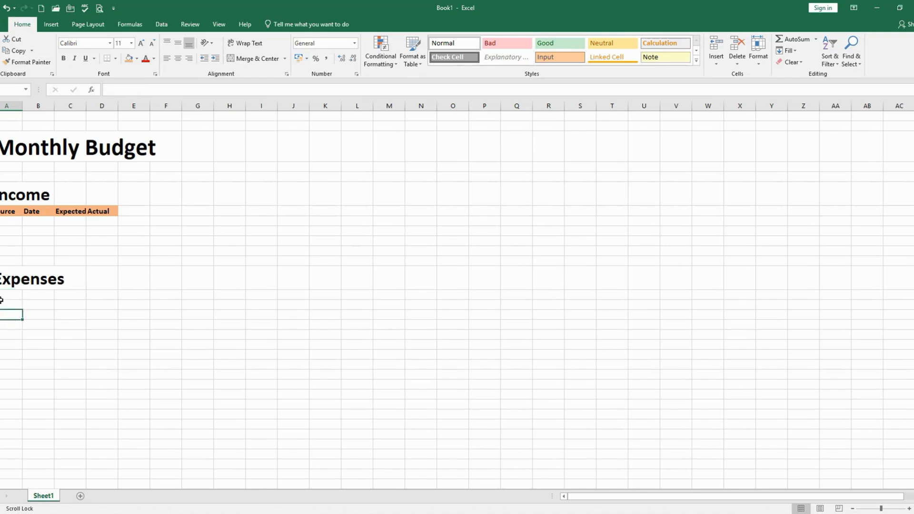
Enter the column headers Source, Date, Budget and Actual in columns A to D directly below the Expenses heading
{"action": "left_click", "coordinate": [6, 298]}
{"action": "type", "text": "Source"}
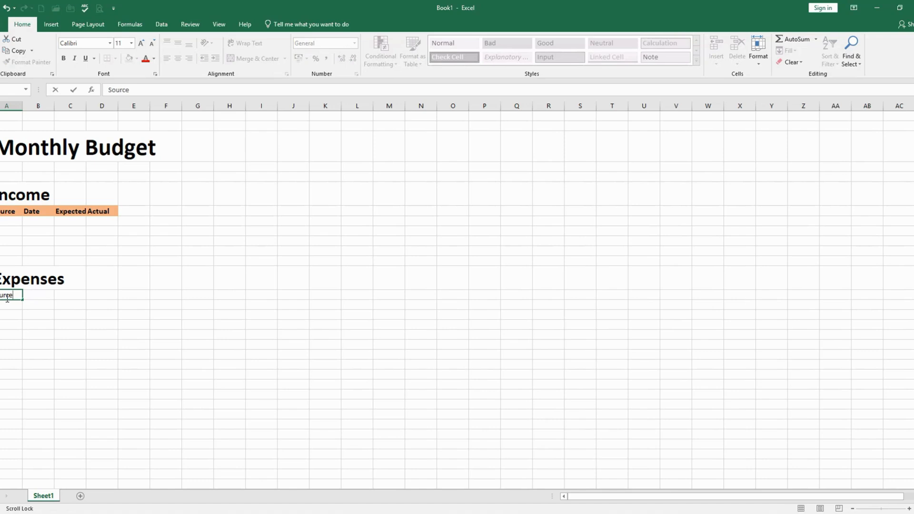
{"action": "key", "text": "Tab"}
{"action": "type", "text": "Date"}
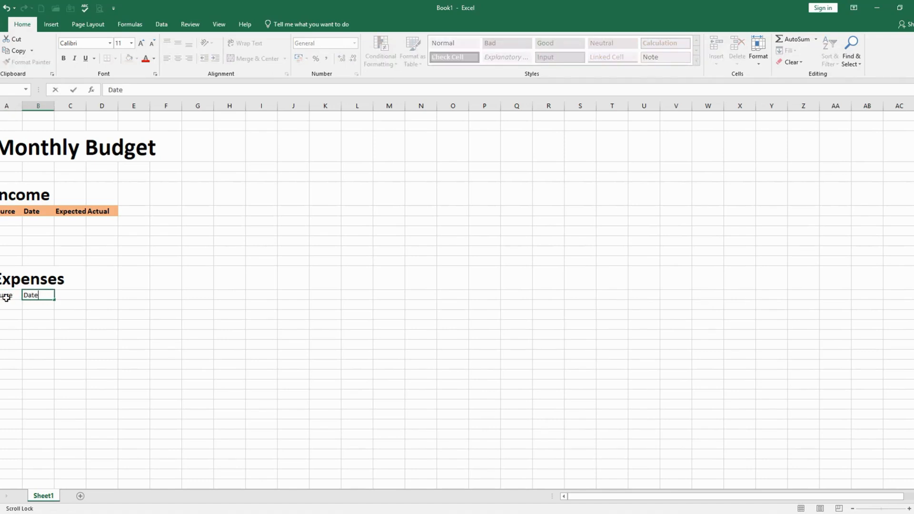
{"action": "key", "text": "Tab"}
{"action": "type", "text": "Budg"}
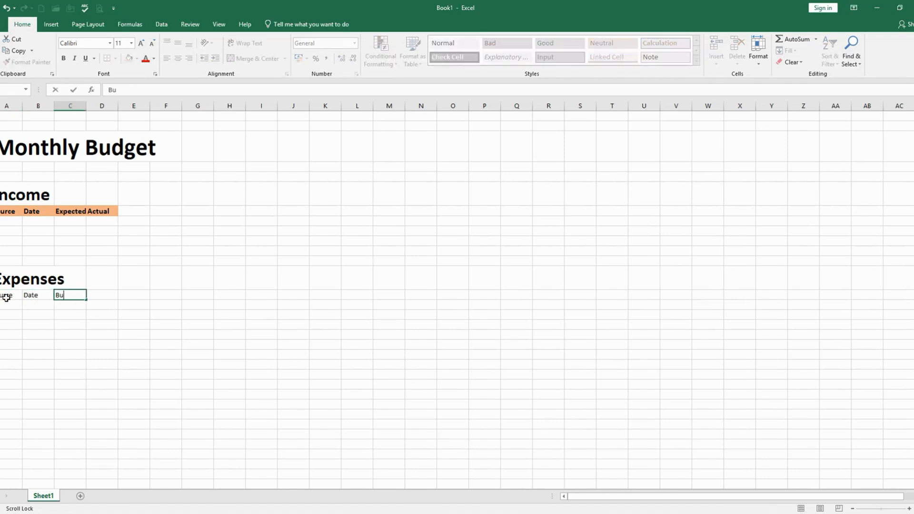
{"action": "key", "text": "BackSpace"}
{"action": "key", "text": "BackSpace"}
{"action": "type", "text": "dg"}
{"action": "key", "text": "Tab"}
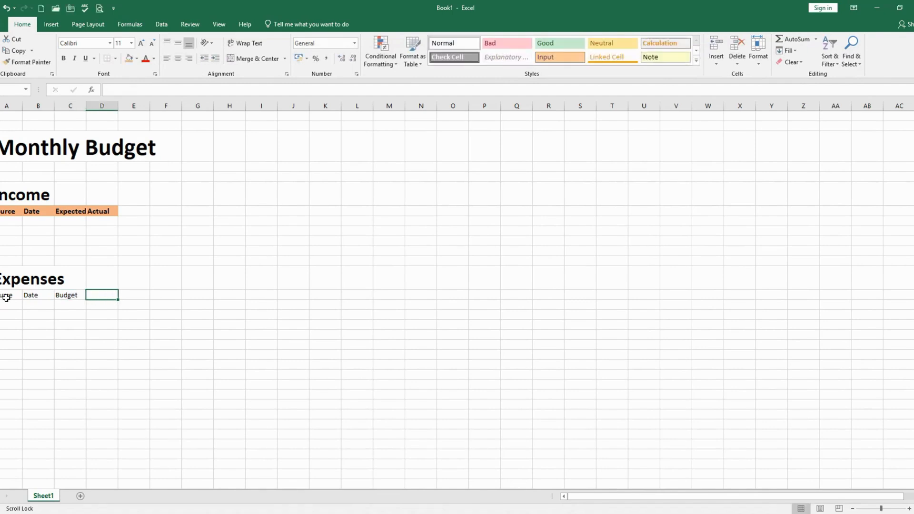
{"action": "type", "text": "Actual"}
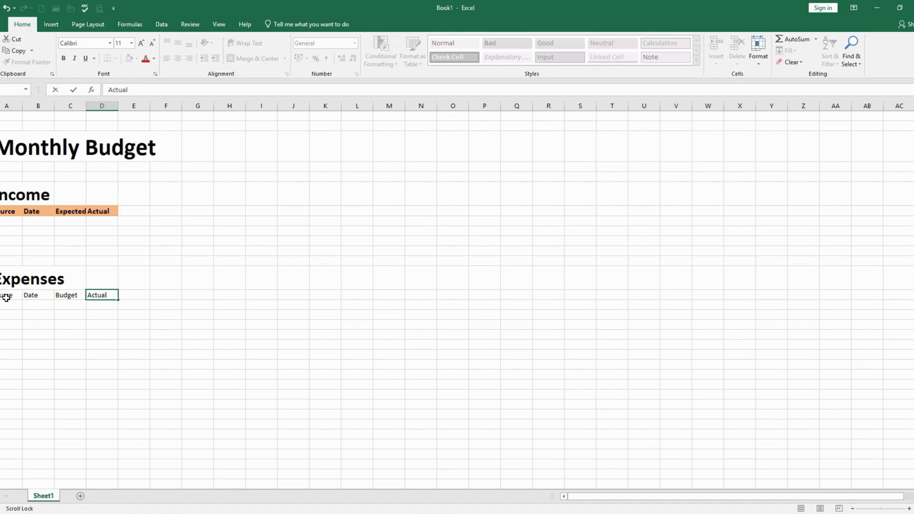
{"action": "left_click", "coordinate": [26, 334]}
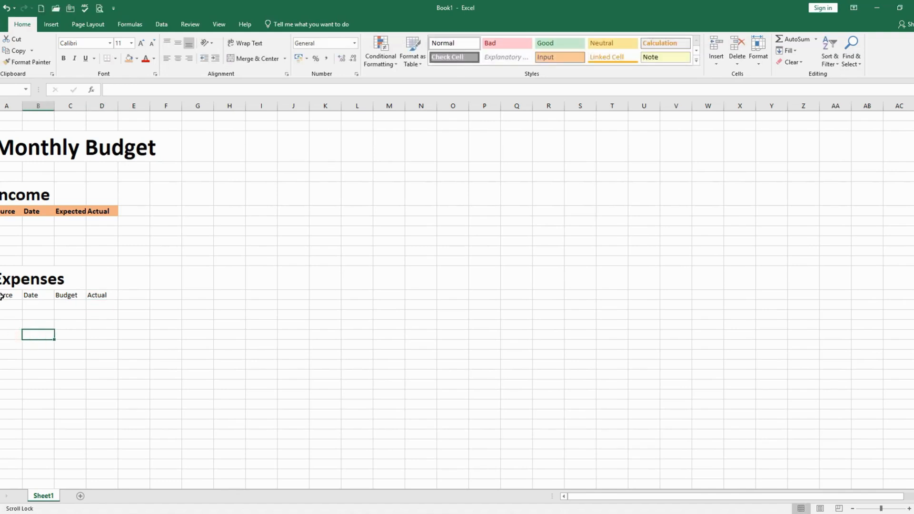
{"action": "left_click_drag", "start_coordinate": [2, 296], "coordinate": [101, 299]}
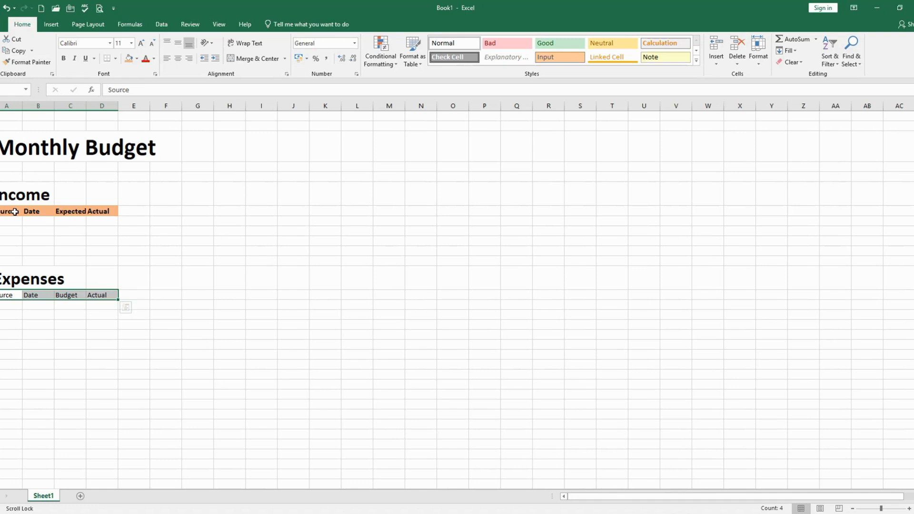
{"action": "left_click", "coordinate": [31, 327]}
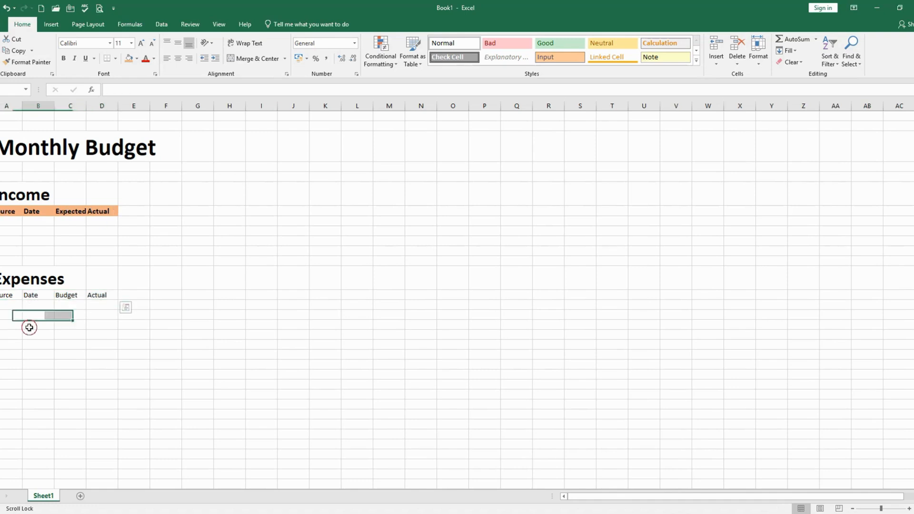
{"action": "left_click", "coordinate": [1, 295]}
{"action": "left_click", "coordinate": [71, 351]}
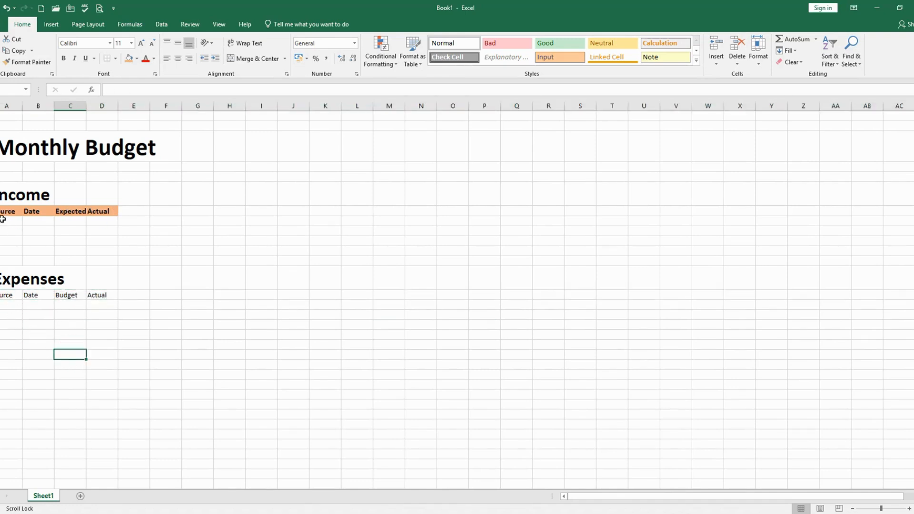
Copy the formatting of the four Income column headers onto the Expenses column headers with Format Painter
{"action": "left_click_drag", "start_coordinate": [9, 211], "coordinate": [104, 212]}
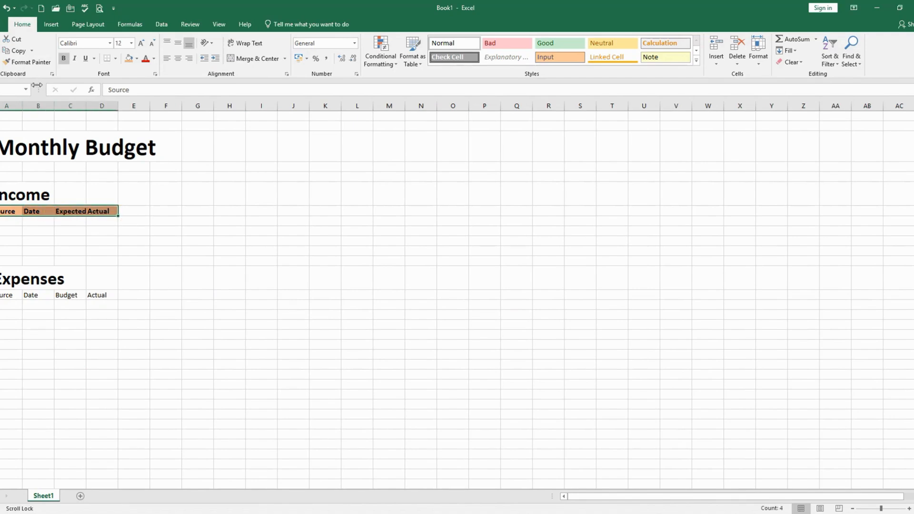
{"action": "left_click", "coordinate": [32, 65]}
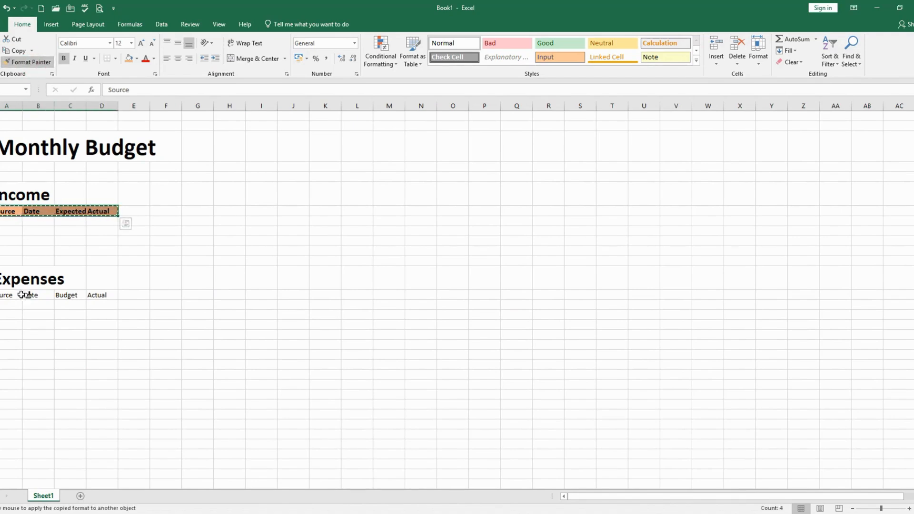
{"action": "left_click", "coordinate": [4, 294]}
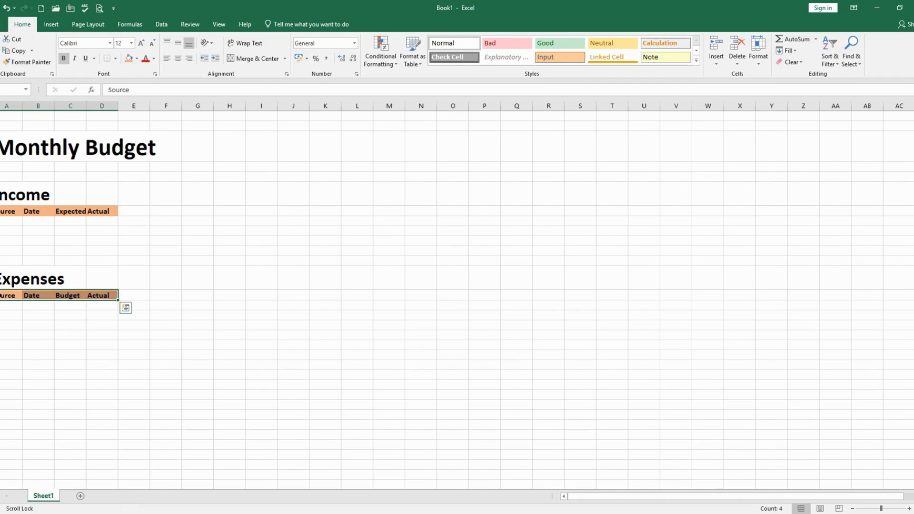
{"action": "left_click", "coordinate": [6, 344]}
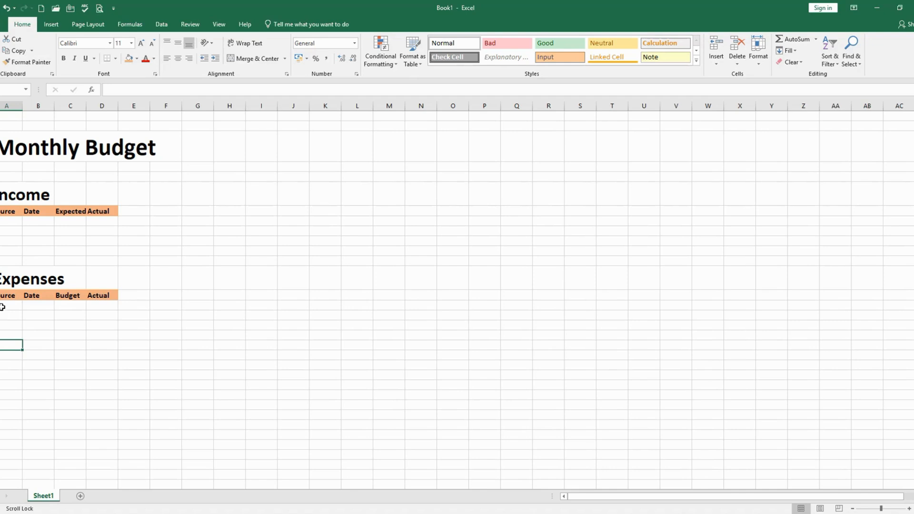
Enter the heading How you Did in column A, leaving ten blank rows below the Expenses column headers
{"action": "left_click_drag", "start_coordinate": [3, 307], "coordinate": [4, 375]}
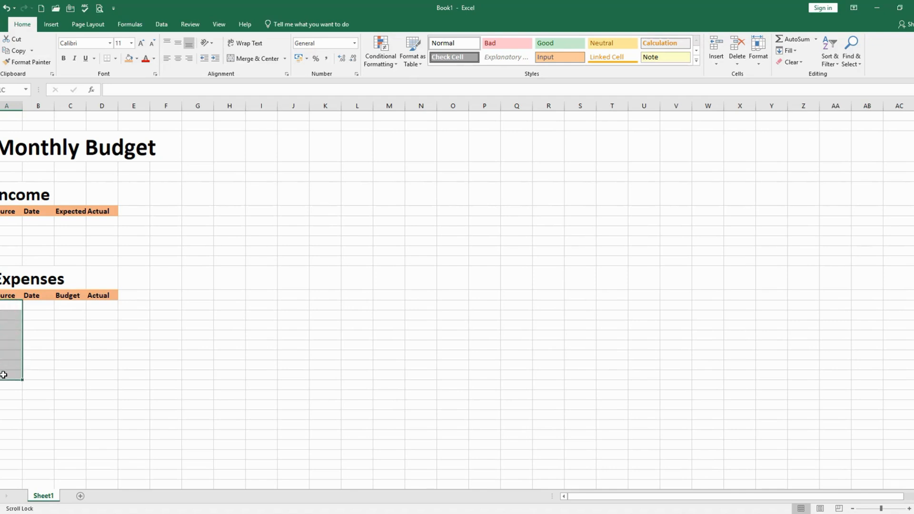
{"action": "left_click", "coordinate": [4, 402]}
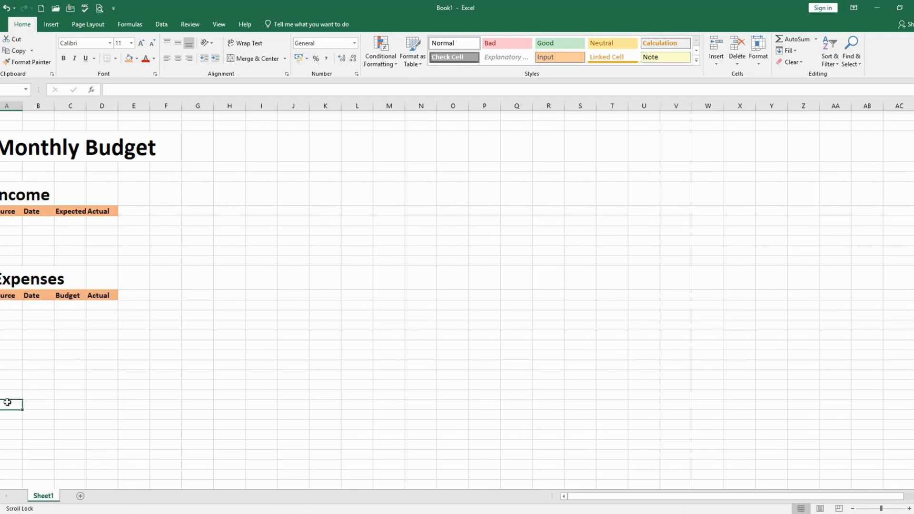
{"action": "type", "text": "Ho"}
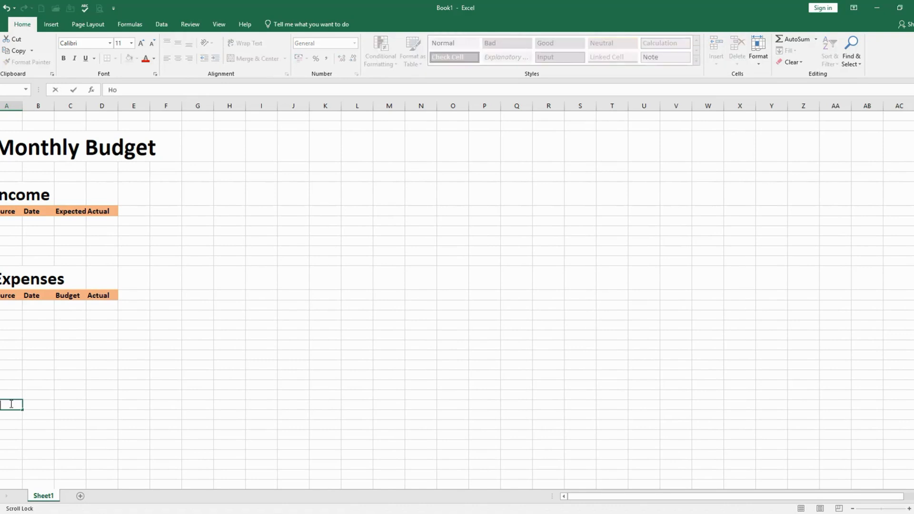
{"action": "type", "text": "w you"}
{"action": "type", "text": "Did"}
{"action": "left_click", "coordinate": [56, 456]}
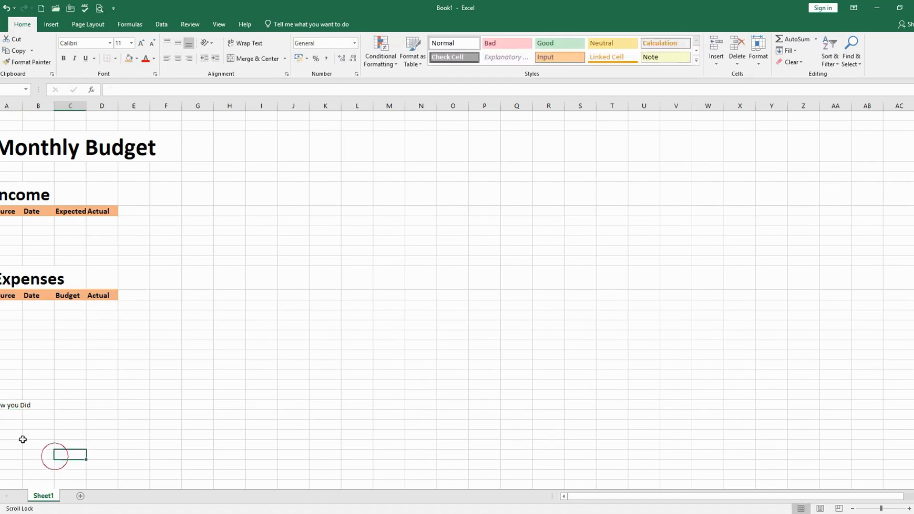
Copy the Expenses heading's formatting onto the How you Did heading with Format Painter
{"action": "left_click", "coordinate": [4, 405]}
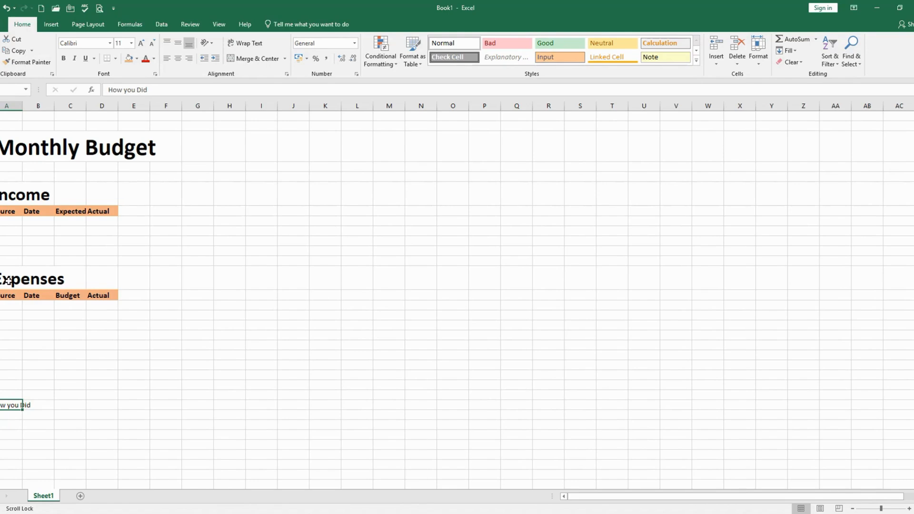
{"action": "left_click", "coordinate": [14, 281]}
{"action": "left_click", "coordinate": [19, 62]}
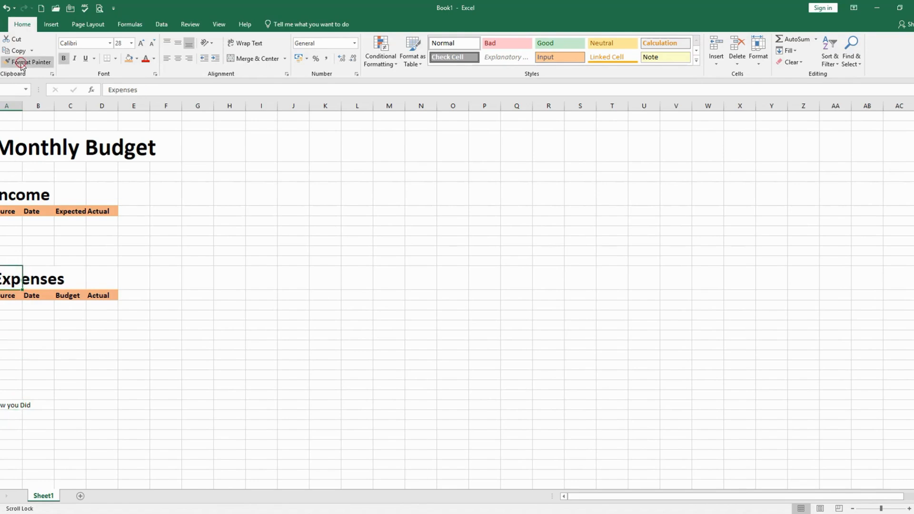
{"action": "left_click", "coordinate": [4, 406]}
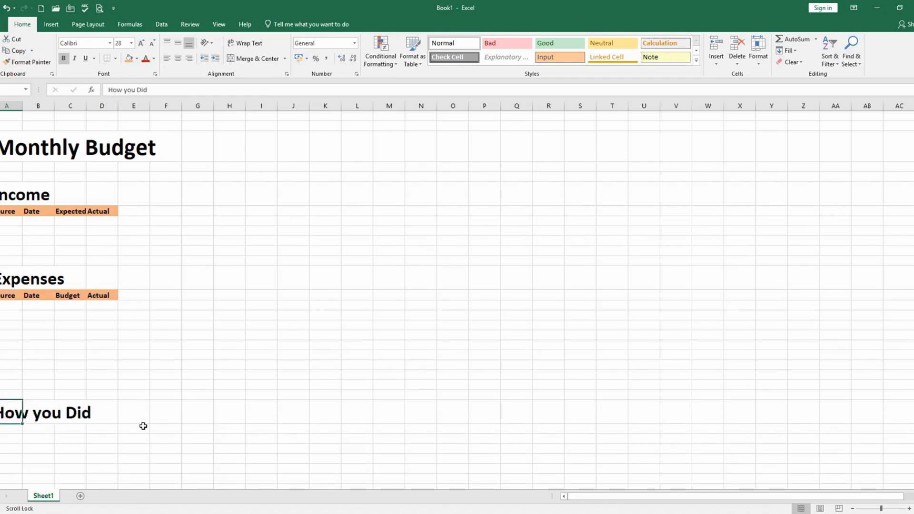
Enter the heading How you Spent in column I, in the same row as How you Did
{"action": "left_click", "coordinate": [256, 409]}
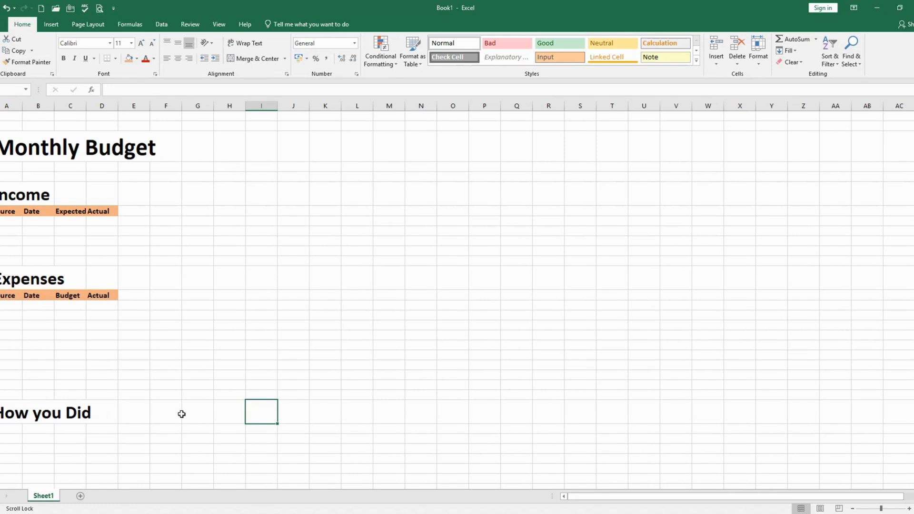
{"action": "type", "text": "How"}
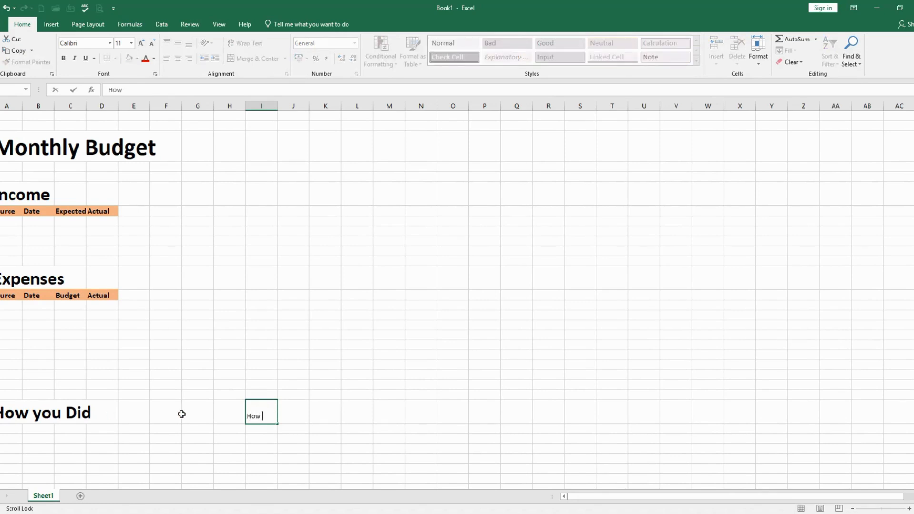
{"action": "type", "text": " you Spent"}
{"action": "left_click", "coordinate": [202, 429]}
Copy the How you Did heading's formatting onto the How you Spent heading with Format Painter
{"action": "left_click", "coordinate": [260, 418]}
{"action": "left_click", "coordinate": [17, 411]}
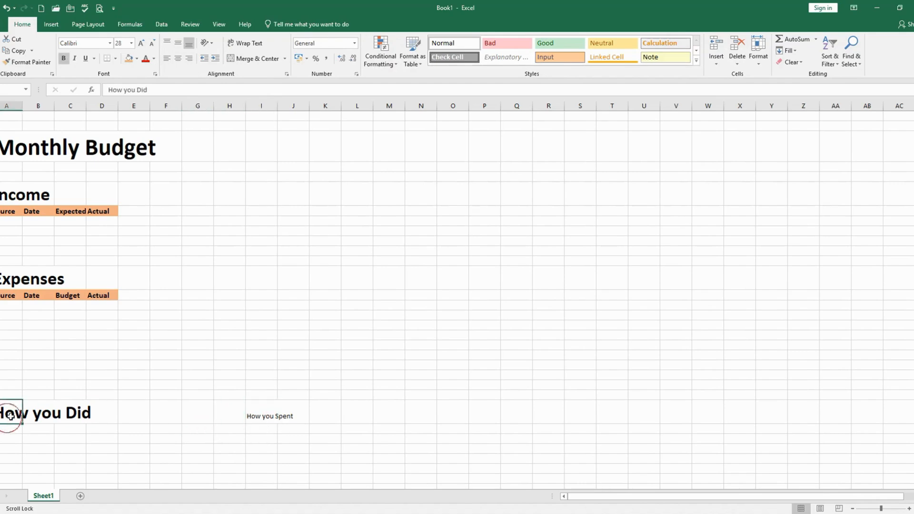
{"action": "left_click", "coordinate": [27, 62]}
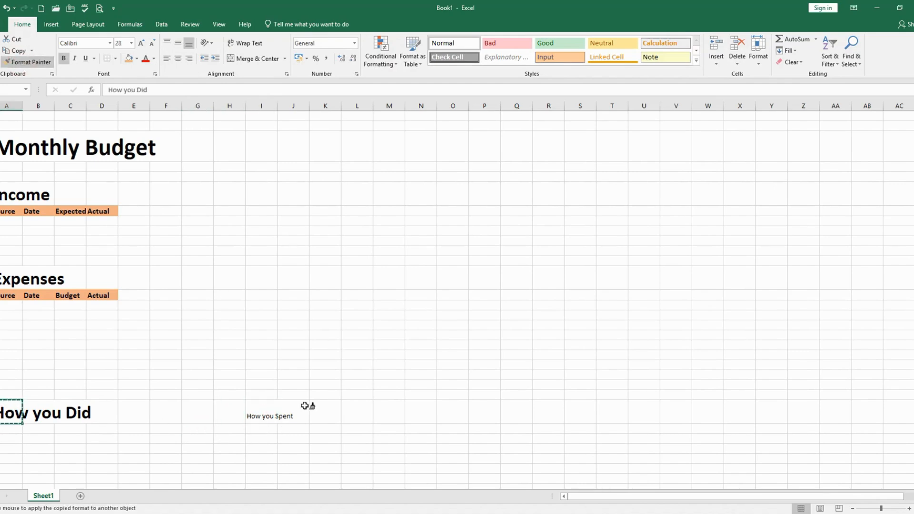
{"action": "left_click", "coordinate": [261, 412]}
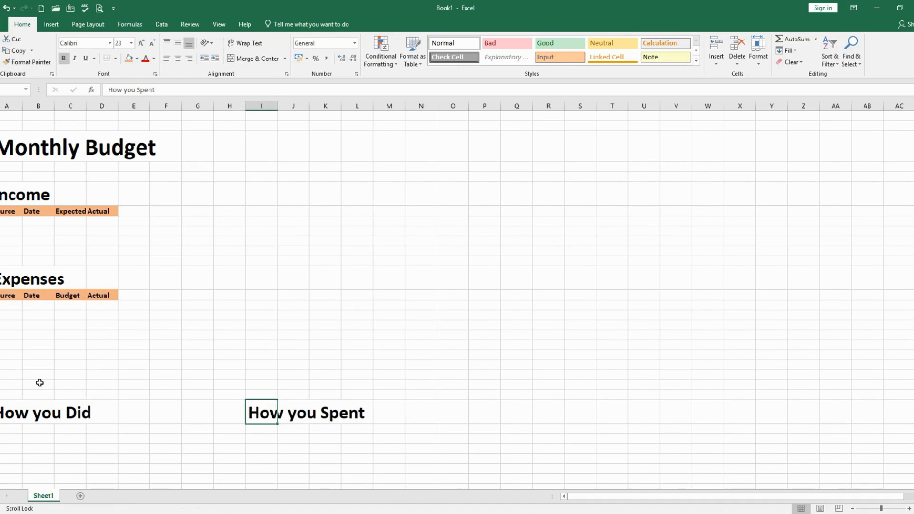
{"action": "scroll", "coordinate": [40, 380], "scroll_direction": "down", "scroll_amount": 3}
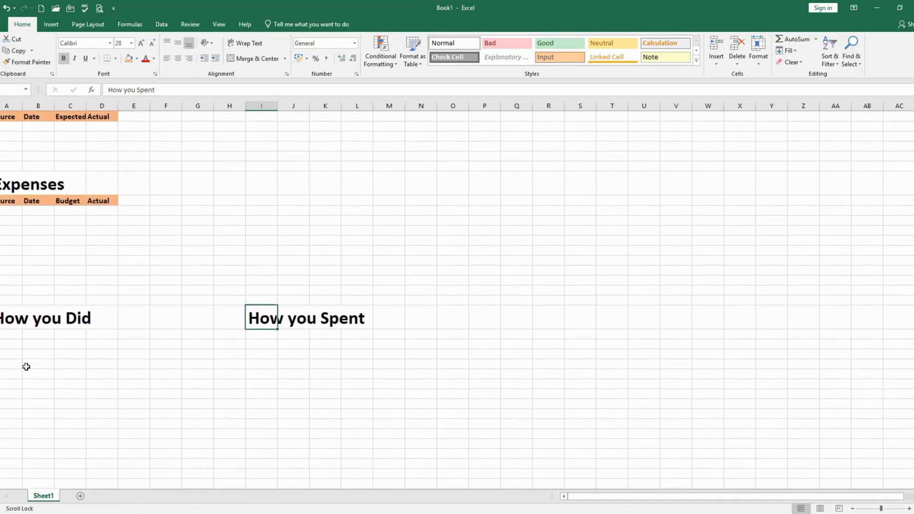
{"action": "left_click", "coordinate": [10, 322]}
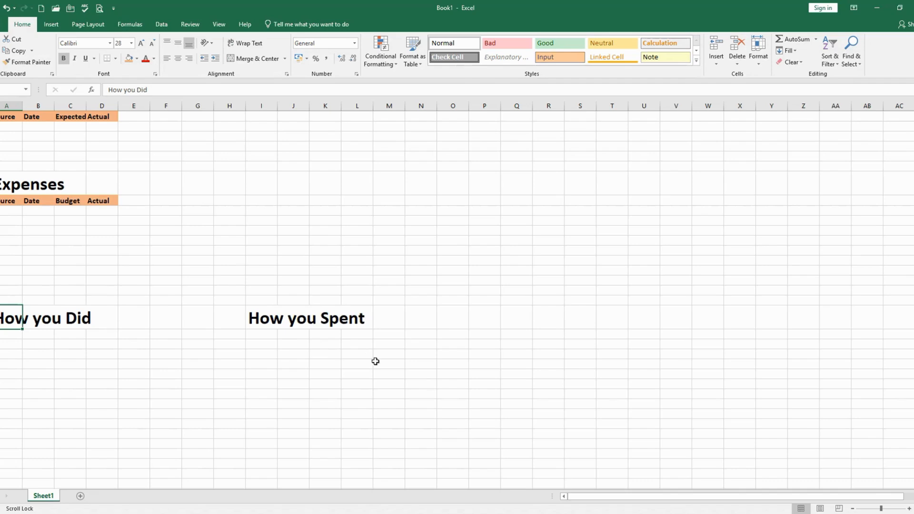
{"action": "scroll", "coordinate": [332, 376], "scroll_direction": "up", "scroll_amount": 3}
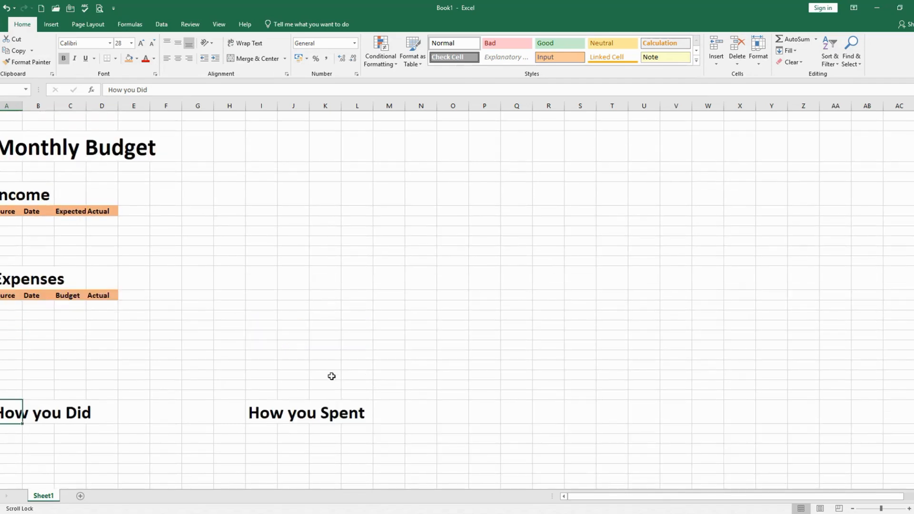
Enter the heading Budget Total in column G, in the same row as the Income heading
{"action": "left_click", "coordinate": [202, 200]}
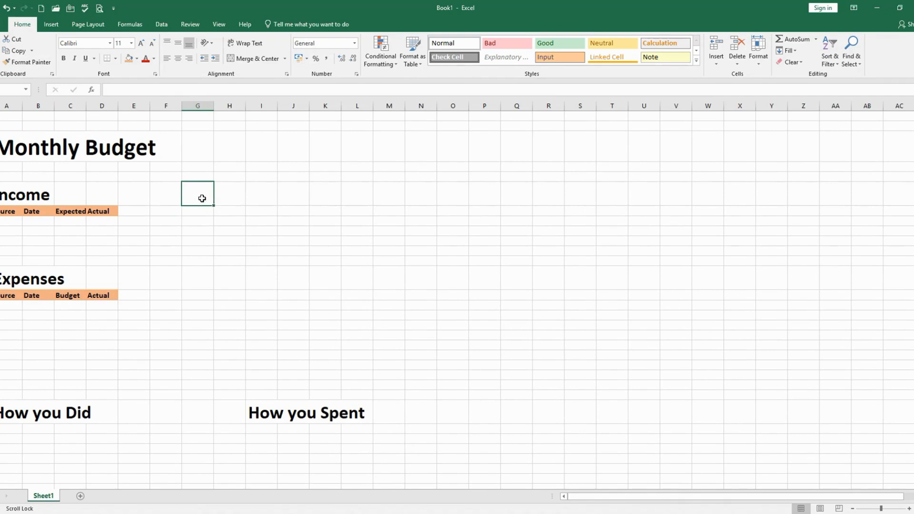
{"action": "type", "text": "B"}
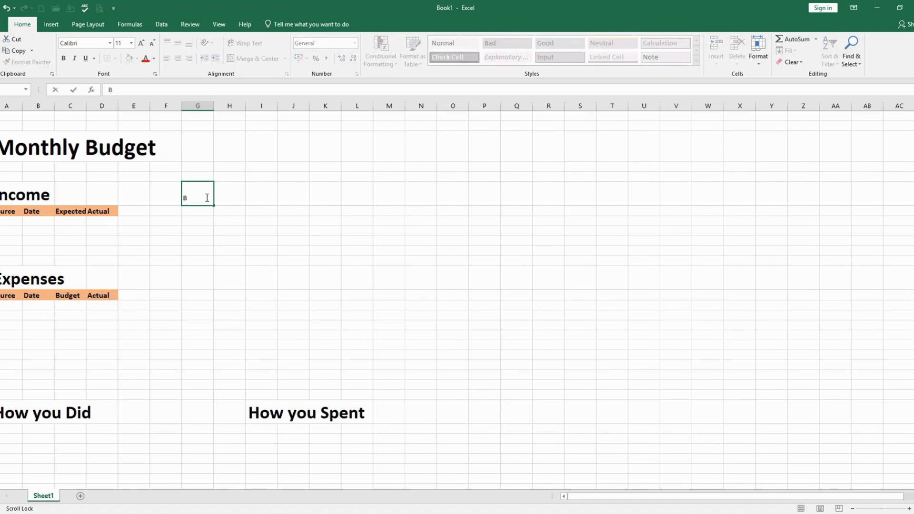
{"action": "type", "text": "udget"}
{"action": "key", "text": "Tab"}
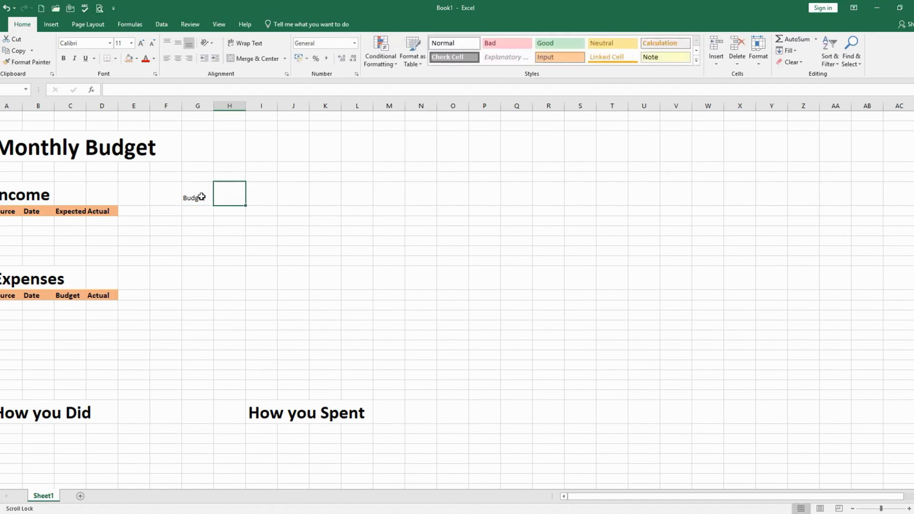
{"action": "left_click", "coordinate": [197, 196]}
{"action": "double_click", "coordinate": [197, 196]}
{"action": "left_click", "coordinate": [207, 196]}
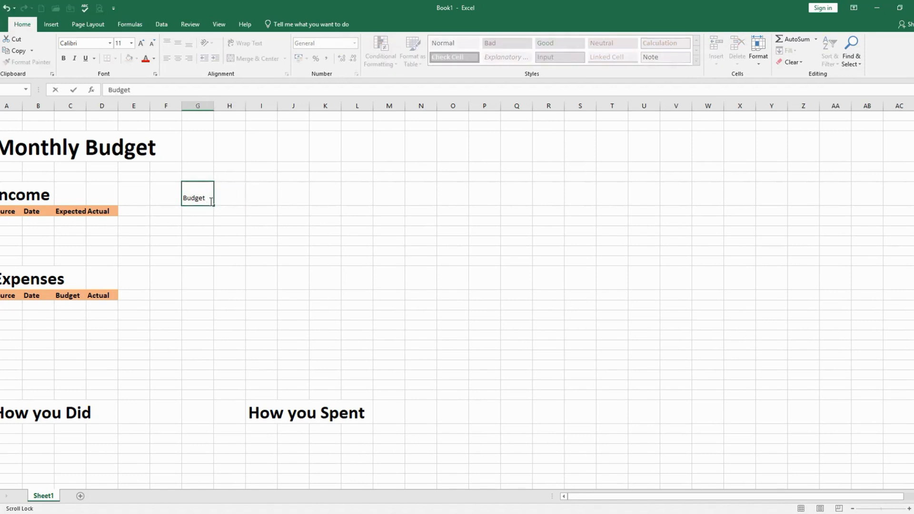
{"action": "type", "text": "Tto"}
{"action": "left_click", "coordinate": [179, 278]}
Enter the column header Total in column G directly below the Budget Total heading
{"action": "left_click", "coordinate": [189, 212]}
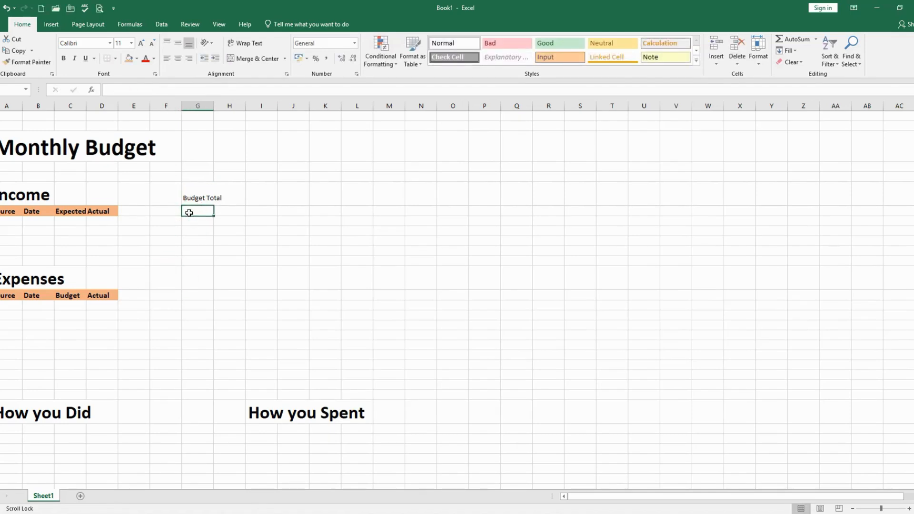
{"action": "type", "text": "T"}
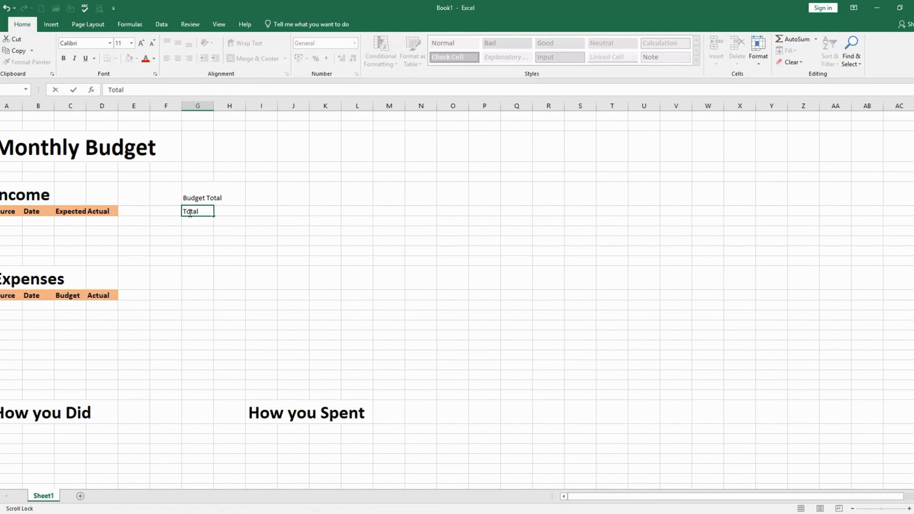
{"action": "type", "text": "otal"}
{"action": "key", "text": "Tab"}
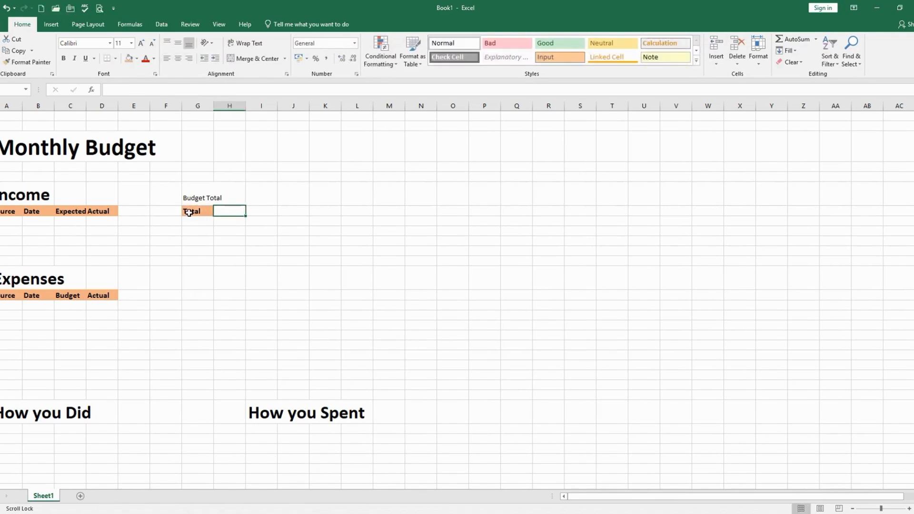
Enter the column headers Budget and Actual in columns H and I beside the Total header
{"action": "type", "text": "F"}
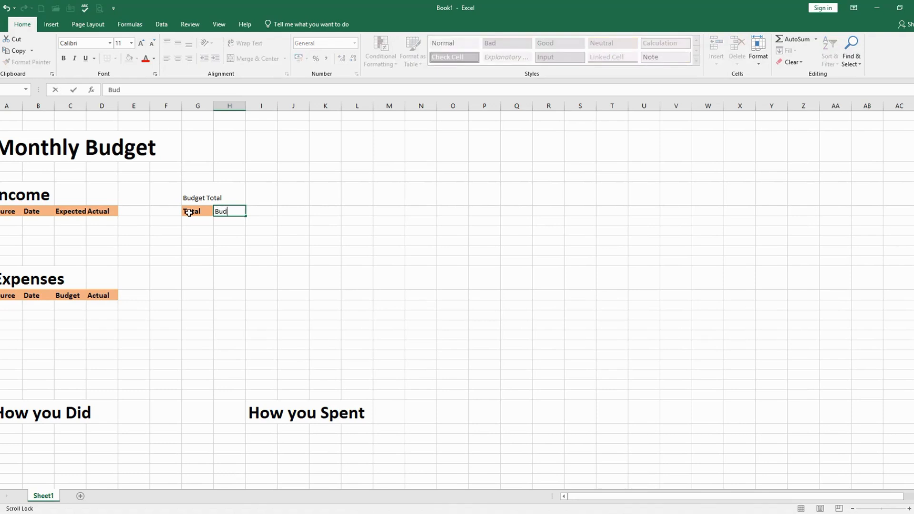
{"action": "type", "text": "udget"}
{"action": "key", "text": "Tab"}
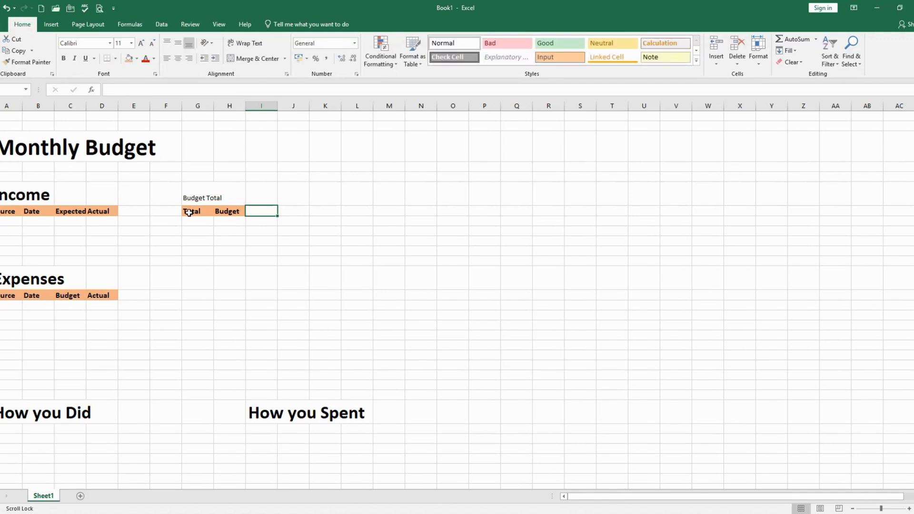
{"action": "type", "text": "Actual"}
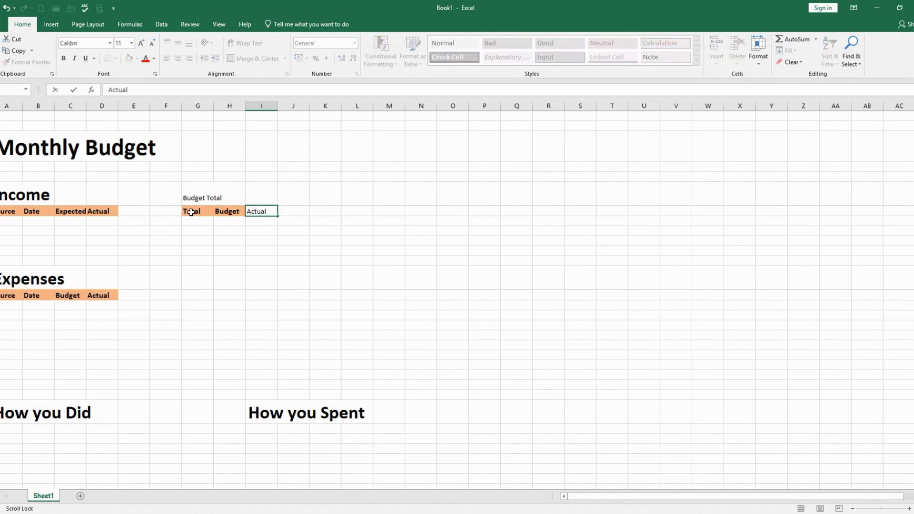
{"action": "left_click", "coordinate": [212, 258]}
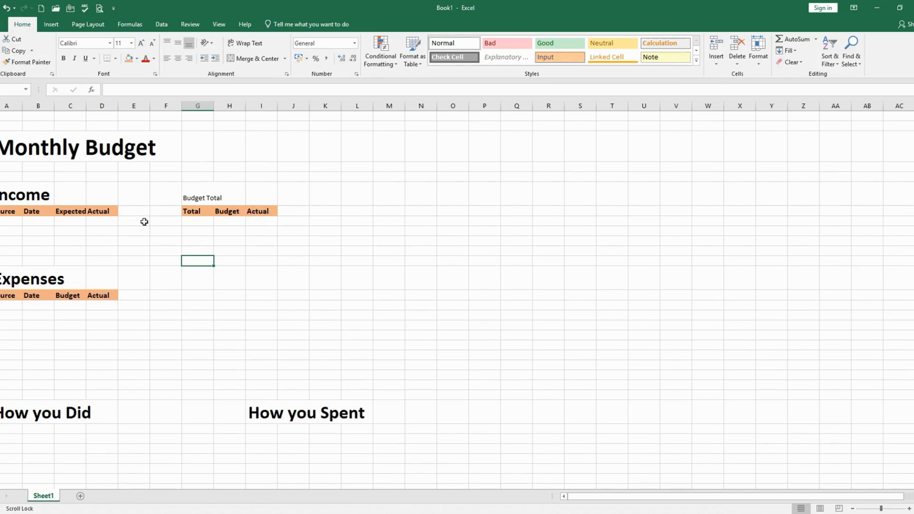
{"action": "left_click_drag", "start_coordinate": [3, 211], "coordinate": [31, 210]}
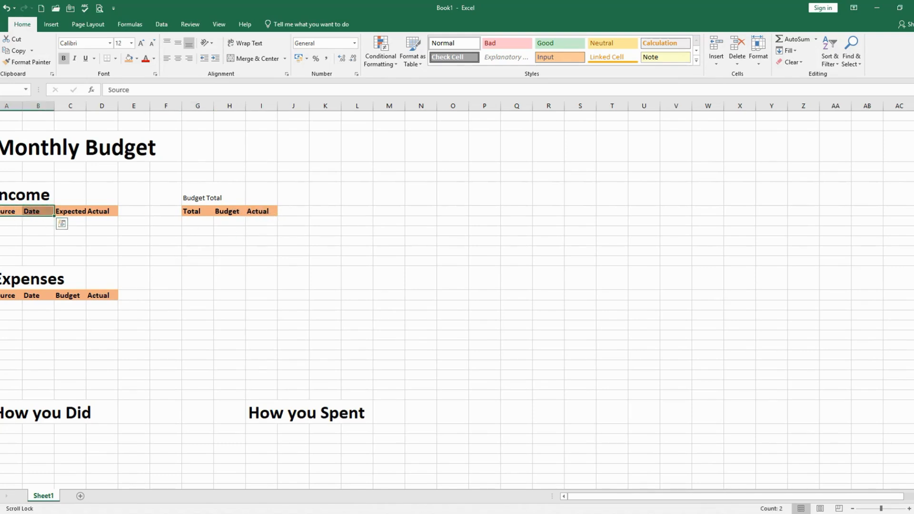
{"action": "left_click", "coordinate": [0, 212]}
{"action": "left_click", "coordinate": [129, 222]}
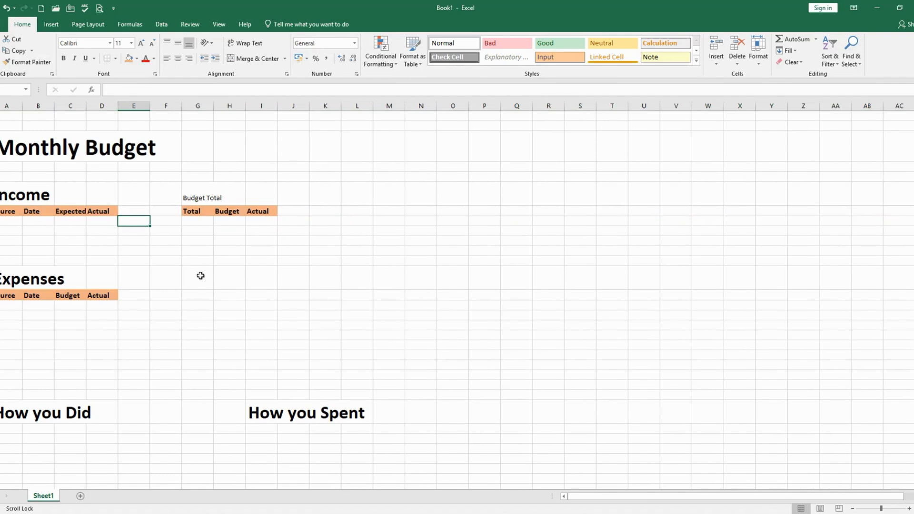
Copy the Expenses heading's formatting onto the Budget Total heading with Format Painter
{"action": "left_click", "coordinate": [198, 201]}
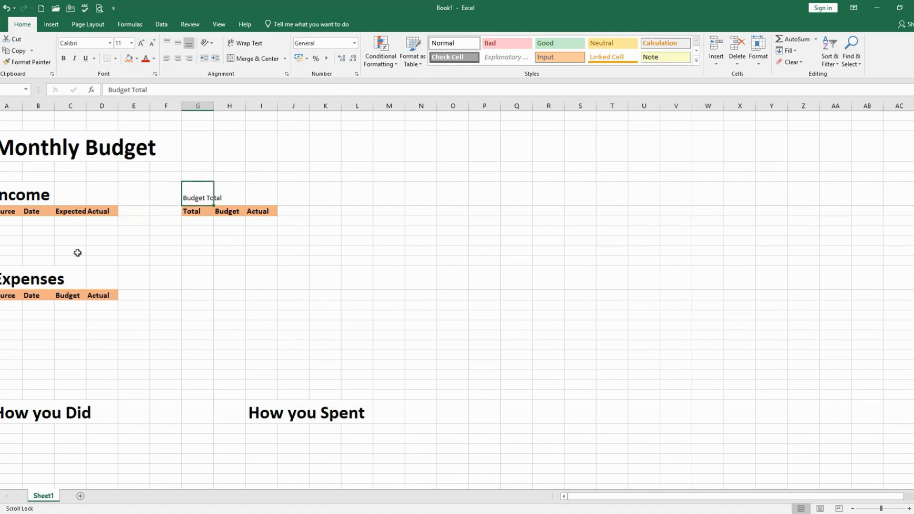
{"action": "left_click", "coordinate": [19, 281]}
{"action": "left_click", "coordinate": [42, 63]}
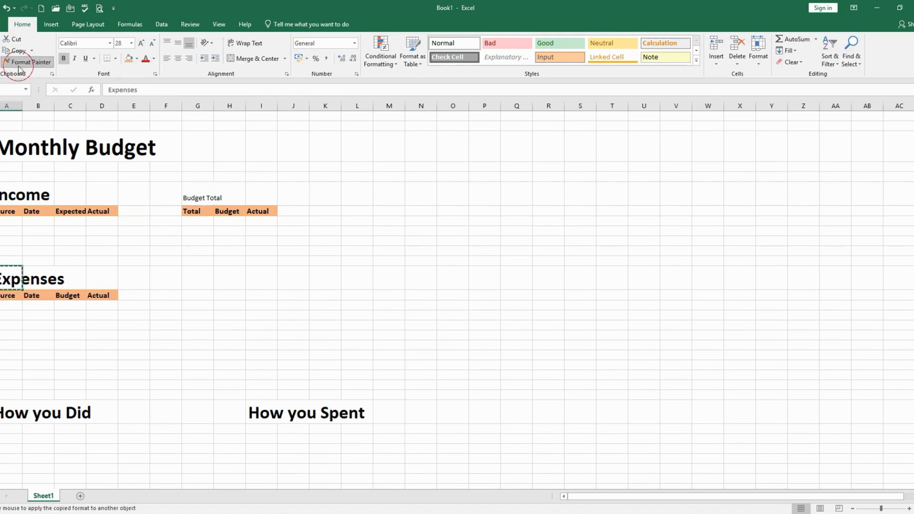
{"action": "left_click", "coordinate": [203, 199]}
{"action": "left_click", "coordinate": [168, 261]}
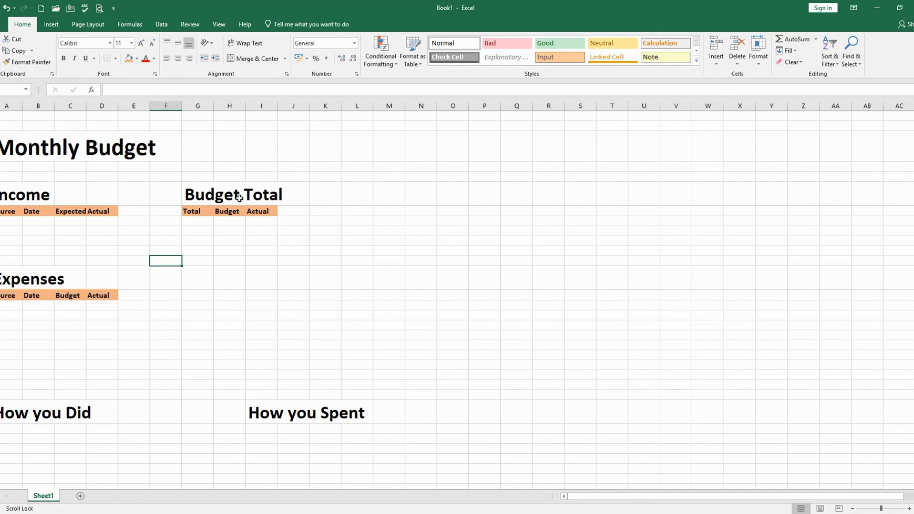
Enter the label Month in column G, in the row directly above the Monthly Budget title's row
{"action": "left_click", "coordinate": [220, 125]}
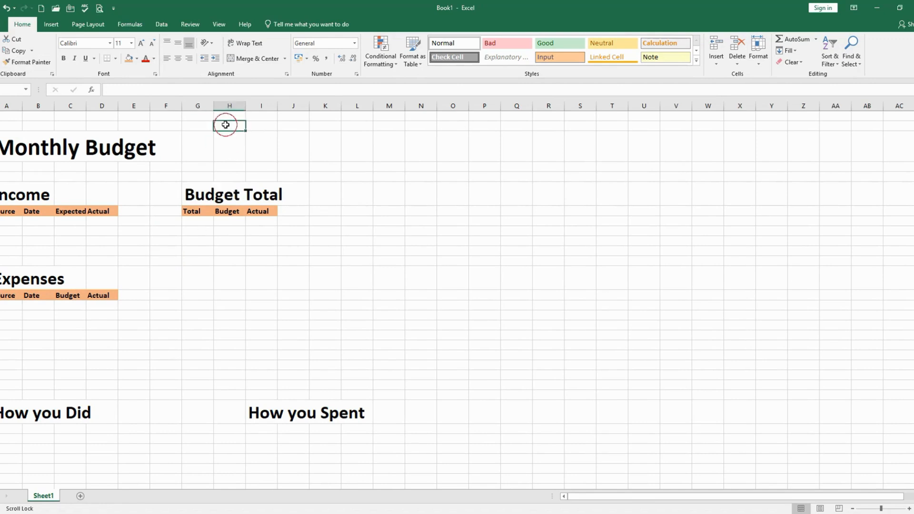
{"action": "left_click", "coordinate": [196, 125]}
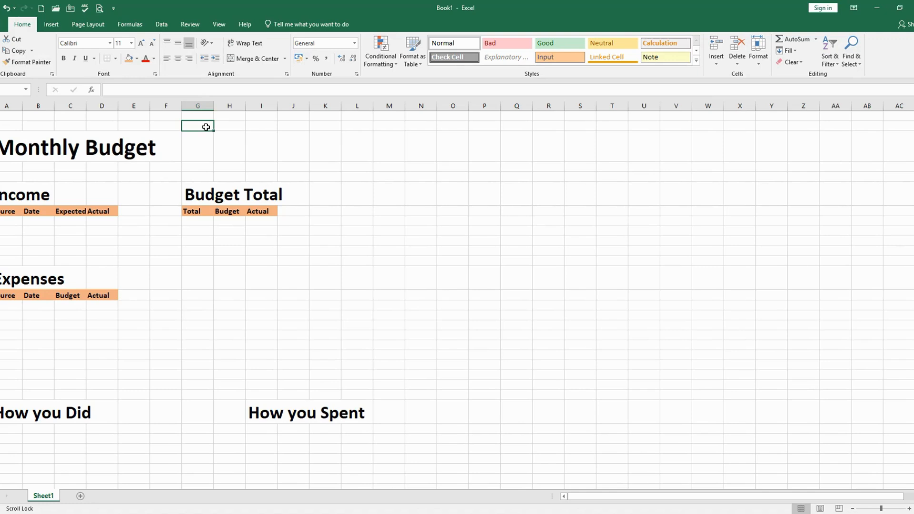
{"action": "type", "text": "Month"}
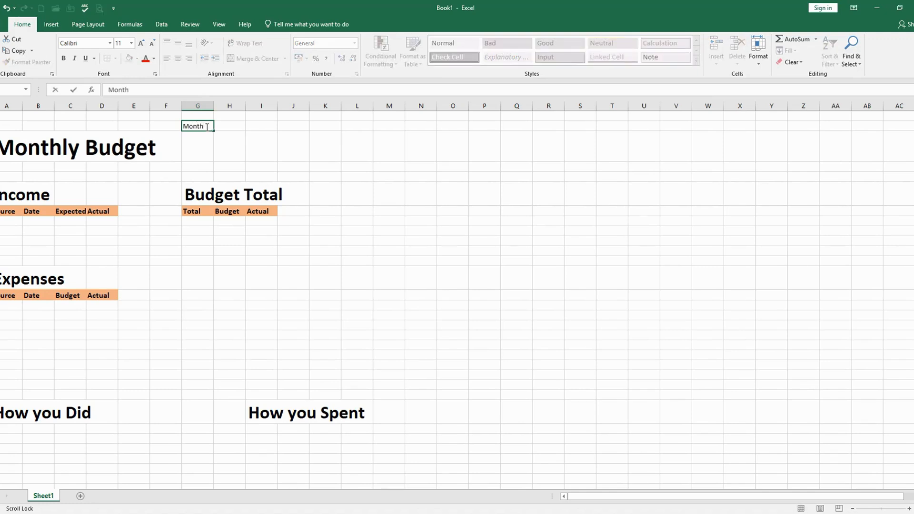
{"action": "left_click", "coordinate": [222, 140]}
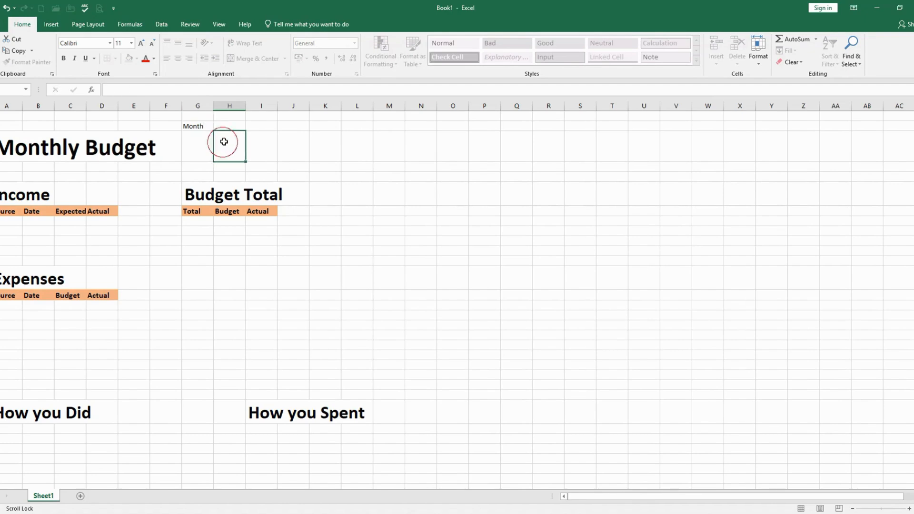
Format the Month label in bold at font size 20
{"action": "left_click", "coordinate": [192, 126]}
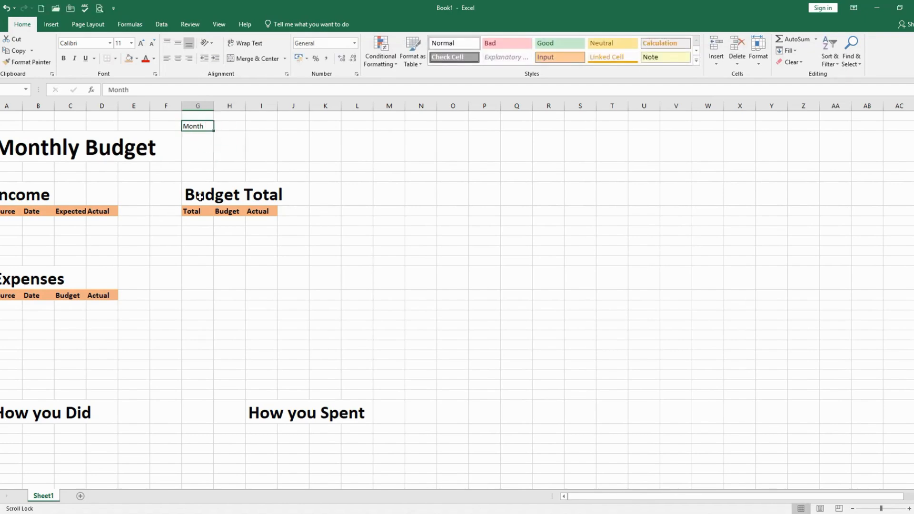
{"action": "left_click", "coordinate": [131, 43]}
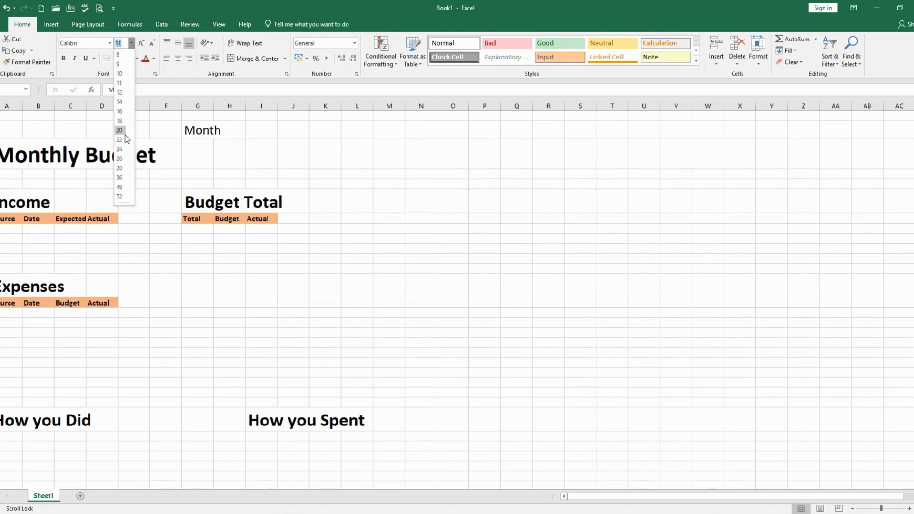
{"action": "left_click", "coordinate": [119, 130]}
{"action": "left_click", "coordinate": [63, 58]}
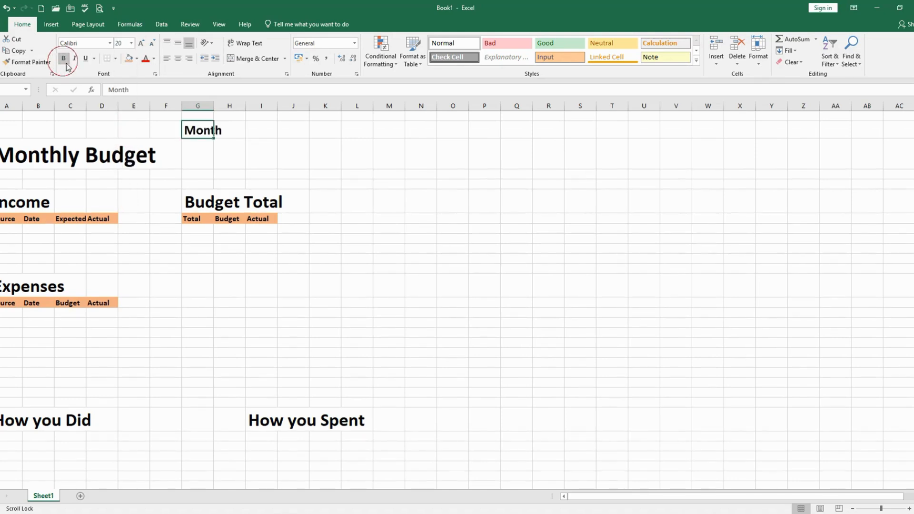
Merge the Month label's cell across columns G to I and left-align its text
{"action": "left_click", "coordinate": [206, 129]}
{"action": "left_click_drag", "start_coordinate": [205, 129], "coordinate": [255, 131]}
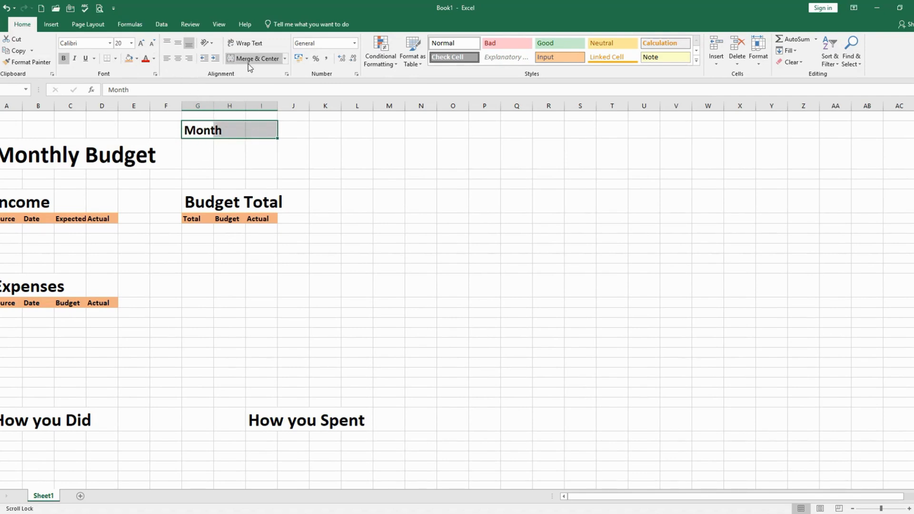
{"action": "left_click", "coordinate": [201, 156]}
{"action": "left_click_drag", "start_coordinate": [192, 129], "coordinate": [267, 132]}
{"action": "left_click", "coordinate": [202, 141]}
{"action": "left_click", "coordinate": [207, 150]}
{"action": "left_click", "coordinate": [201, 131]}
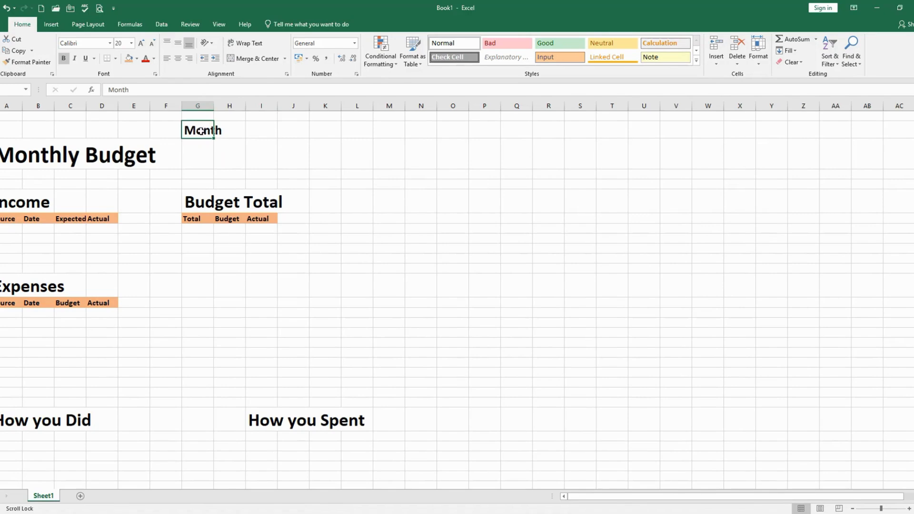
{"action": "left_click_drag", "start_coordinate": [201, 130], "coordinate": [259, 129]}
{"action": "left_click", "coordinate": [241, 59]}
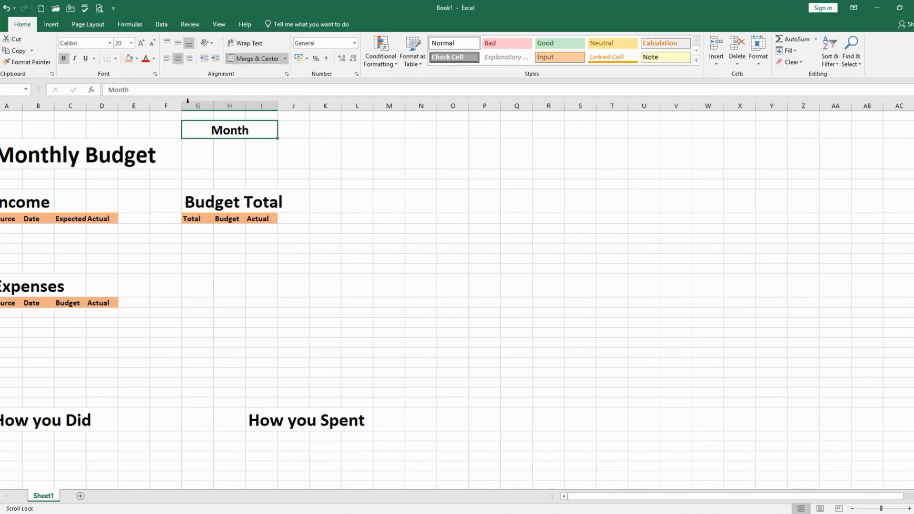
{"action": "left_click", "coordinate": [166, 58]}
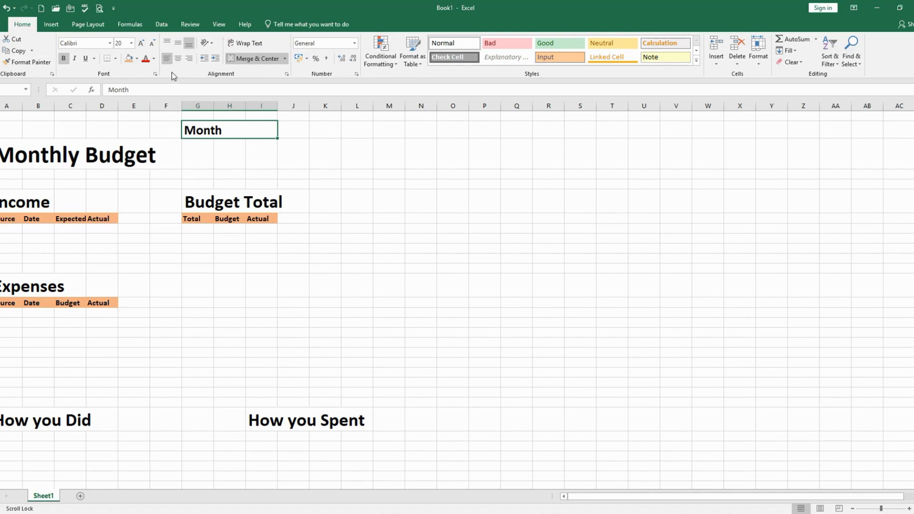
Merge and center the empty cells in columns G to I directly below the Month label
{"action": "left_click", "coordinate": [215, 154]}
{"action": "left_click", "coordinate": [200, 153]}
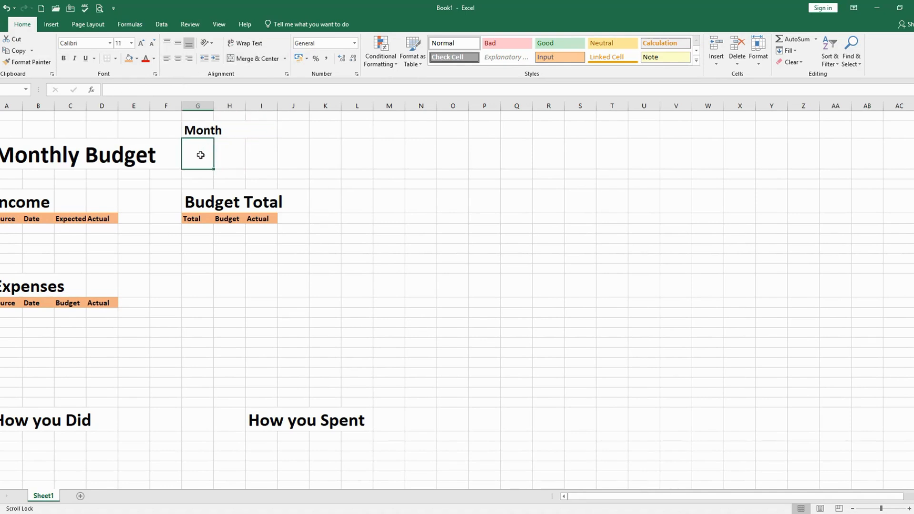
{"action": "left_click_drag", "start_coordinate": [185, 152], "coordinate": [265, 149]}
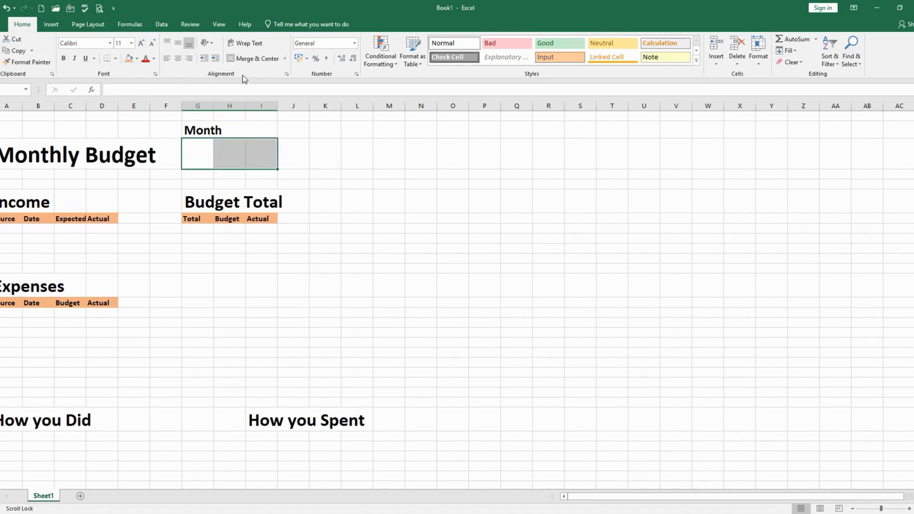
{"action": "left_click", "coordinate": [243, 58]}
{"action": "left_click", "coordinate": [230, 180]}
{"action": "left_click", "coordinate": [210, 151]}
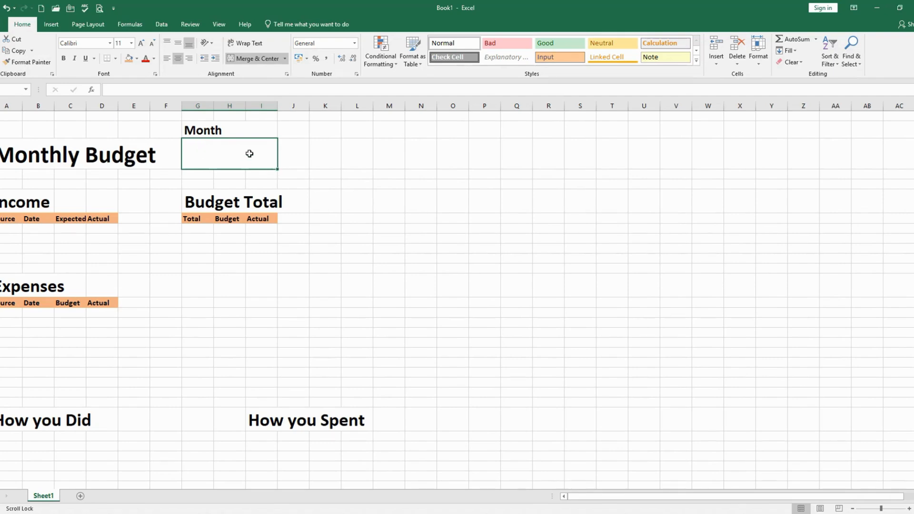
{"action": "left_click", "coordinate": [229, 154]}
{"action": "left_click", "coordinate": [235, 217]}
{"action": "left_click", "coordinate": [236, 160]}
Rename the worksheet Sheet1 as Budget
{"action": "right_click", "coordinate": [43, 496]}
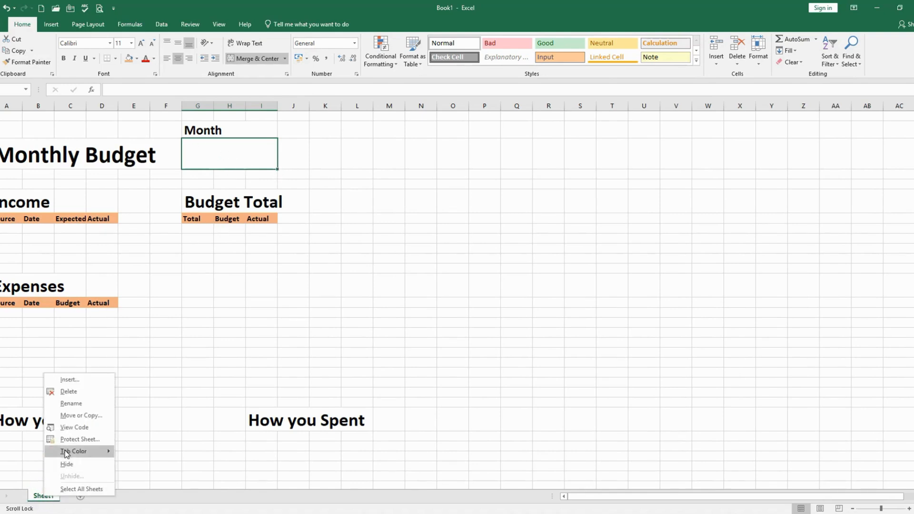
{"action": "left_click", "coordinate": [73, 403]}
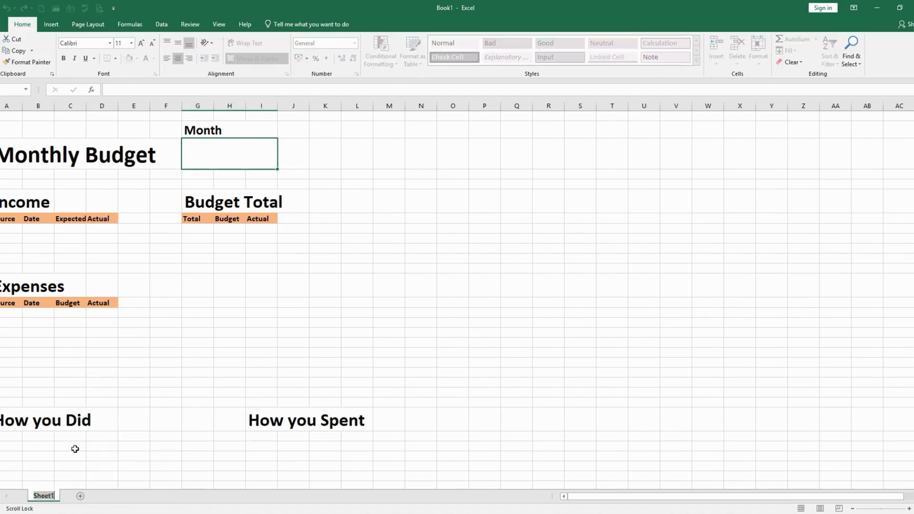
{"action": "type", "text": "Budget"}
{"action": "key", "text": "Return"}
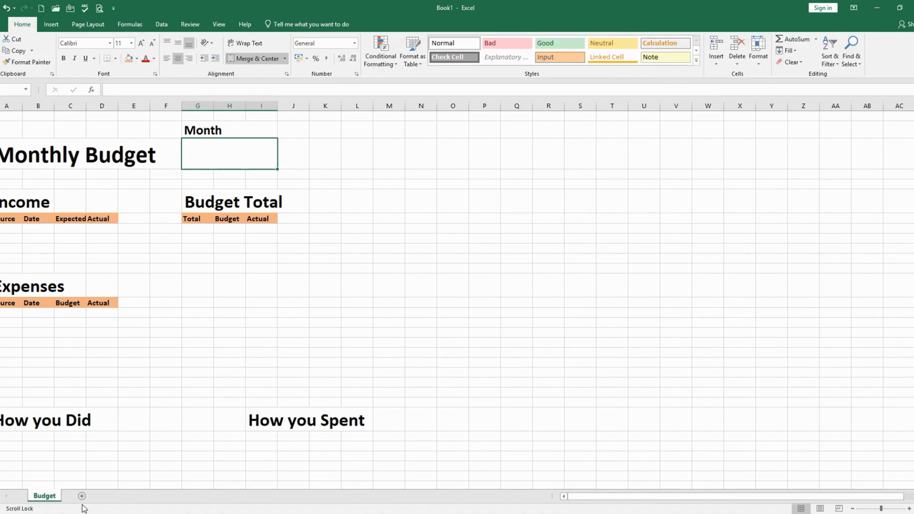
Add a new worksheet and rename it as Date
{"action": "left_click", "coordinate": [82, 496]}
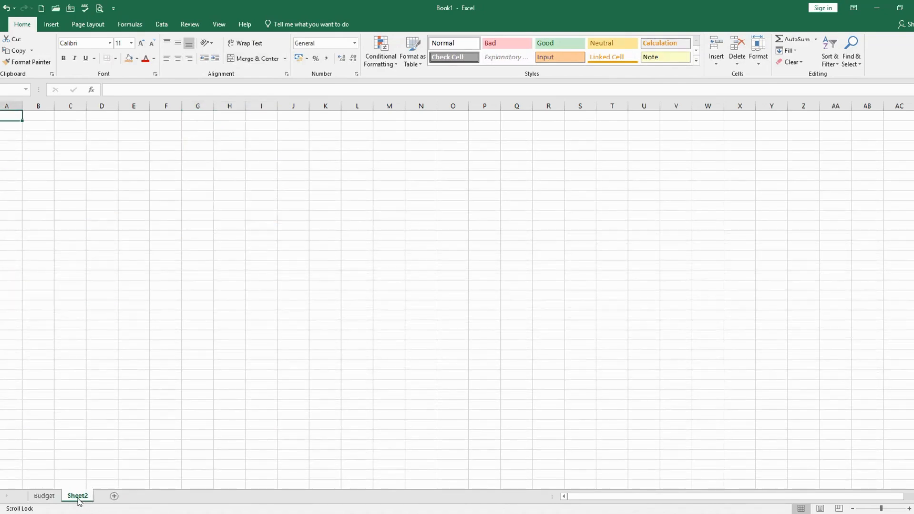
{"action": "left_click", "coordinate": [12, 146]}
{"action": "right_click", "coordinate": [79, 495]}
{"action": "left_click", "coordinate": [103, 402]}
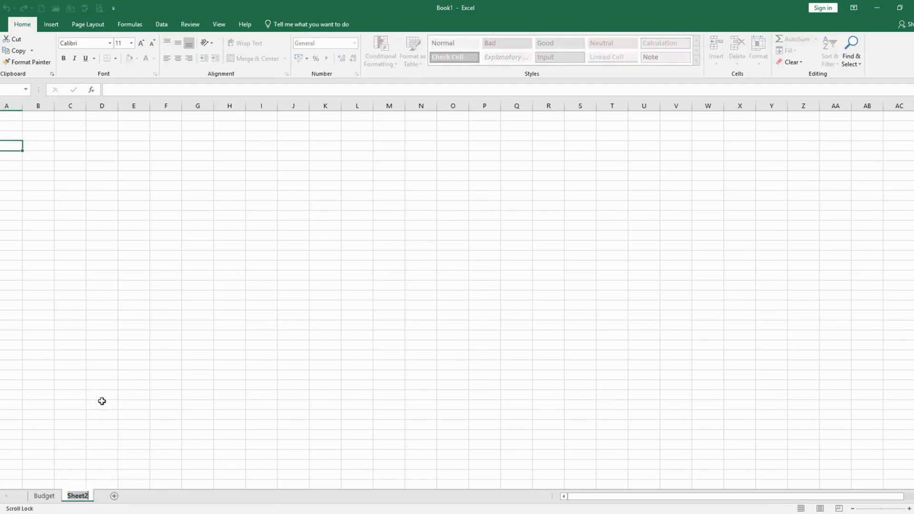
{"action": "type", "text": "Date"}
{"action": "left_click", "coordinate": [44, 496]}
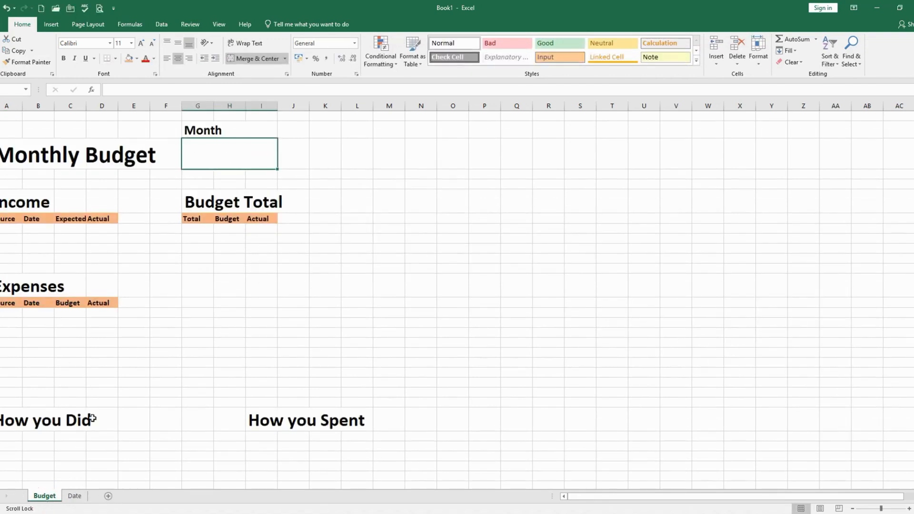
On the Date sheet, enter January in cell A4 and fill the months down column A through December
{"action": "left_click", "coordinate": [74, 496]}
{"action": "left_click", "coordinate": [6, 150]}
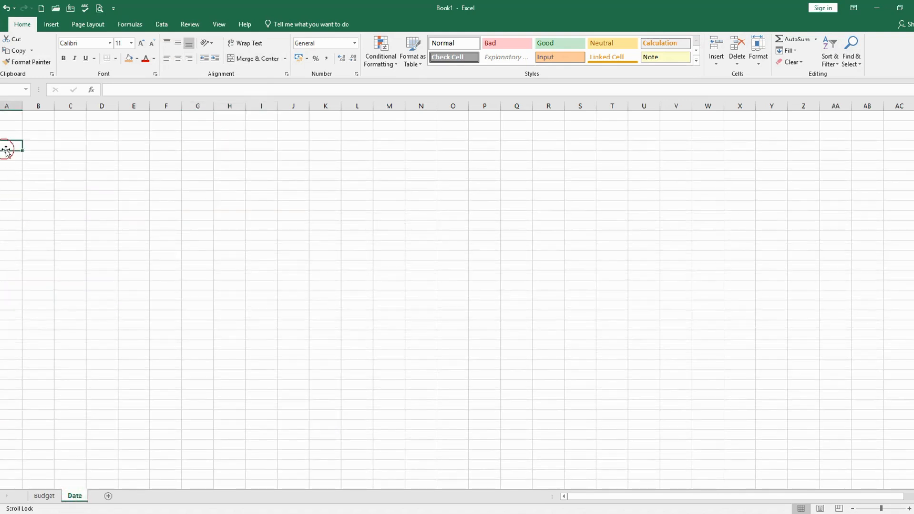
{"action": "type", "text": "January"}
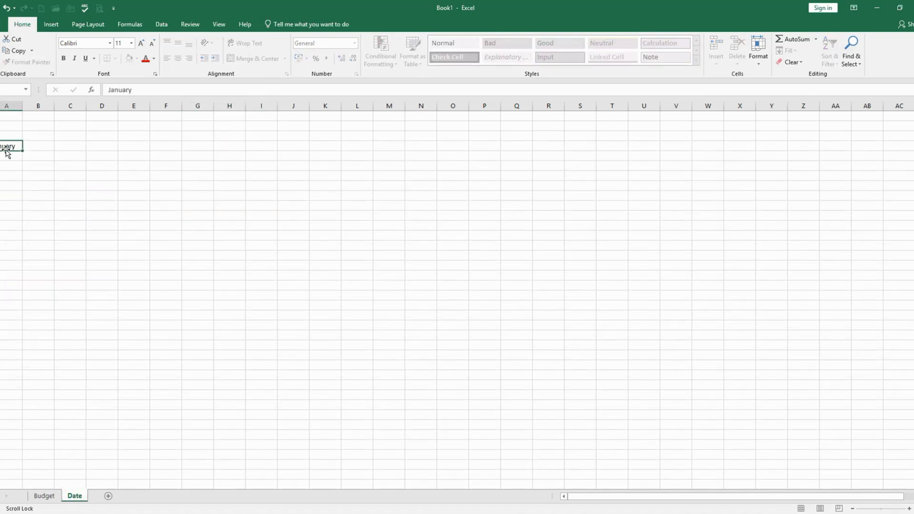
{"action": "key", "text": "Return"}
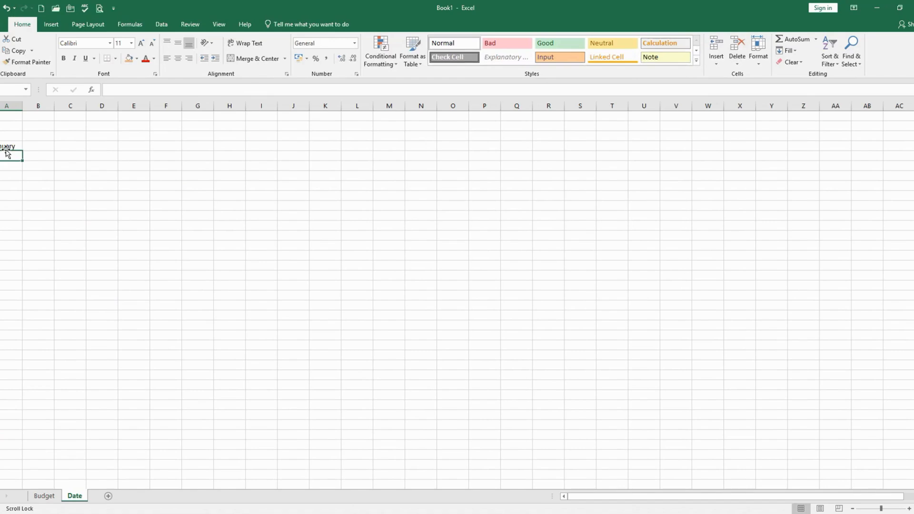
{"action": "left_click", "coordinate": [10, 148]}
{"action": "left_click_drag", "start_coordinate": [22, 150], "coordinate": [24, 261]}
{"action": "left_click", "coordinate": [25, 297]}
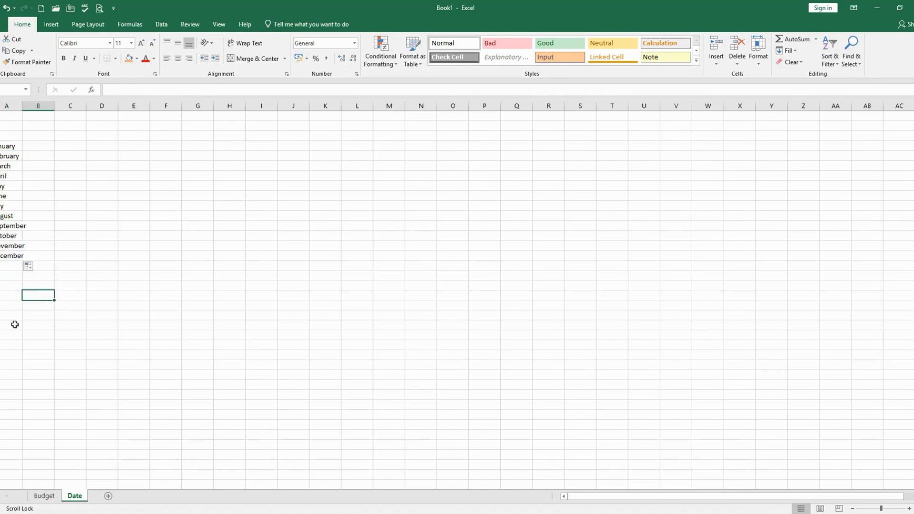
On the Budget sheet, open data validation for the merged cell below the Month label and allow only a List
{"action": "left_click", "coordinate": [44, 498]}
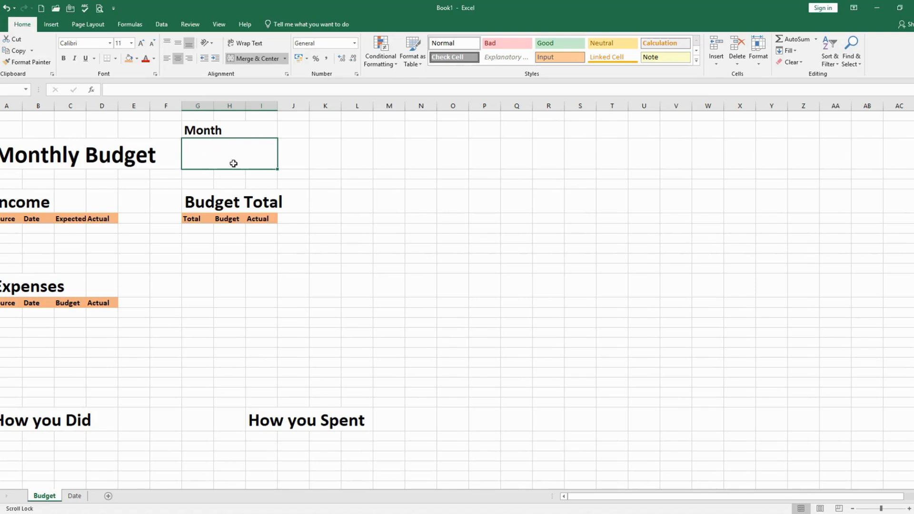
{"action": "left_click", "coordinate": [203, 155]}
{"action": "left_click", "coordinate": [167, 26]}
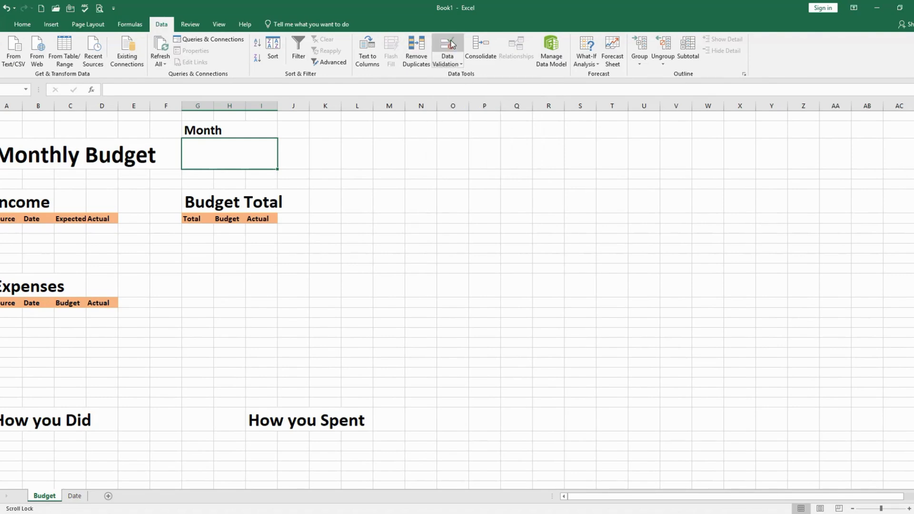
{"action": "left_click", "coordinate": [461, 64]}
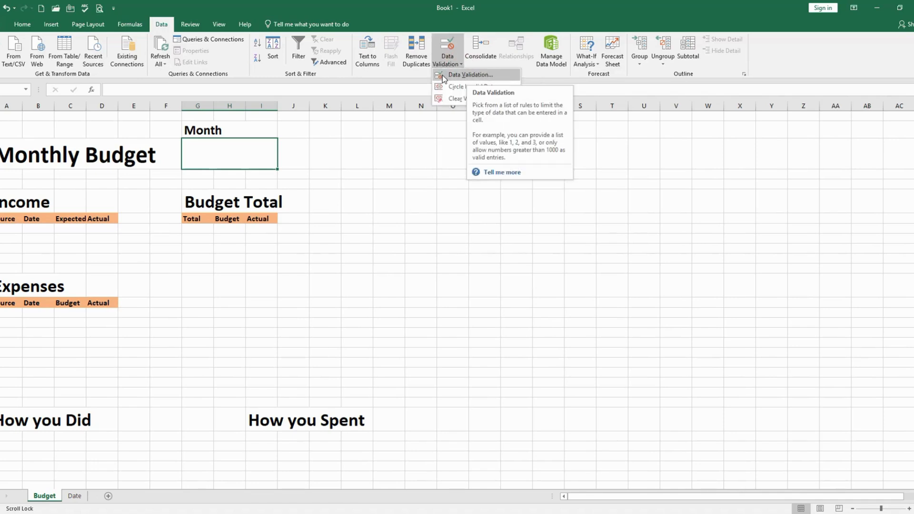
{"action": "left_click", "coordinate": [473, 76]}
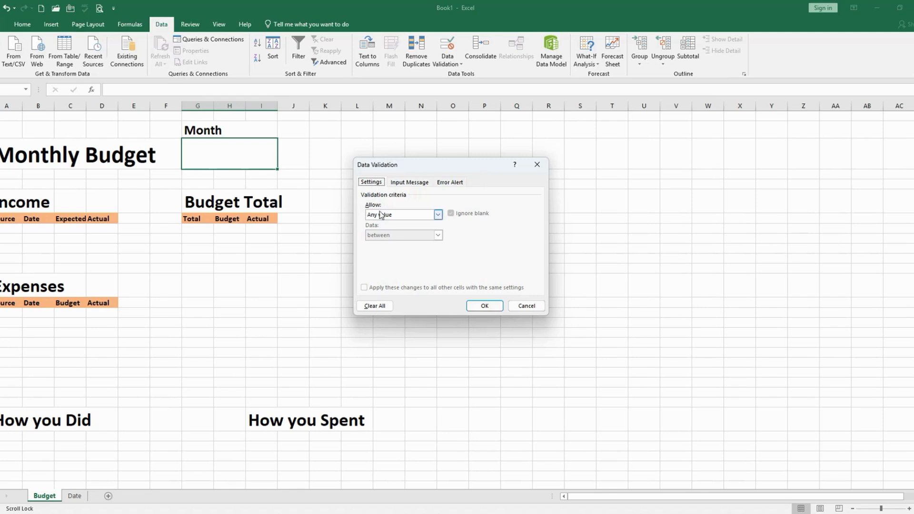
{"action": "left_click", "coordinate": [437, 215]}
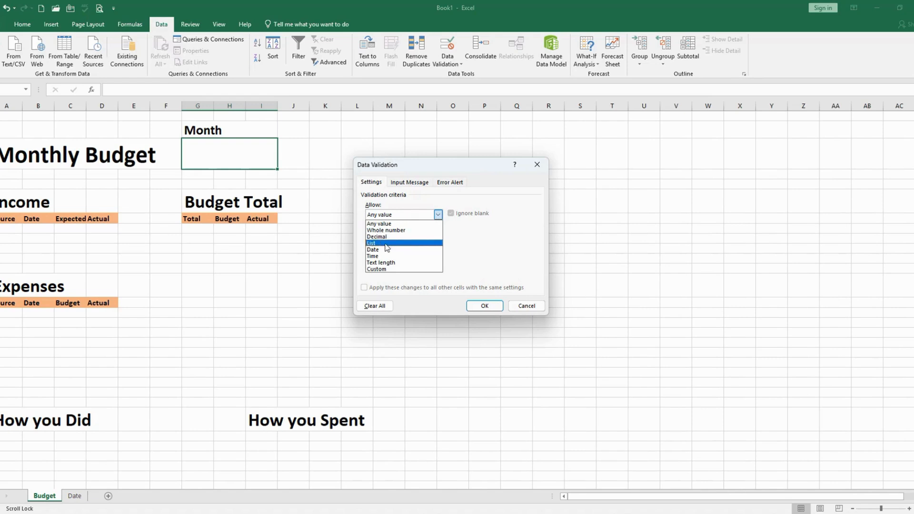
{"action": "left_click", "coordinate": [373, 244]}
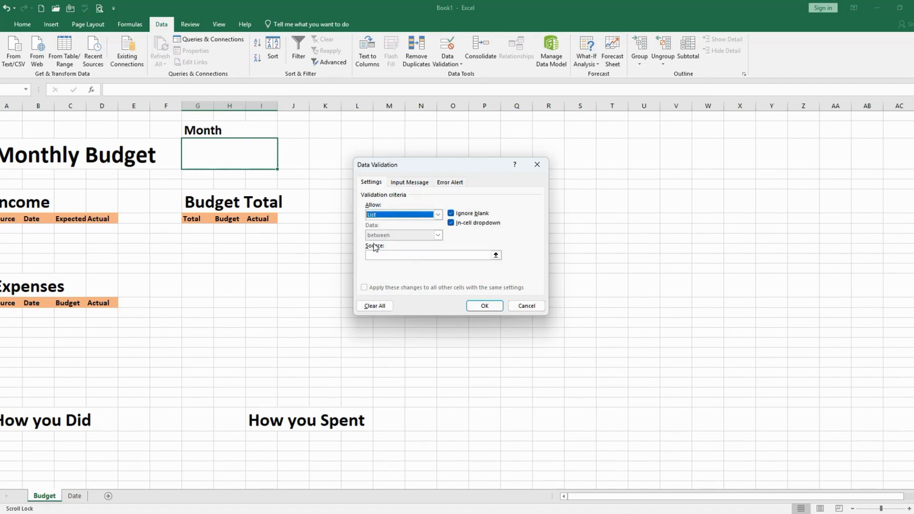
{"action": "left_click", "coordinate": [438, 214]}
{"action": "left_click", "coordinate": [400, 244]}
{"action": "left_click", "coordinate": [387, 256]}
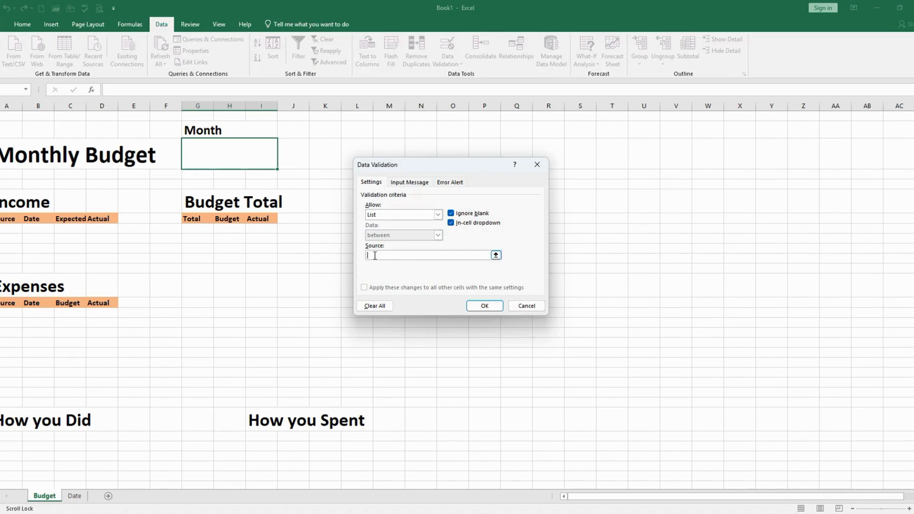
Set the list source to the months in =Date!$A$4:$A$15 and apply the validation
{"action": "left_click", "coordinate": [496, 256]}
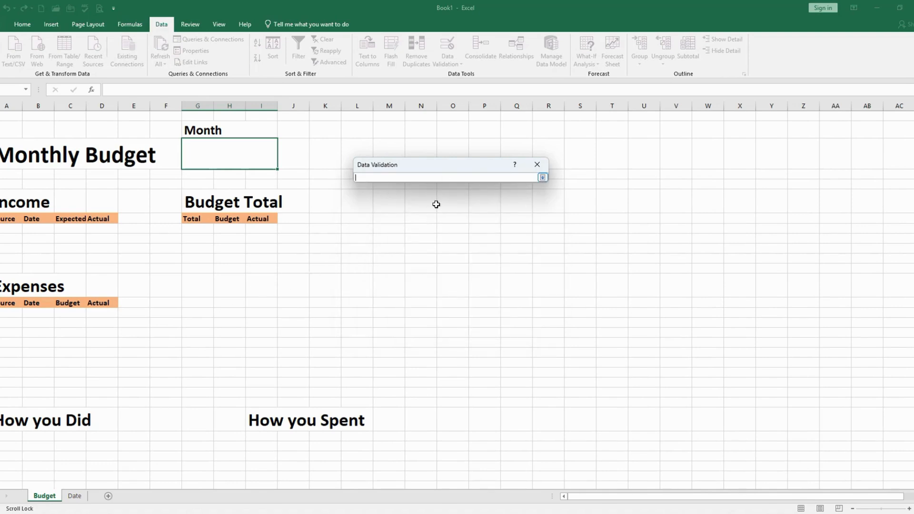
{"action": "left_click", "coordinate": [74, 496]}
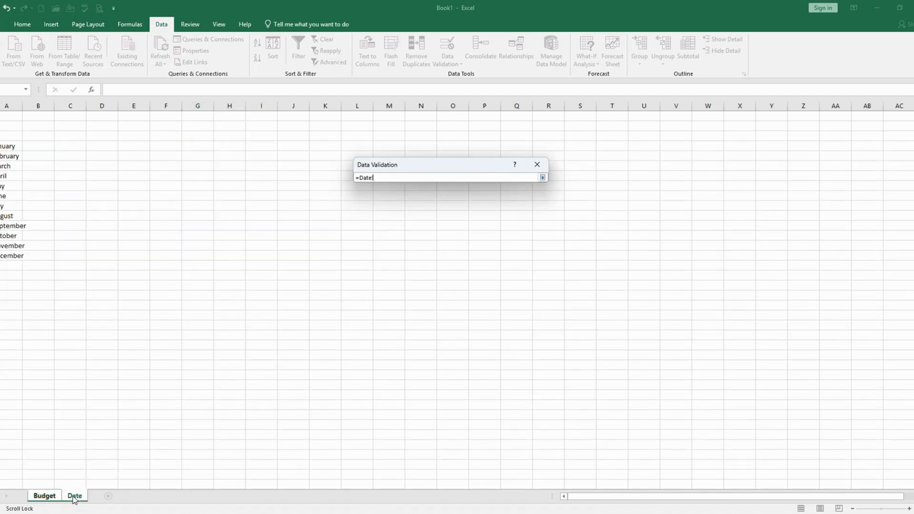
{"action": "left_click_drag", "start_coordinate": [3, 146], "coordinate": [22, 256]}
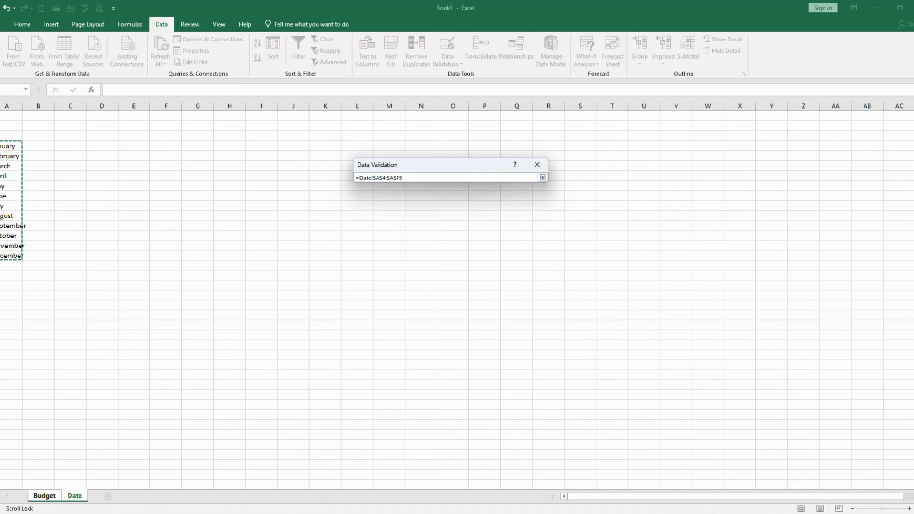
{"action": "key", "text": "Return"}
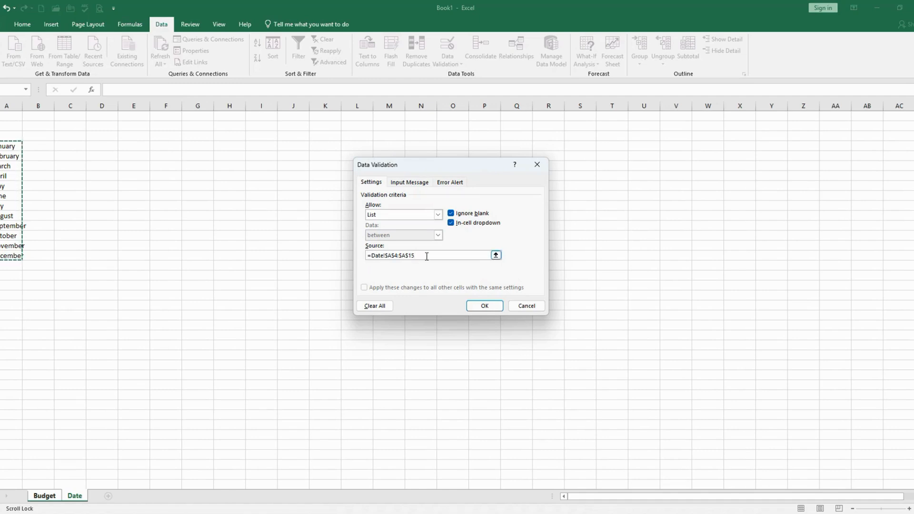
{"action": "left_click_drag", "start_coordinate": [425, 256], "coordinate": [363, 253]}
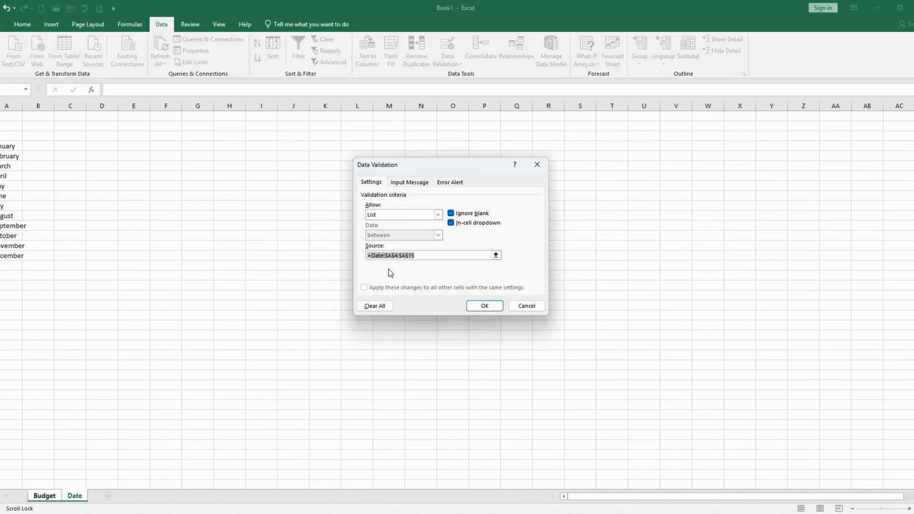
{"action": "left_click", "coordinate": [484, 307]}
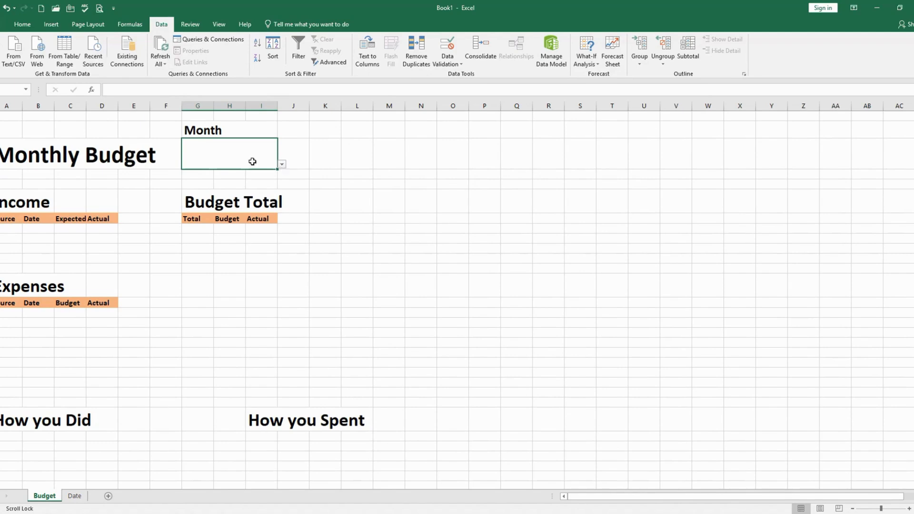
Choose March in the cell below the Month label from its list of months
{"action": "left_click", "coordinate": [282, 164]}
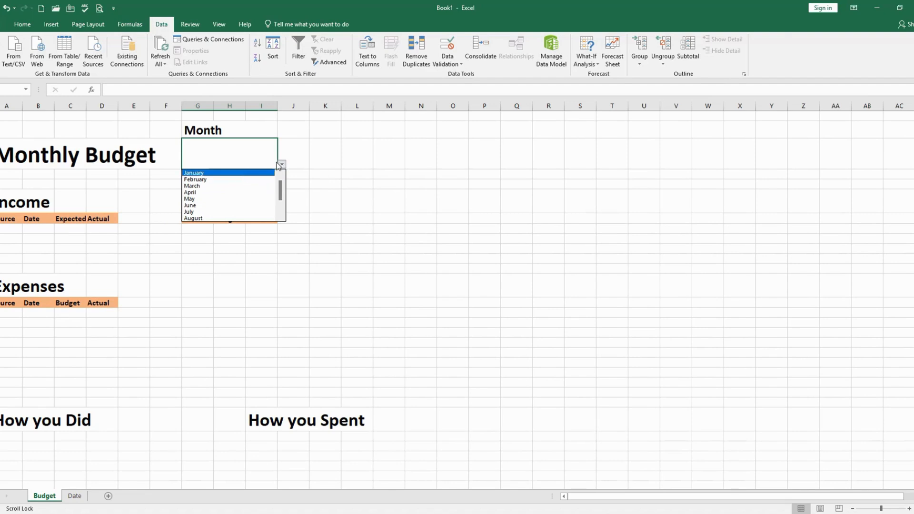
{"action": "mouse_move", "coordinate": [281, 189]}
{"action": "left_mouse_down"}
{"action": "mouse_move", "coordinate": [278, 204]}
{"action": "mouse_move", "coordinate": [283, 182]}
{"action": "mouse_move", "coordinate": [279, 218]}
{"action": "mouse_move", "coordinate": [282, 178]}
{"action": "left_mouse_up"}
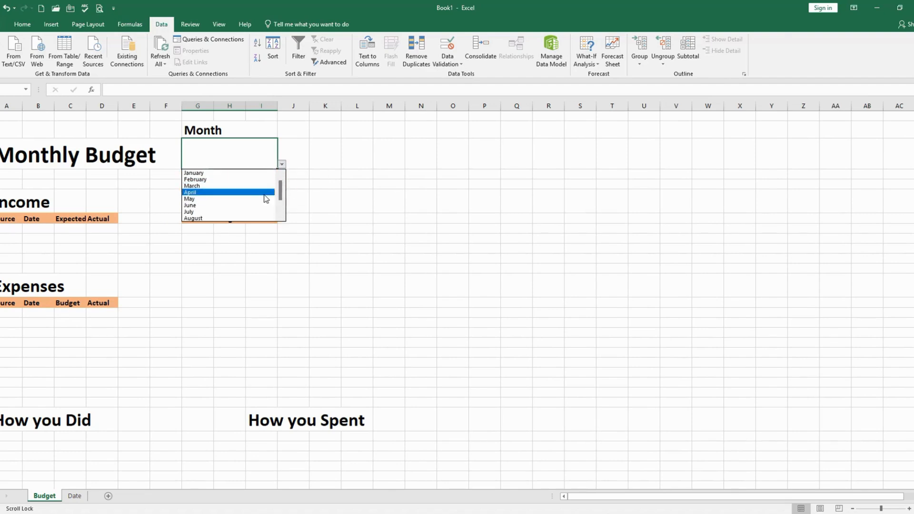
{"action": "left_click", "coordinate": [248, 148]}
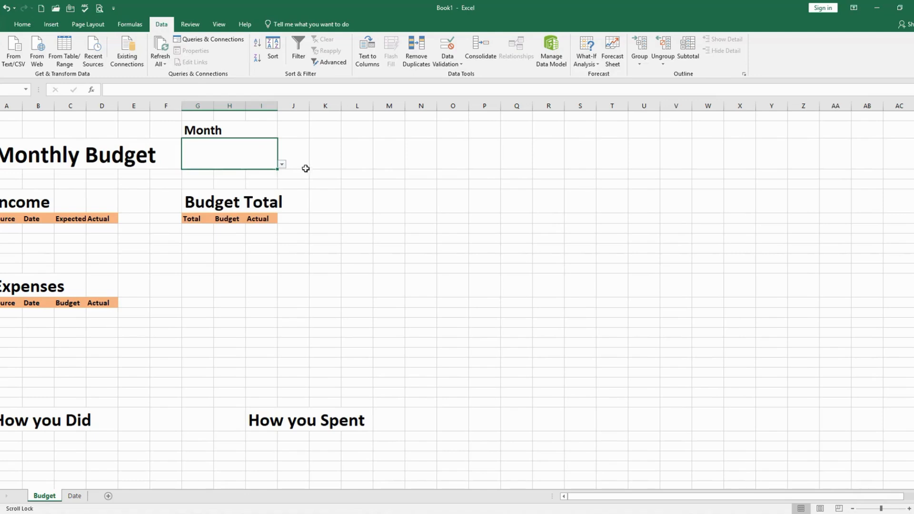
{"action": "left_click", "coordinate": [282, 165]}
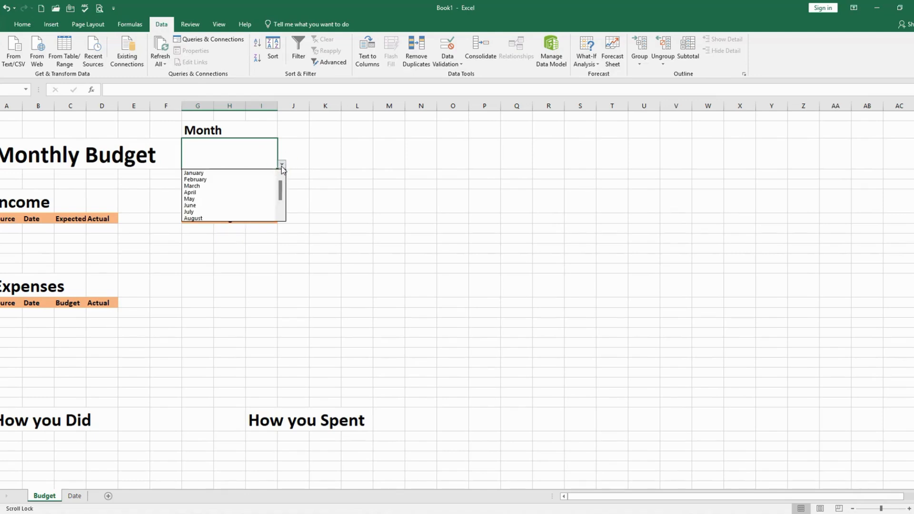
{"action": "left_click", "coordinate": [222, 186]}
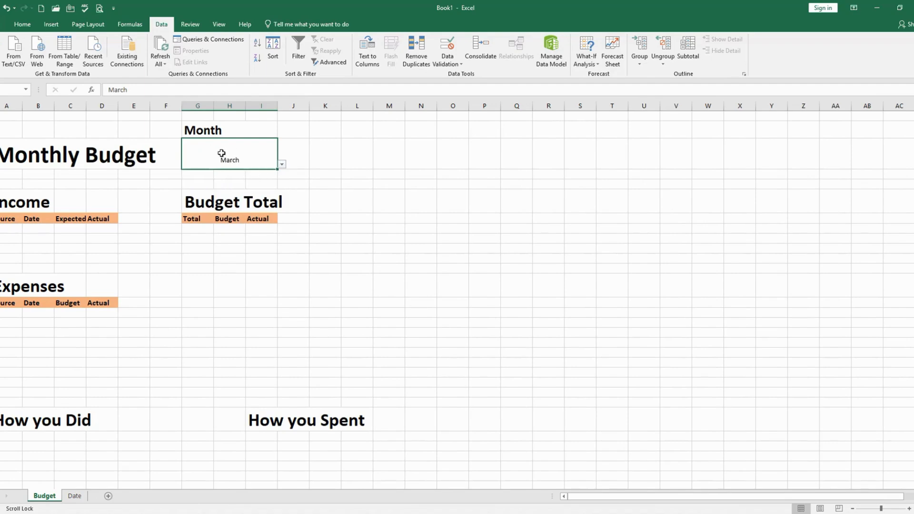
Test the month list by switching the cell to February and back to March
{"action": "left_click", "coordinate": [282, 165]}
{"action": "scroll", "coordinate": [245, 181], "scroll_direction": "up", "scroll_amount": 2}
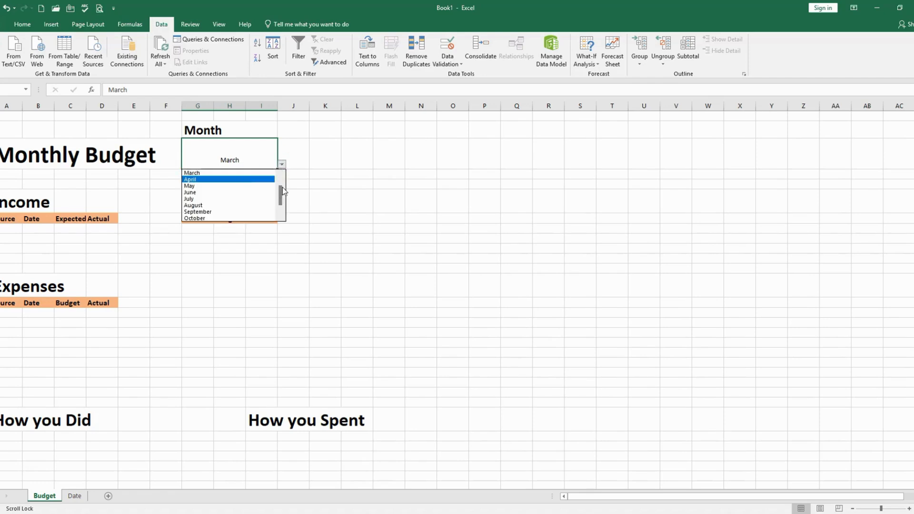
{"action": "left_click", "coordinate": [248, 179]}
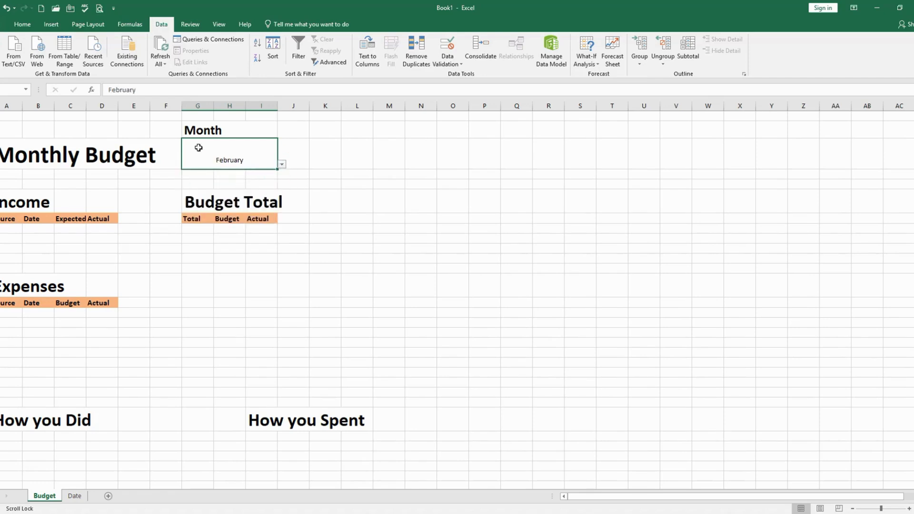
{"action": "left_click", "coordinate": [282, 164]}
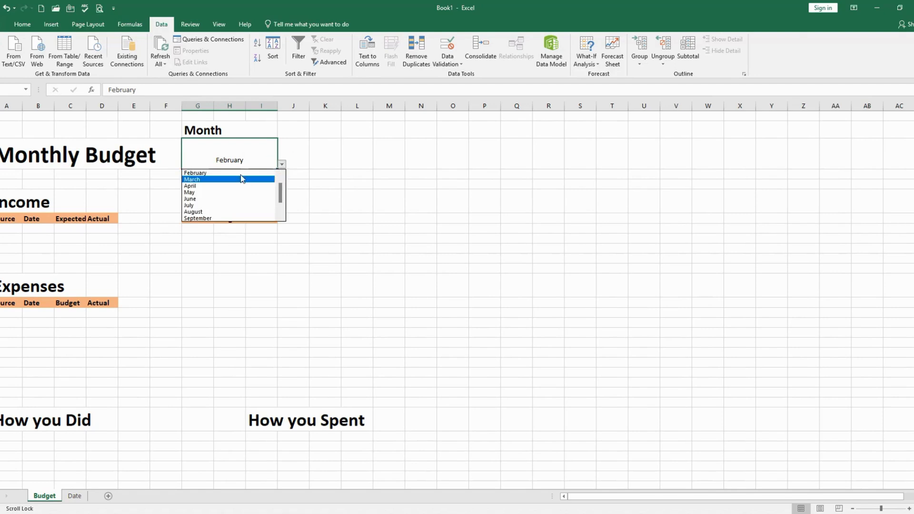
{"action": "left_click", "coordinate": [217, 179]}
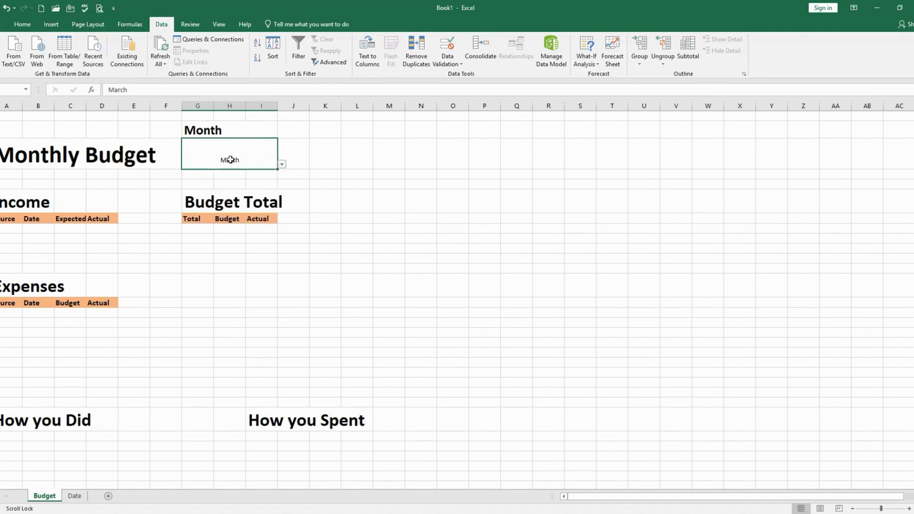
Format the selected month value as bold, size 18, left-aligned and vertically centered in its cell
{"action": "left_click", "coordinate": [22, 26]}
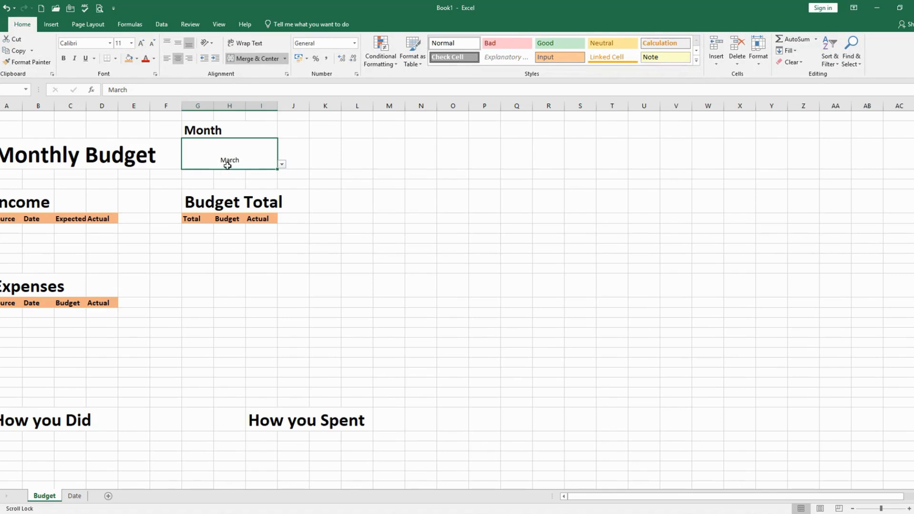
{"action": "left_click", "coordinate": [64, 58]}
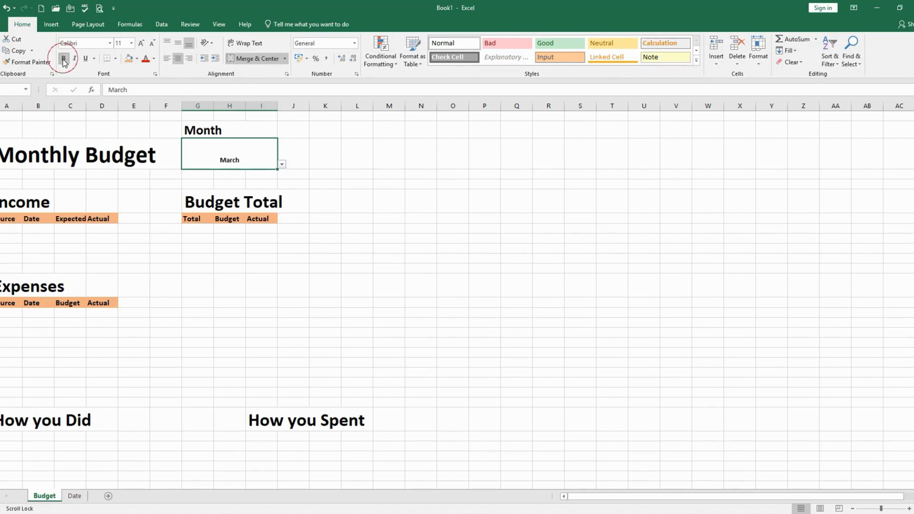
{"action": "left_click", "coordinate": [131, 43]}
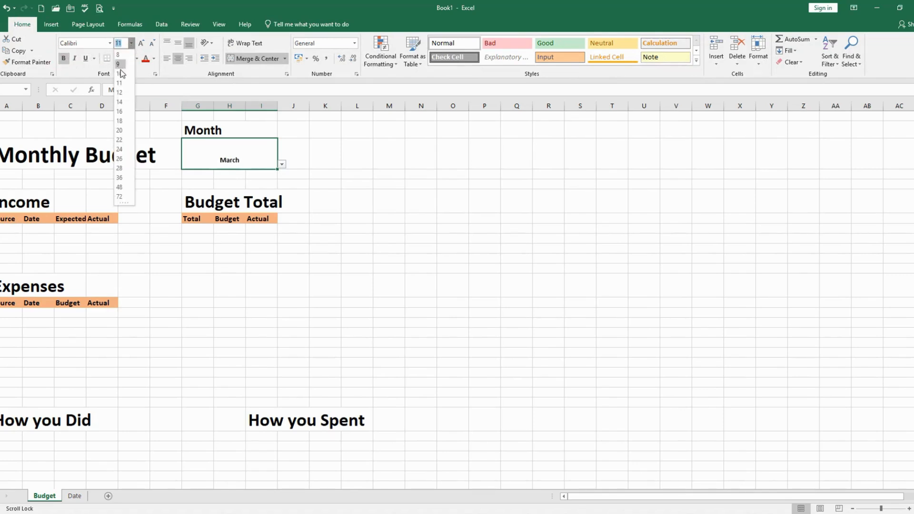
{"action": "left_click", "coordinate": [120, 121]}
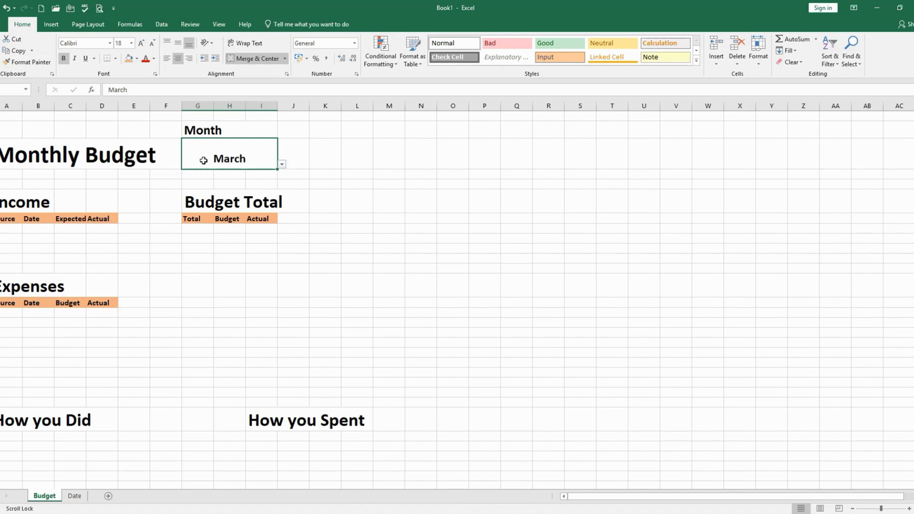
{"action": "left_click", "coordinate": [166, 59]}
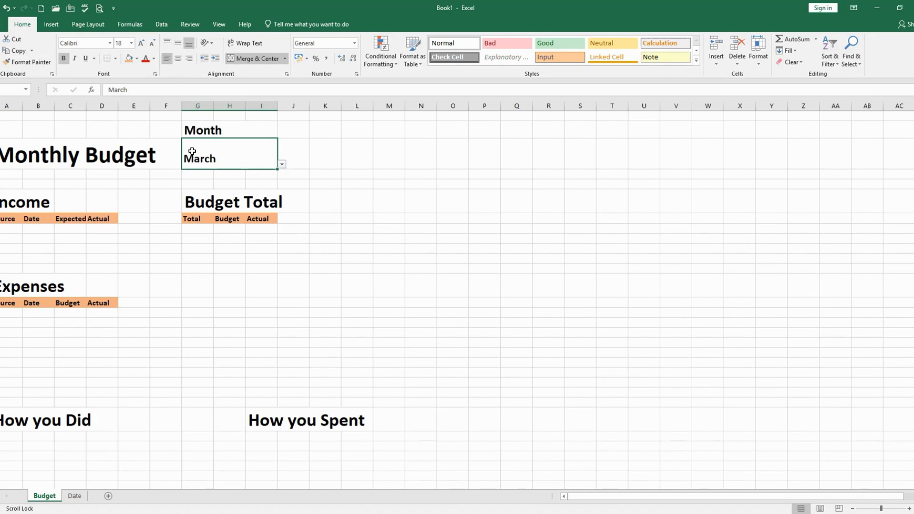
{"action": "left_click", "coordinate": [178, 43]}
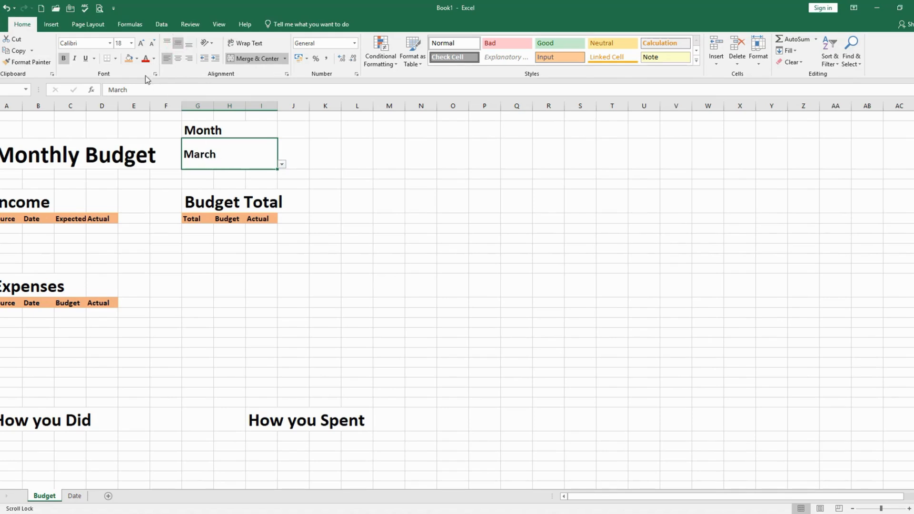
Fill both the Month label and the month value cell below it with light gold
{"action": "left_click", "coordinate": [202, 131]}
{"action": "left_click", "coordinate": [215, 146], "text": "shift"}
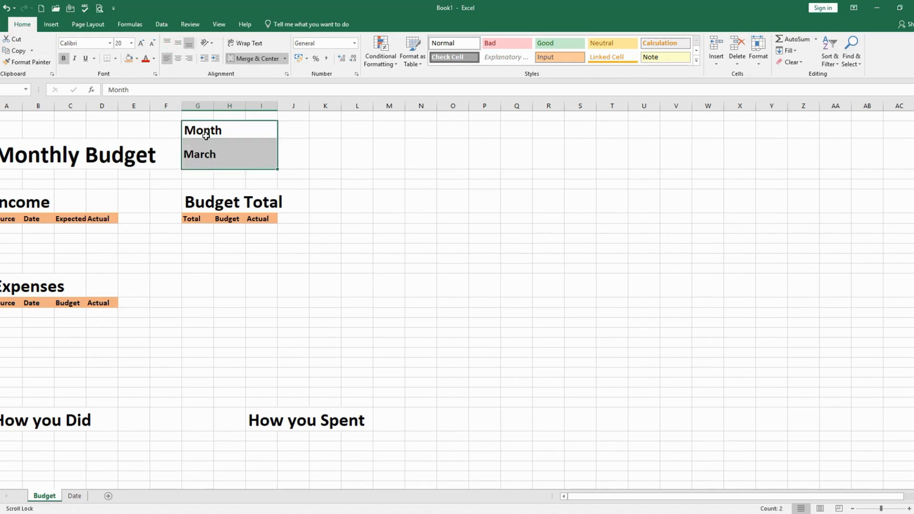
{"action": "left_click", "coordinate": [137, 58]}
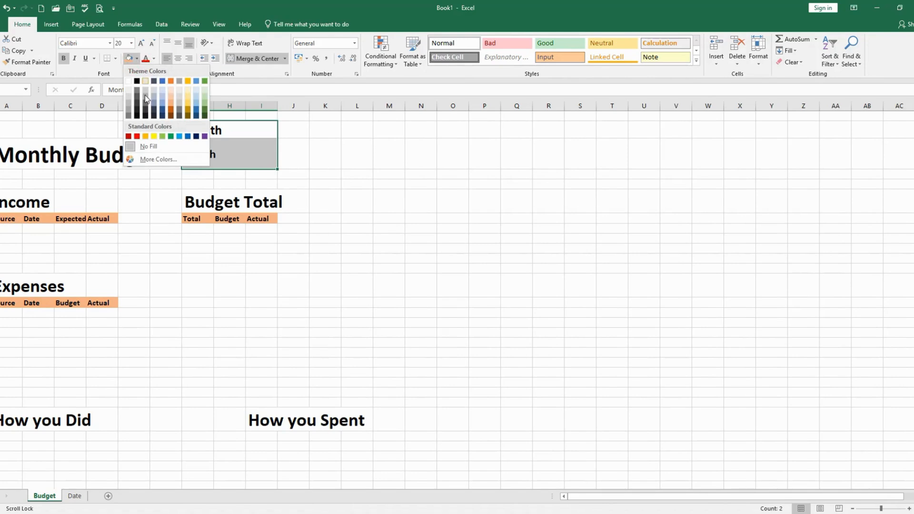
{"action": "left_click", "coordinate": [189, 106]}
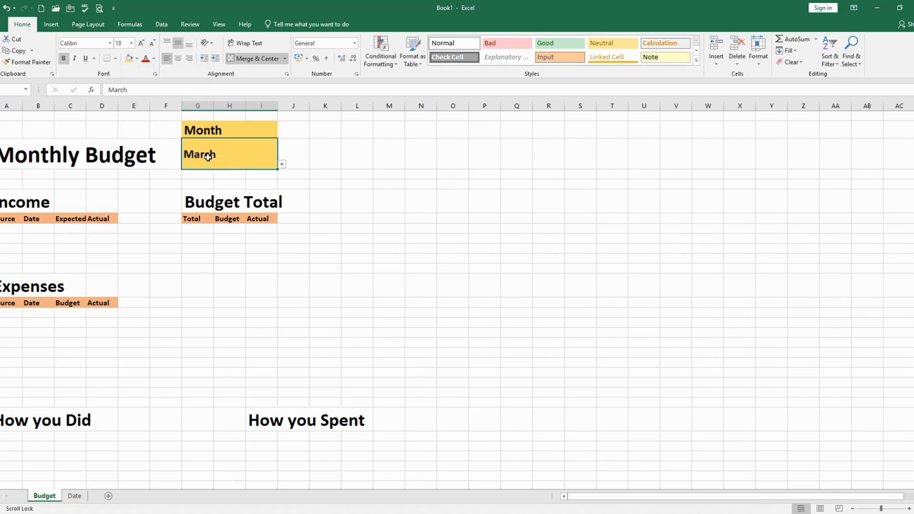
Change the fill color of the Month label cell to light green
{"action": "left_click", "coordinate": [193, 131]}
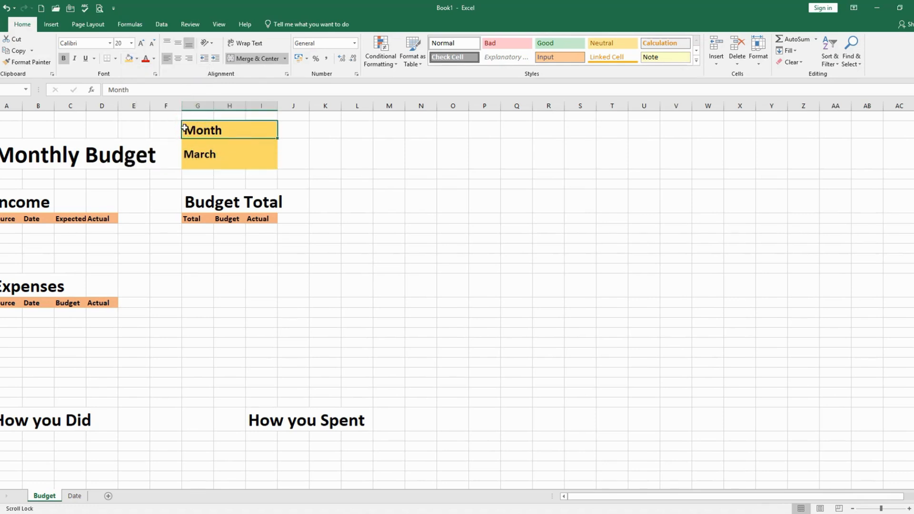
{"action": "left_click", "coordinate": [137, 58]}
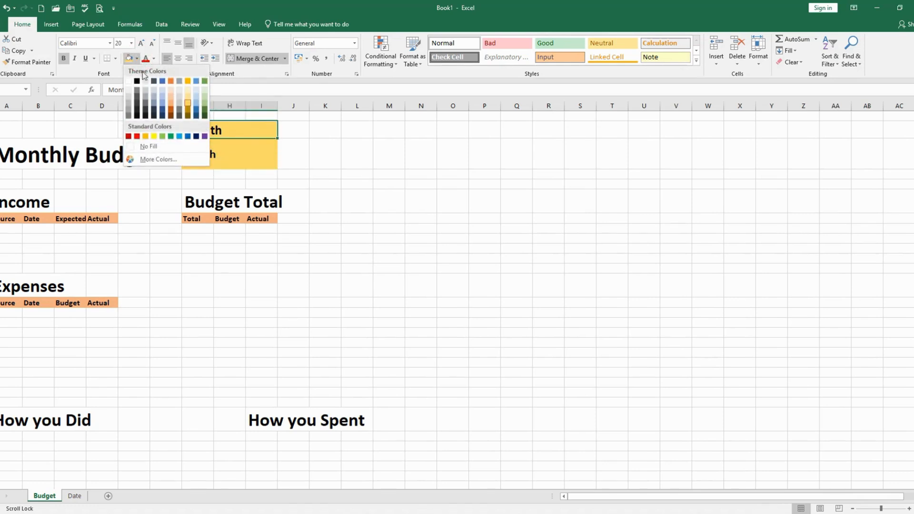
{"action": "left_click", "coordinate": [205, 104]}
Fill the Monthly Budget title block, including the blank row above it, across columns A to F with light orange
{"action": "left_click", "coordinate": [220, 162]}
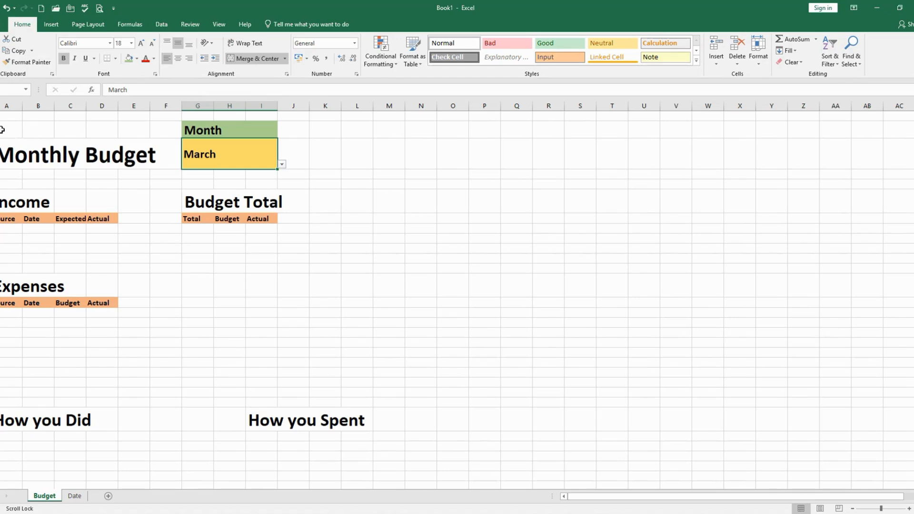
{"action": "left_click_drag", "start_coordinate": [2, 129], "coordinate": [165, 164]}
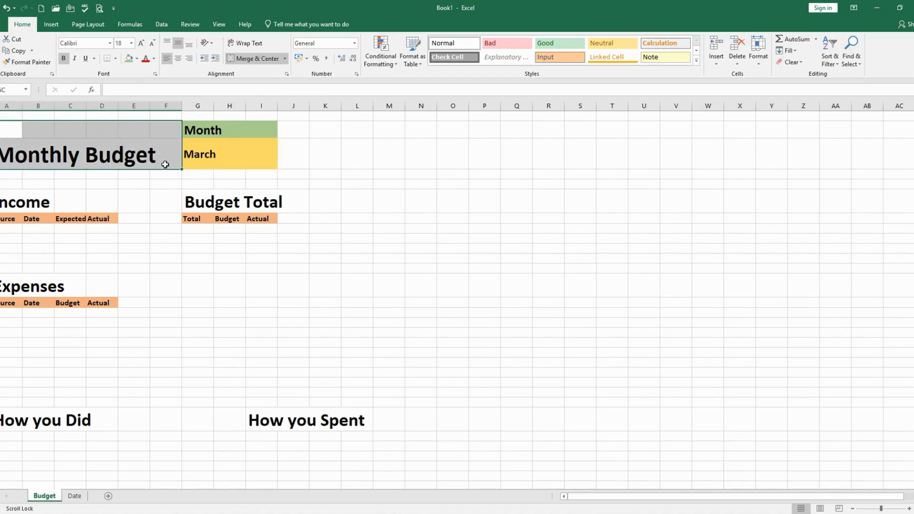
{"action": "left_click", "coordinate": [247, 58]}
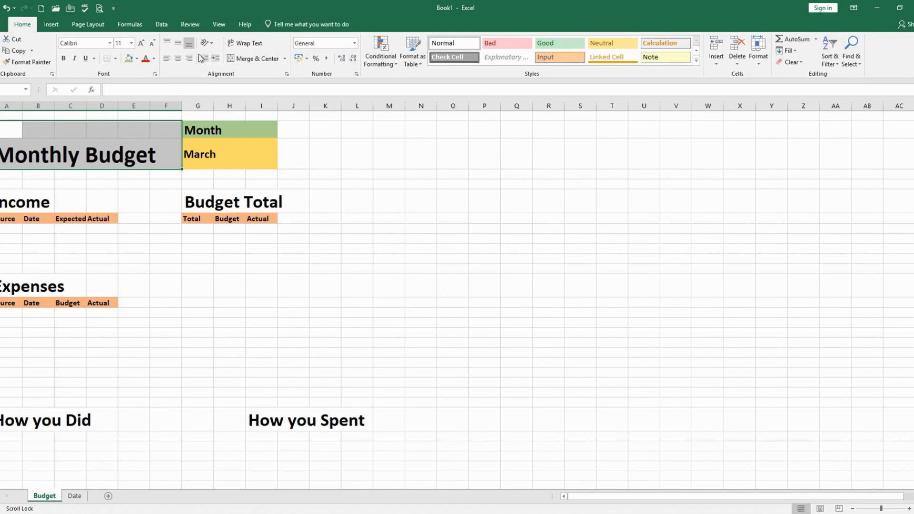
{"action": "left_click", "coordinate": [137, 58]}
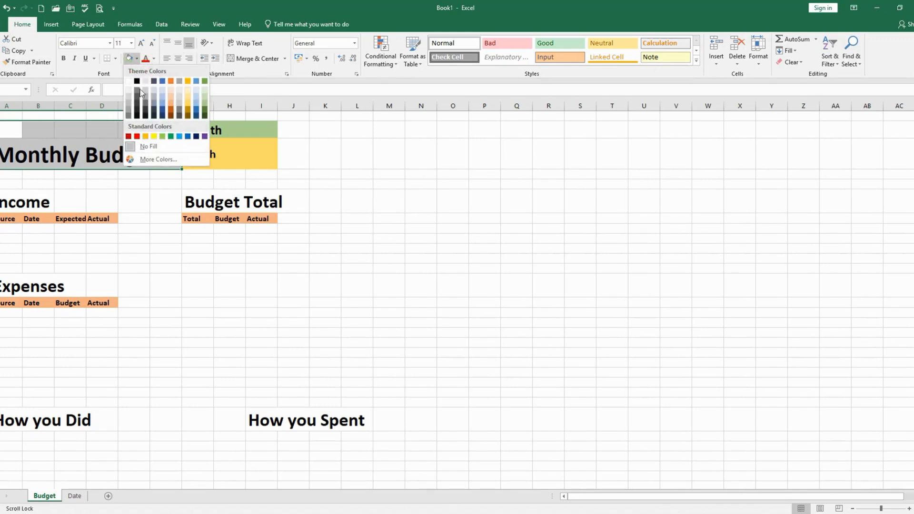
{"action": "left_click", "coordinate": [172, 110]}
{"action": "left_click", "coordinate": [122, 183]}
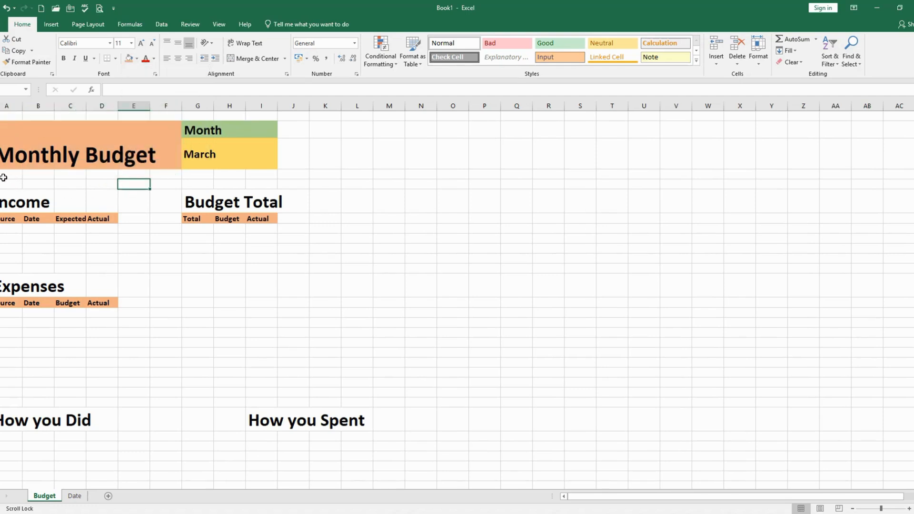
Fill the row below the title and month cells with light blue across columns A to I and shrink it to a thin strip
{"action": "left_click_drag", "start_coordinate": [15, 174], "coordinate": [272, 174]}
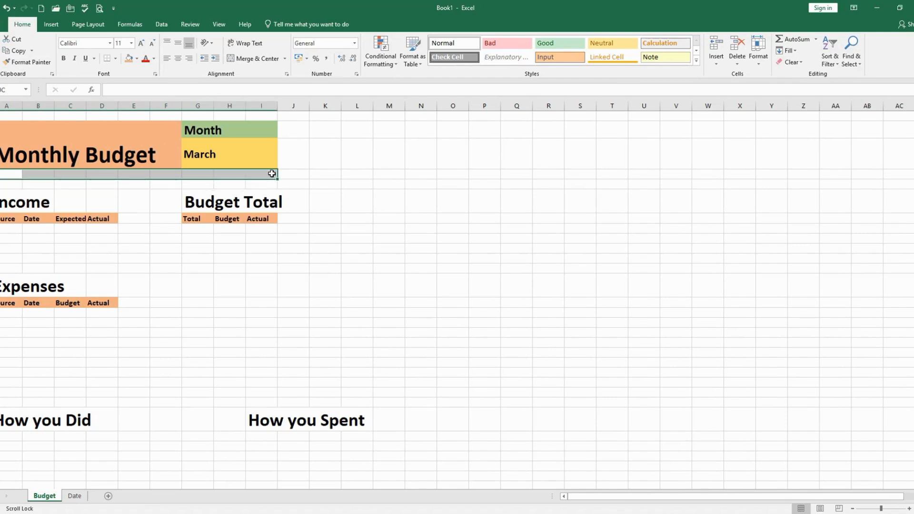
{"action": "left_click", "coordinate": [136, 58]}
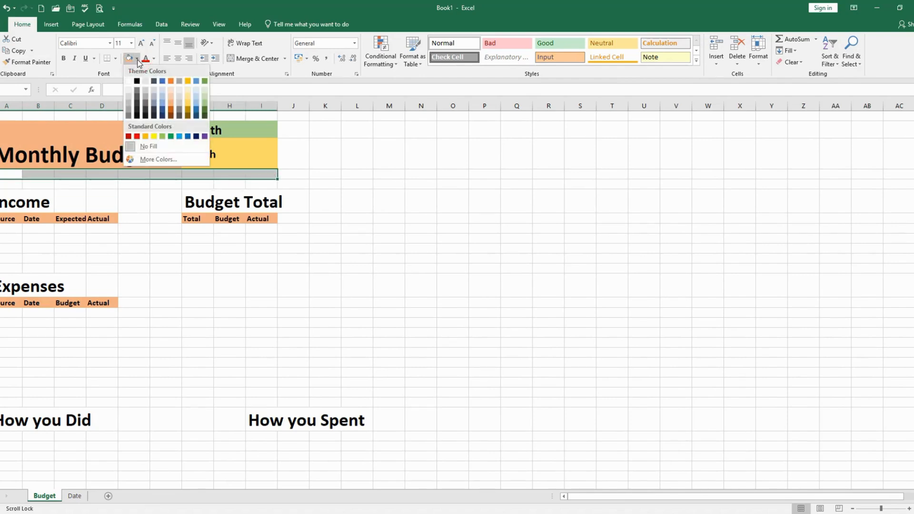
{"action": "left_click", "coordinate": [163, 106]}
{"action": "left_click_drag", "start_coordinate": [0, 180], "coordinate": [0, 173]}
{"action": "left_click", "coordinate": [163, 233]}
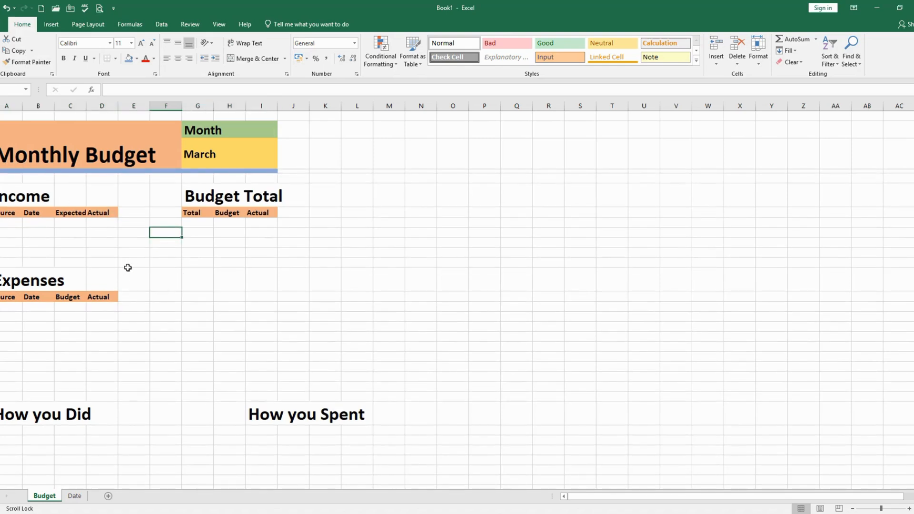
Apply all borders to the five blank rows under the Income headers, from Source to Actual
{"action": "left_click_drag", "start_coordinate": [6, 223], "coordinate": [110, 264]}
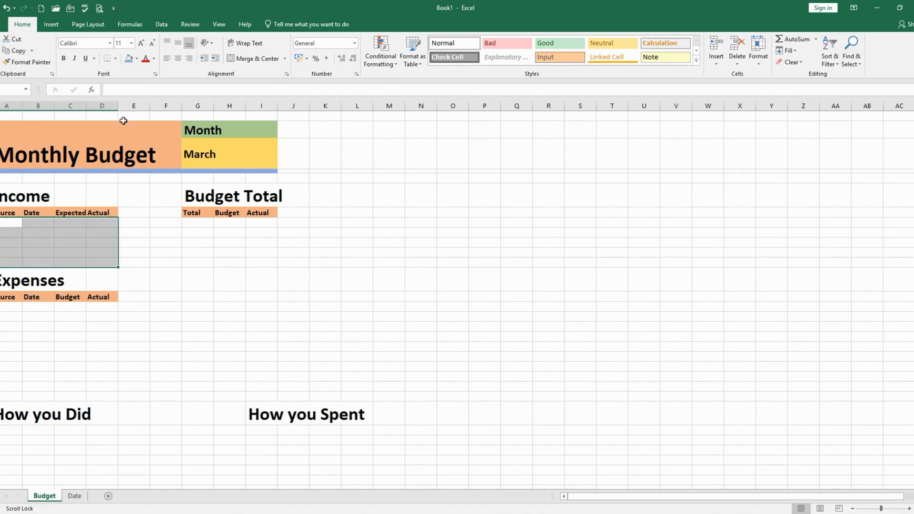
{"action": "left_click", "coordinate": [52, 25]}
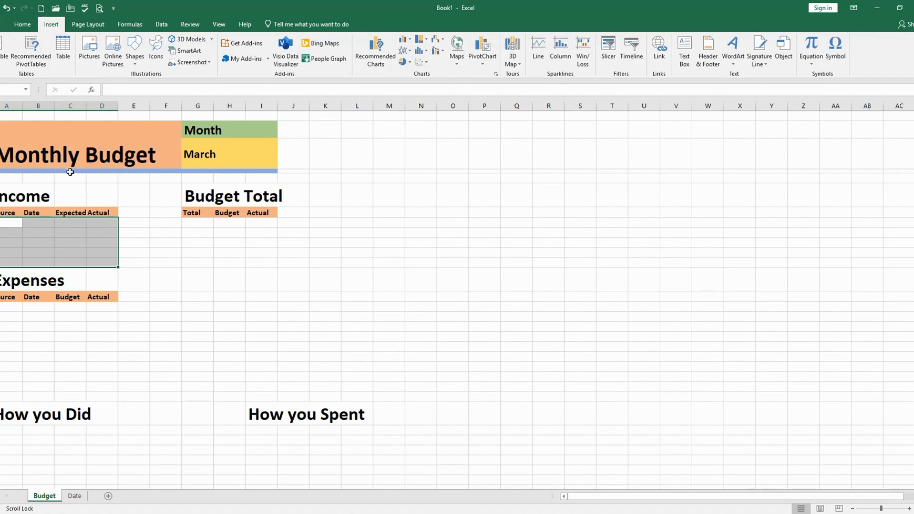
{"action": "left_click", "coordinate": [22, 25]}
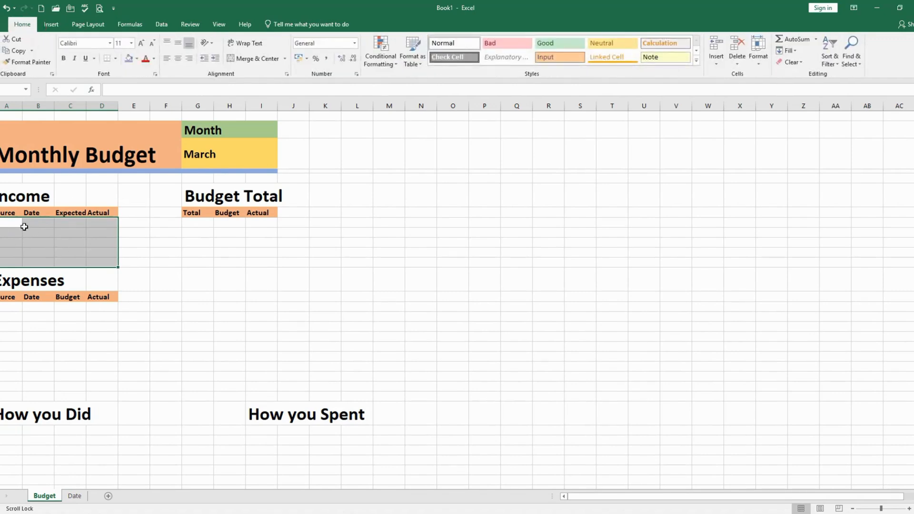
{"action": "left_click", "coordinate": [115, 59]}
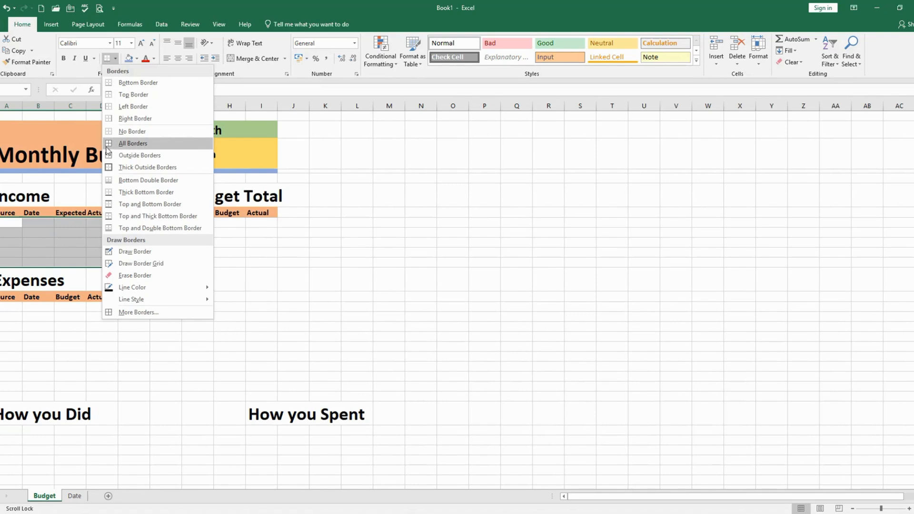
{"action": "left_click", "coordinate": [133, 143]}
{"action": "left_click", "coordinate": [131, 249]}
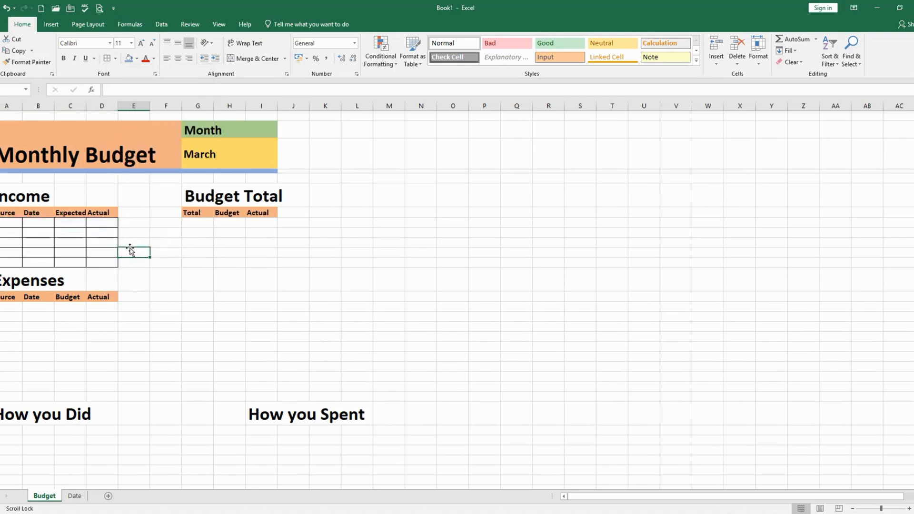
Apply all borders to the nine blank rows under the Expenses headers and the three blank rows under the Budget Total headers
{"action": "left_click_drag", "start_coordinate": [1, 306], "coordinate": [102, 386]}
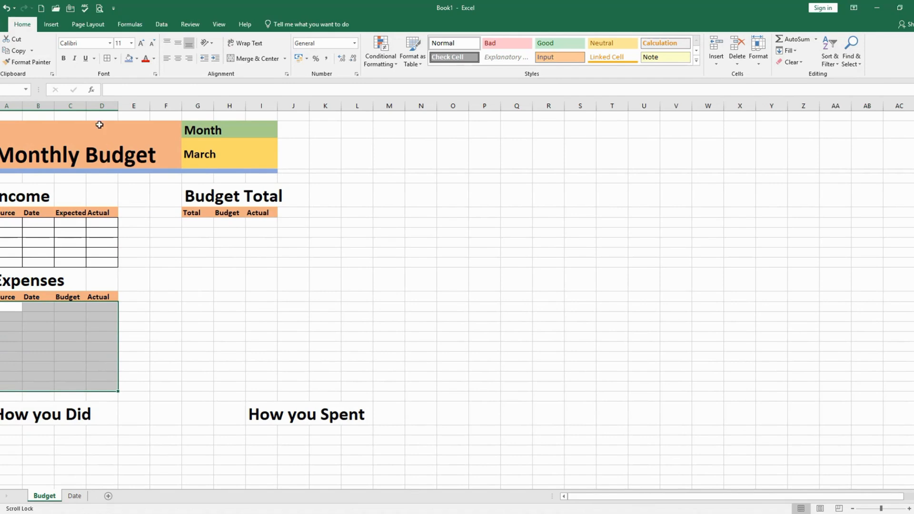
{"action": "left_click", "coordinate": [108, 64]}
{"action": "left_click", "coordinate": [187, 309]}
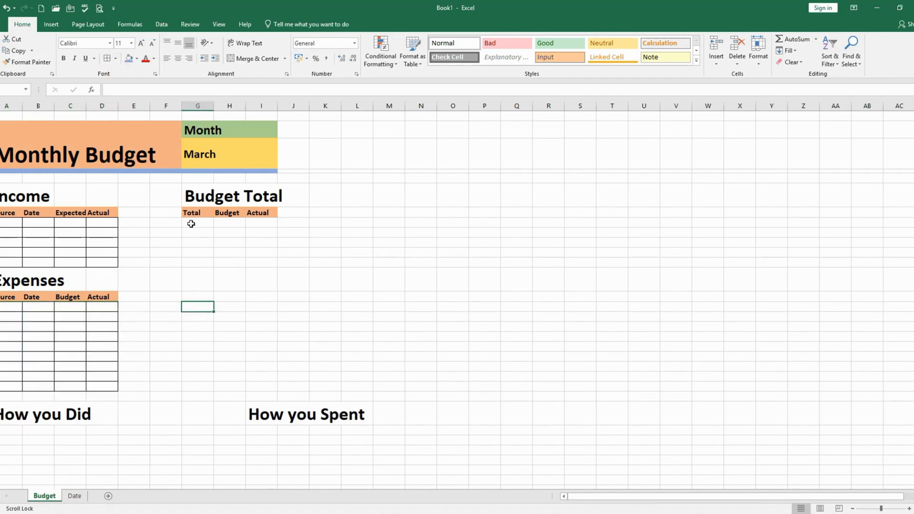
{"action": "left_click_drag", "start_coordinate": [191, 224], "coordinate": [259, 242]}
{"action": "left_click", "coordinate": [107, 58]}
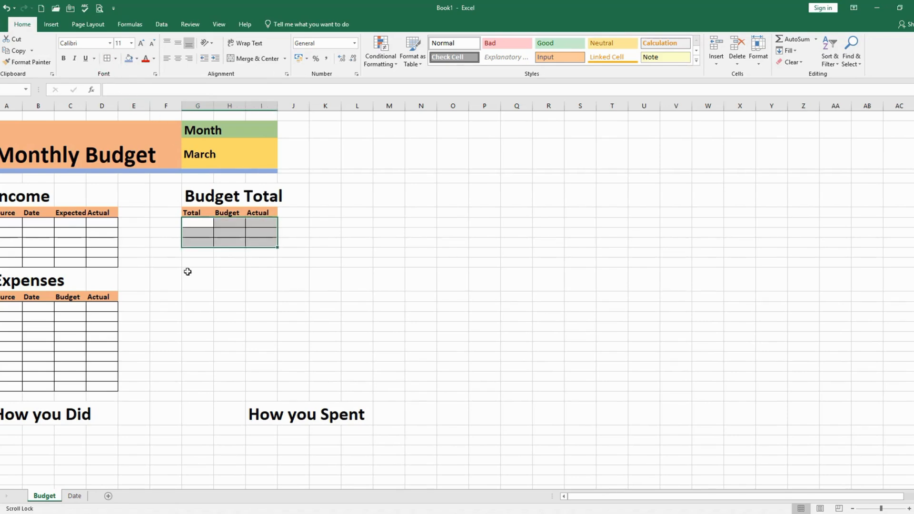
Enter the row labels Income, Expenses and For Savings in the Total column of the Budget Total table
{"action": "left_click", "coordinate": [192, 225]}
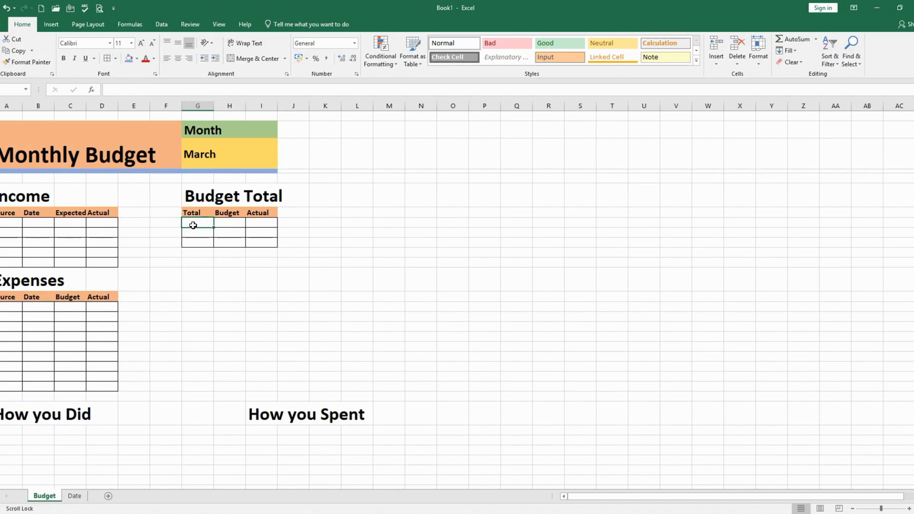
{"action": "type", "text": "Income"}
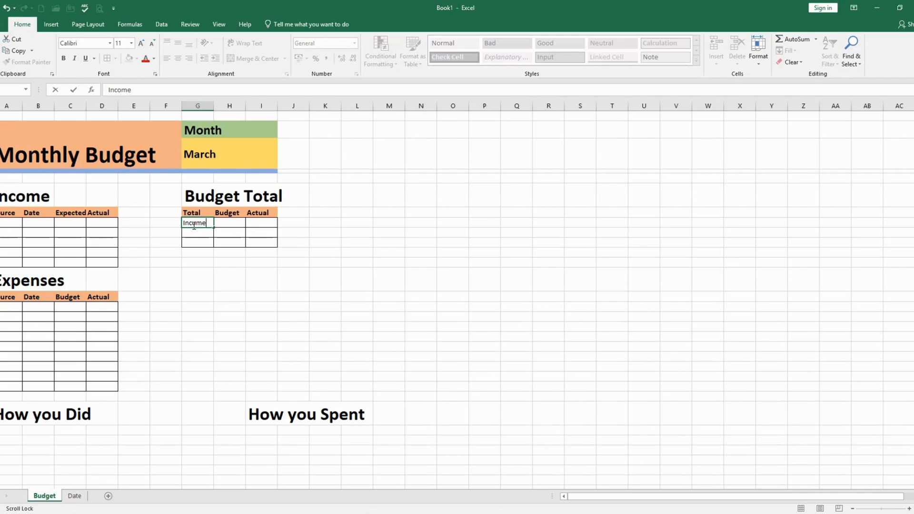
{"action": "key", "text": "Return"}
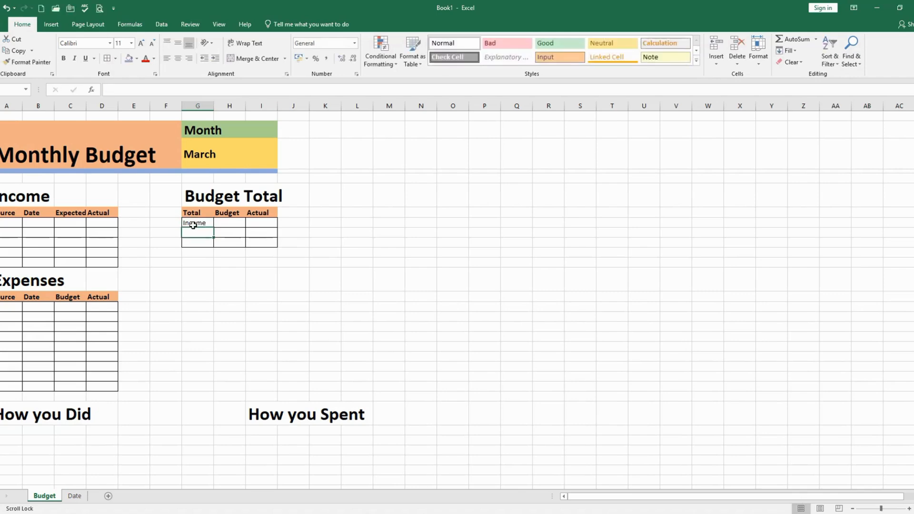
{"action": "type", "text": "exp"}
{"action": "key", "text": "BackSpace"}
{"action": "key", "text": "BackSpace"}
{"action": "key", "text": "BackSpace"}
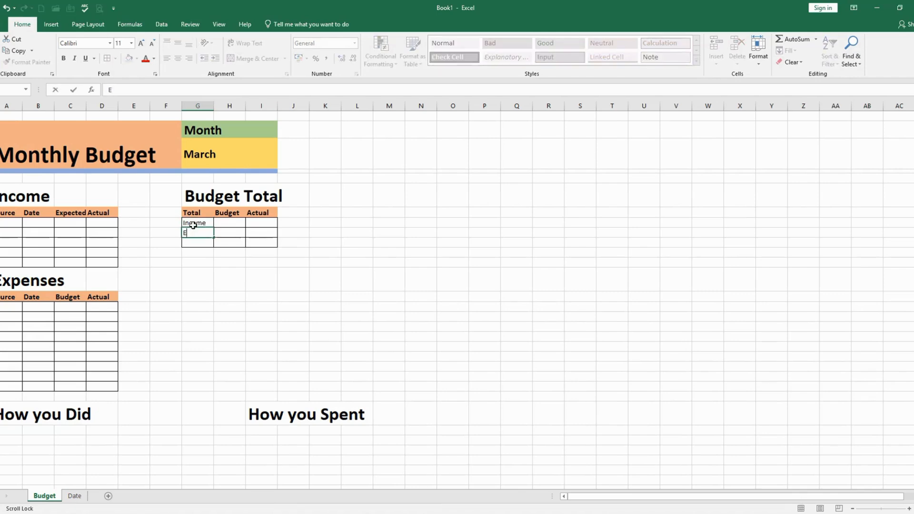
{"action": "type", "text": "Expenses"}
{"action": "key", "text": "Return"}
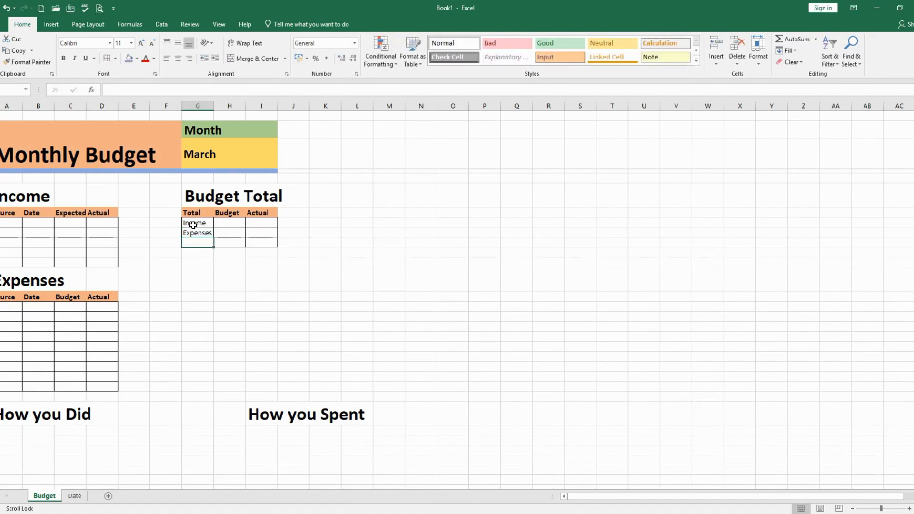
{"action": "type", "text": "For Savings"}
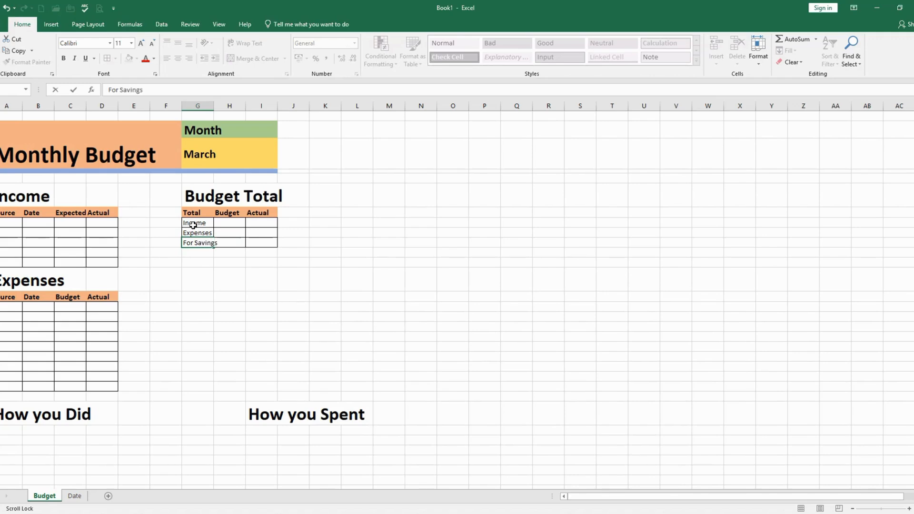
{"action": "left_click", "coordinate": [215, 335]}
Widen columns A to D and G to I for the tables, and narrow the spacer columns E and F
{"action": "left_click_drag", "start_coordinate": [213, 106], "coordinate": [311, 110]}
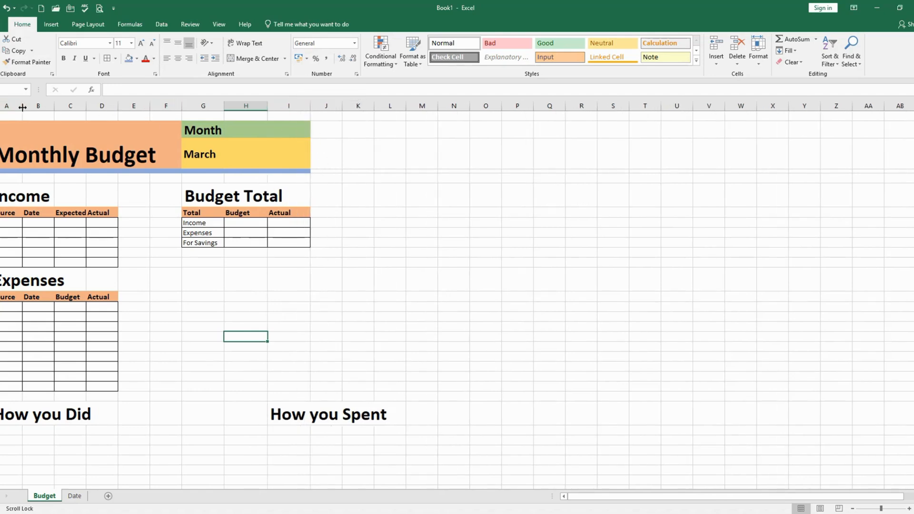
{"action": "left_click_drag", "start_coordinate": [23, 107], "coordinate": [177, 110]}
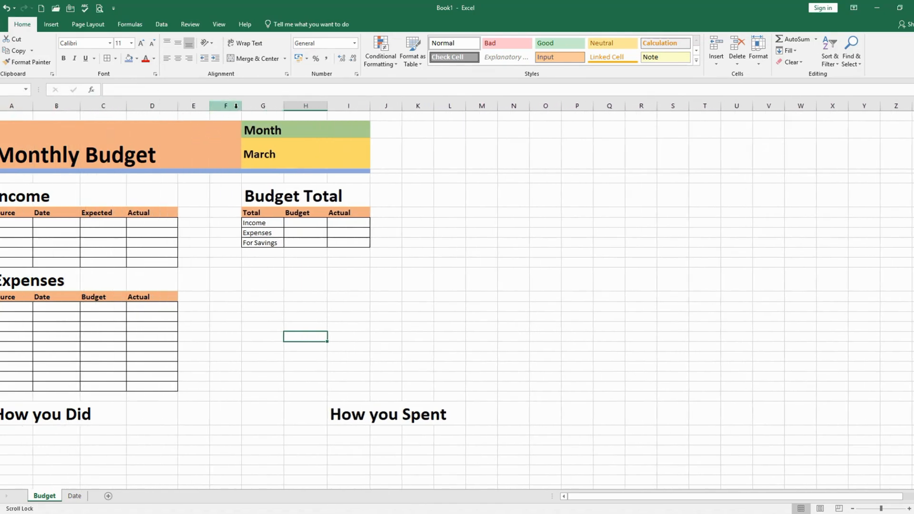
{"action": "left_click_drag", "start_coordinate": [241, 109], "coordinate": [191, 109]}
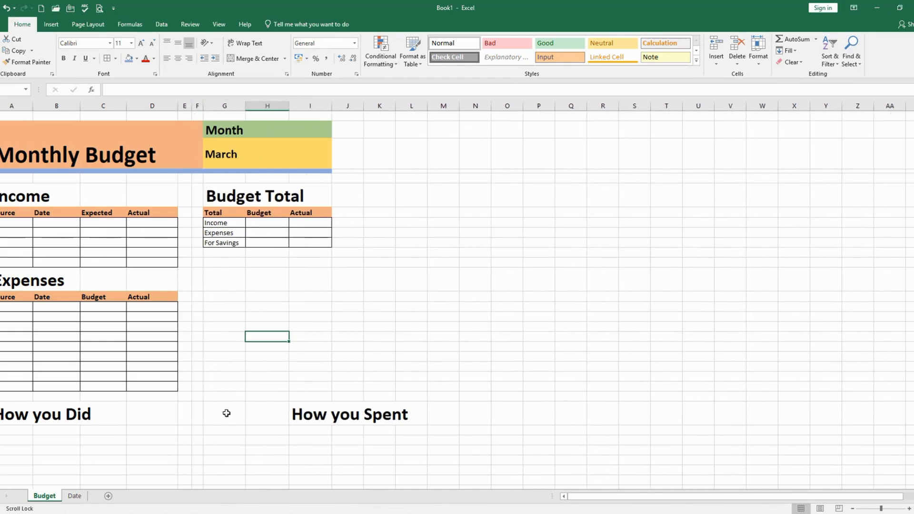
{"action": "scroll", "coordinate": [167, 440], "scroll_direction": "down", "scroll_amount": 2}
{"action": "scroll", "coordinate": [167, 440], "scroll_direction": "up", "scroll_amount": 2}
{"action": "left_click_drag", "start_coordinate": [245, 109], "coordinate": [253, 111]}
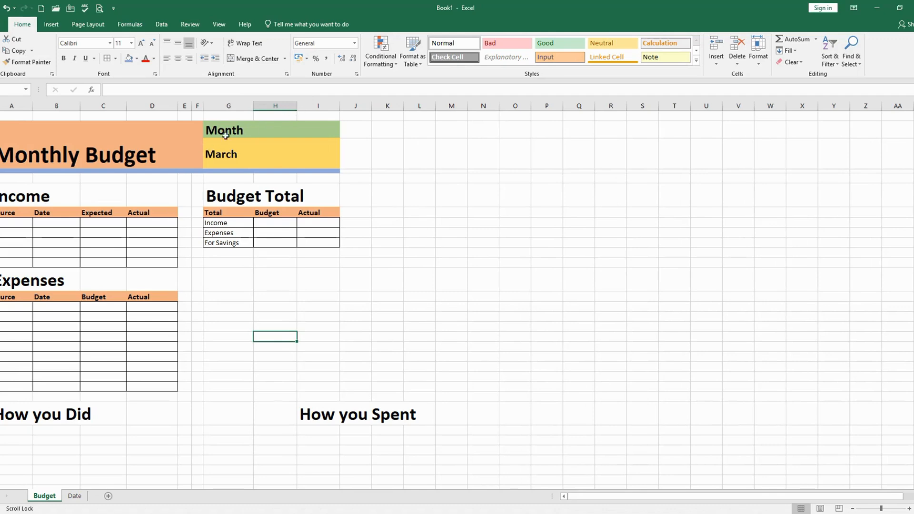
{"action": "left_click", "coordinate": [240, 130]}
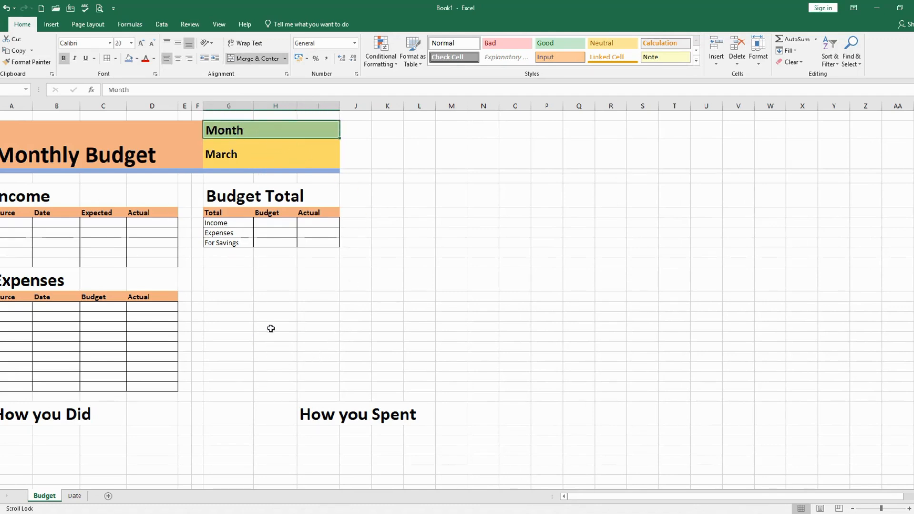
Enter Salary as the first source in the Income table with the date 25-2-2025
{"action": "left_click", "coordinate": [11, 220]}
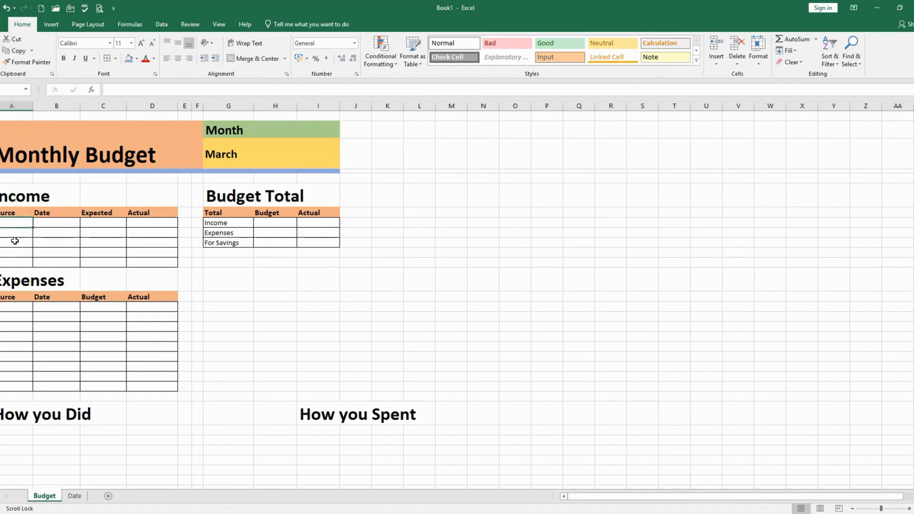
{"action": "type", "text": "Salary"}
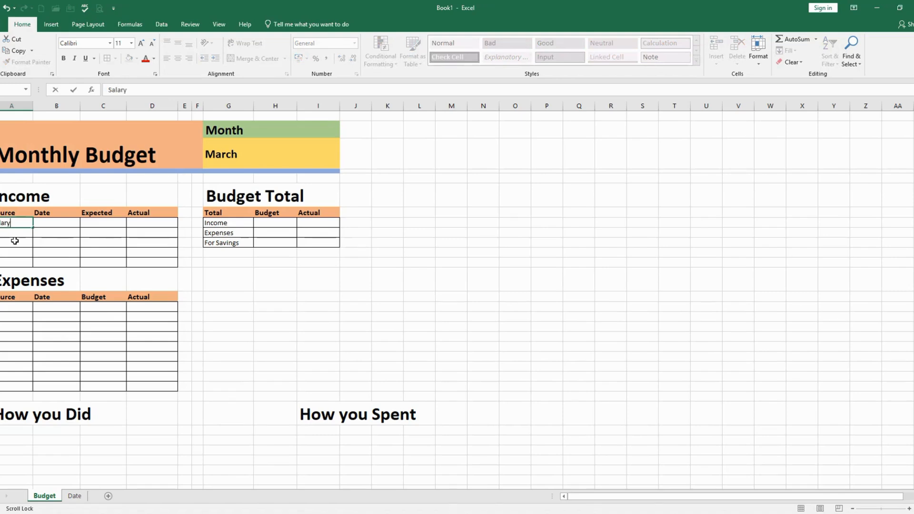
{"action": "key", "text": "Tab"}
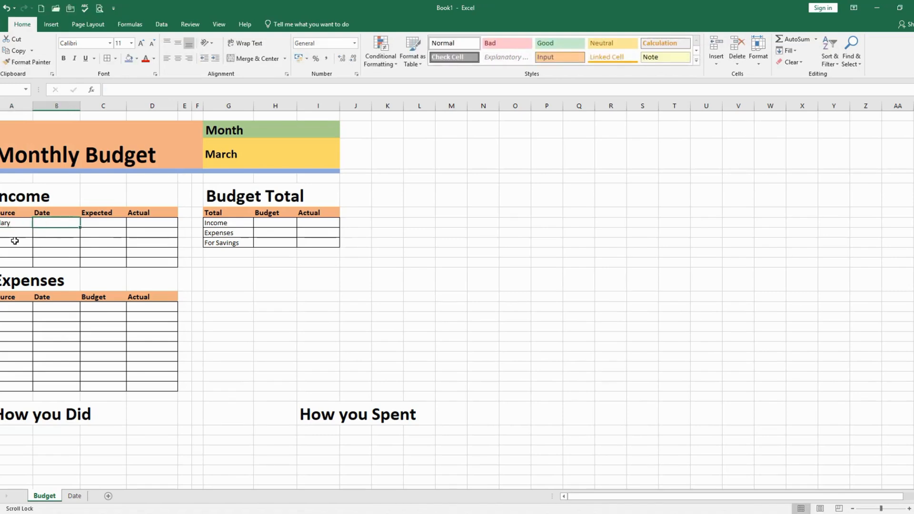
{"action": "type", "text": "25-2-"}
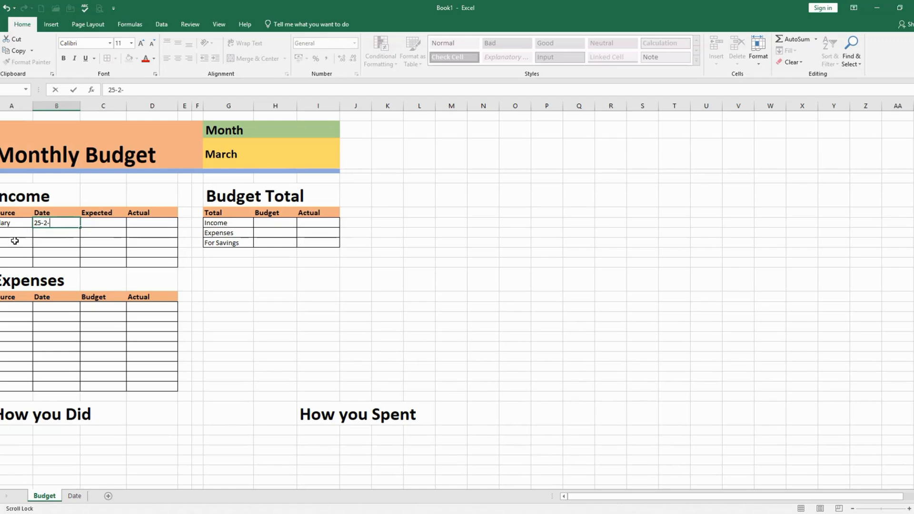
{"action": "type", "text": "2025"}
{"action": "key", "text": "Tab"}
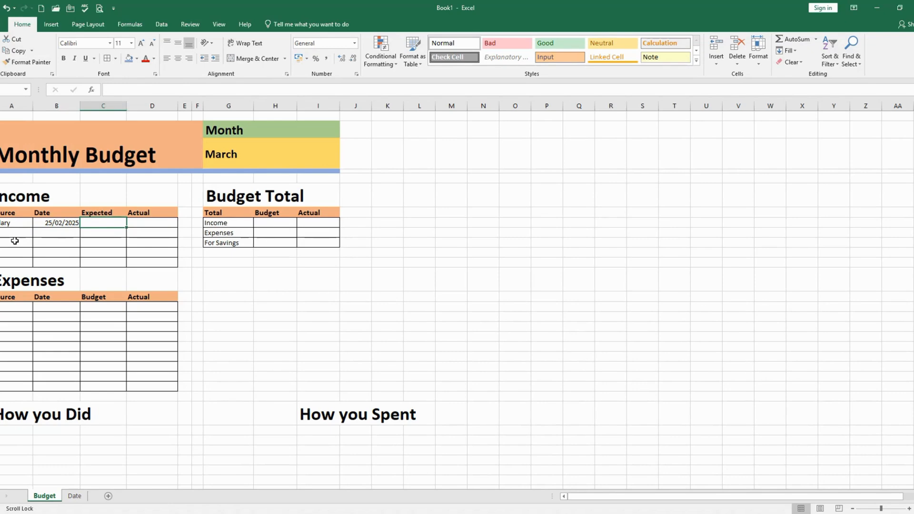
Enter 150000 as the Expected amount and 135000 as the Actual amount in the Salary row
{"action": "type", "text": "150000"}
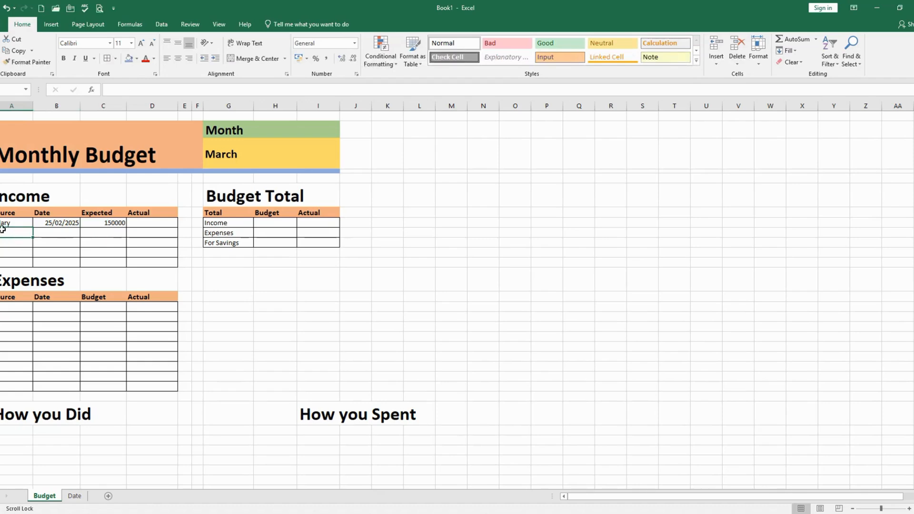
{"action": "key", "text": "ctrl+Return"}
{"action": "left_click", "coordinate": [152, 223]}
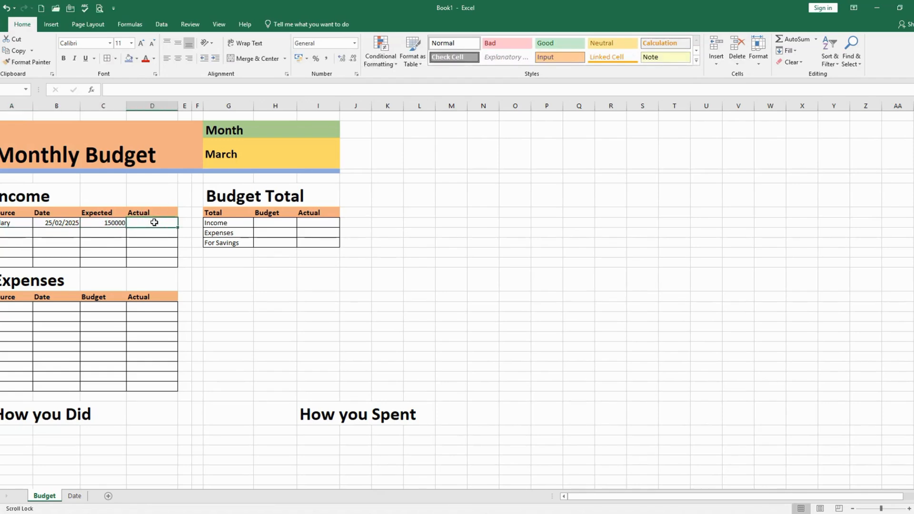
{"action": "type", "text": "13500"}
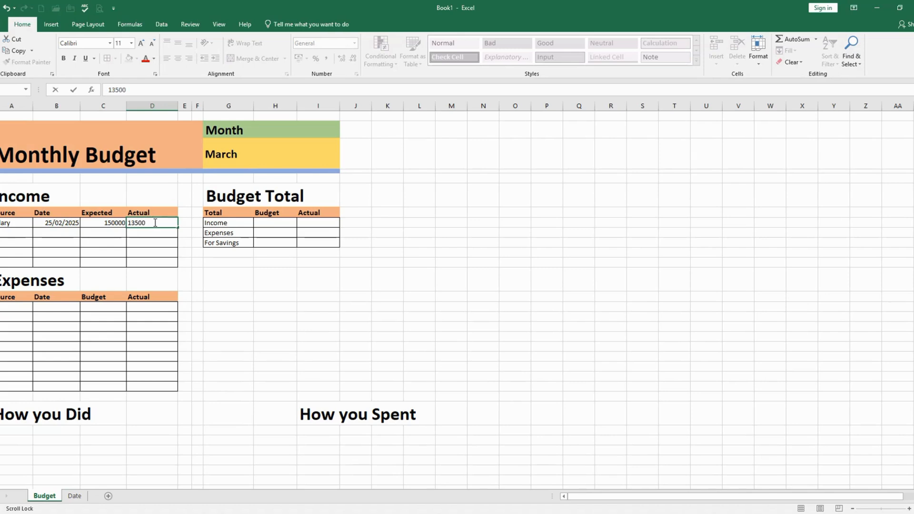
{"action": "type", "text": "0"}
{"action": "key", "text": "Return"}
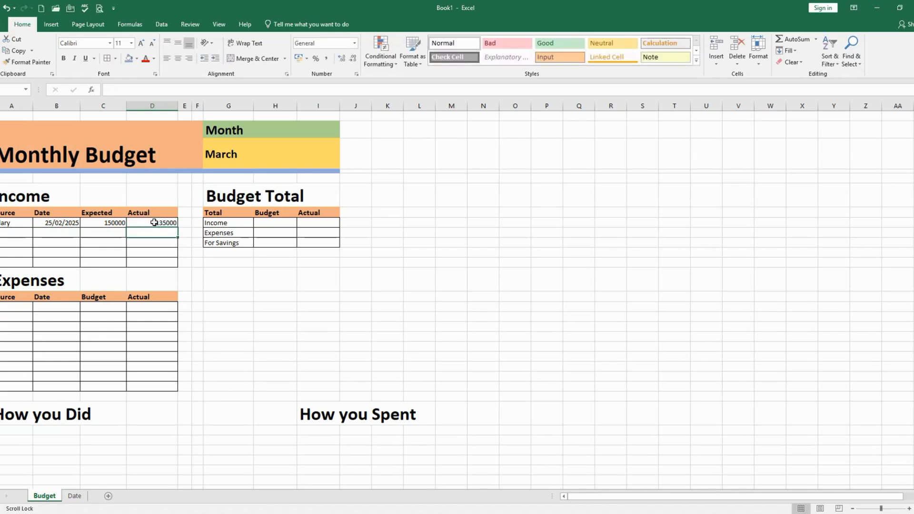
Apply the Comma Style number format to the Expected and Actual cells of all five Income rows
{"action": "left_click", "coordinate": [108, 226]}
{"action": "left_click_drag", "start_coordinate": [108, 226], "coordinate": [145, 259]}
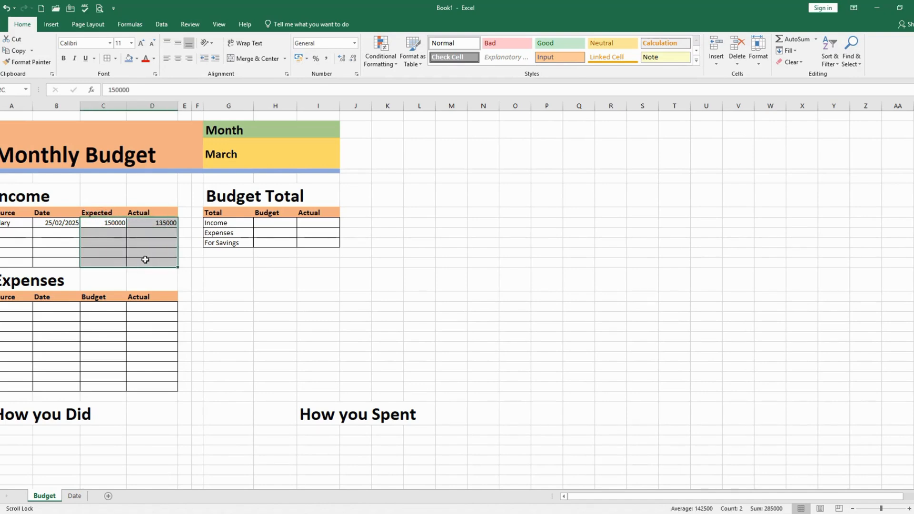
{"action": "left_click", "coordinate": [327, 60]}
{"action": "left_click", "coordinate": [118, 251]}
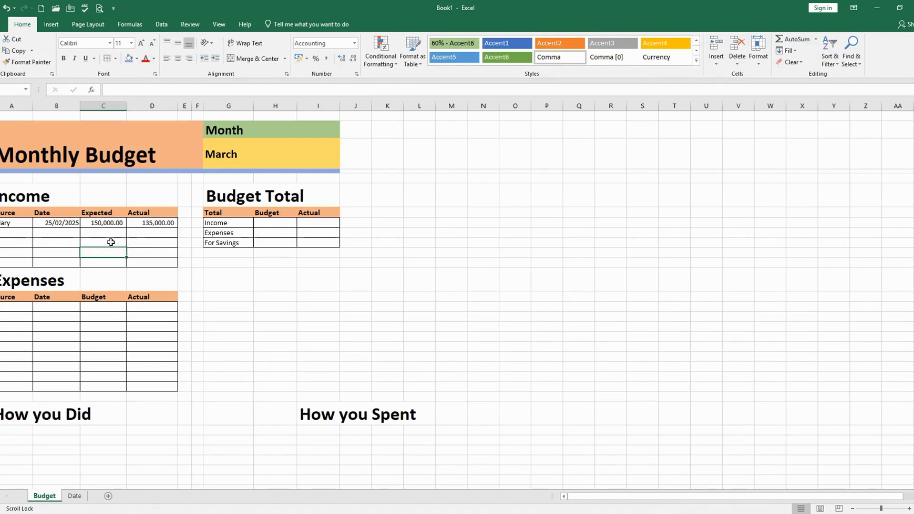
Enter Part Time as the second Income source with the date 27-2-2025
{"action": "left_click", "coordinate": [19, 234]}
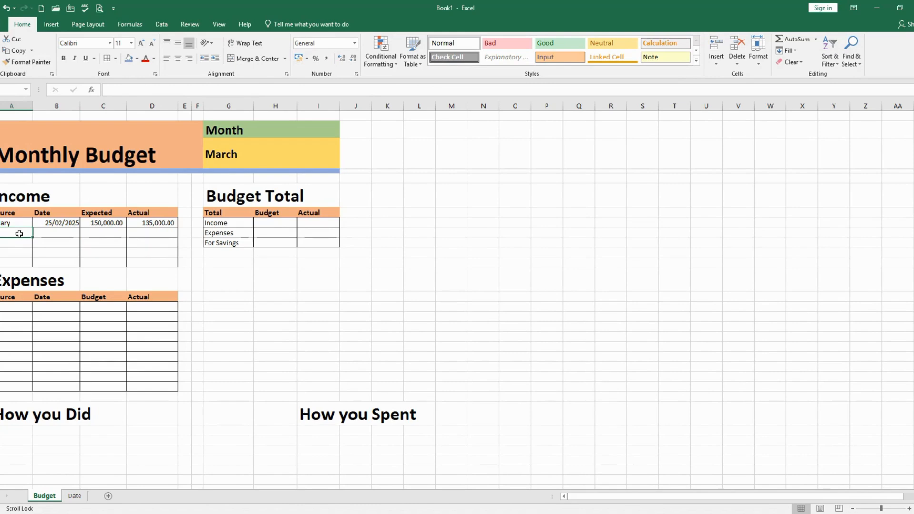
{"action": "type", "text": "Par"}
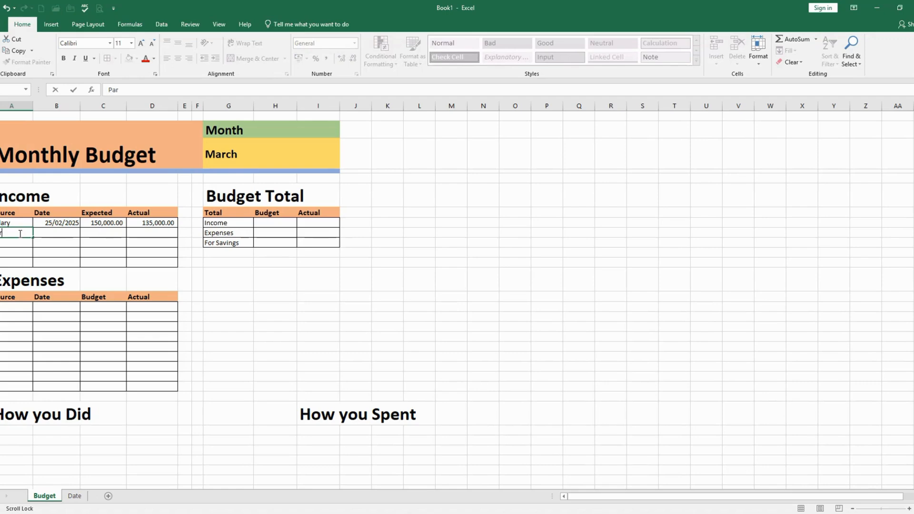
{"action": "type", "text": "t Time"}
{"action": "key", "text": "Tab"}
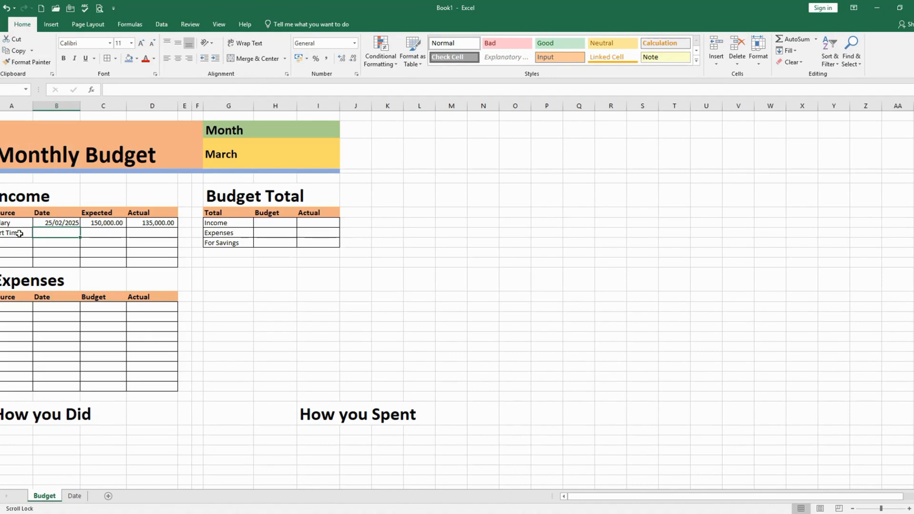
{"action": "type", "text": "2"}
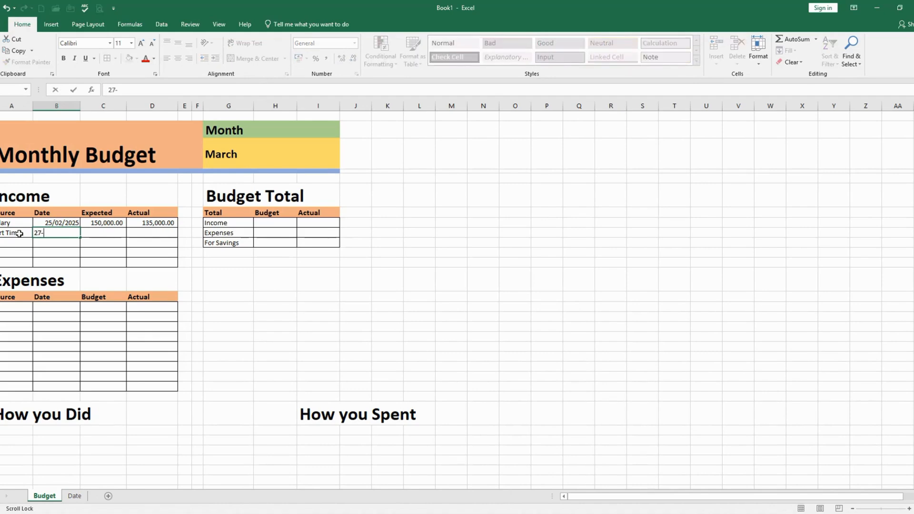
{"action": "type", "text": "7-2-2025"}
{"action": "key", "text": "Return"}
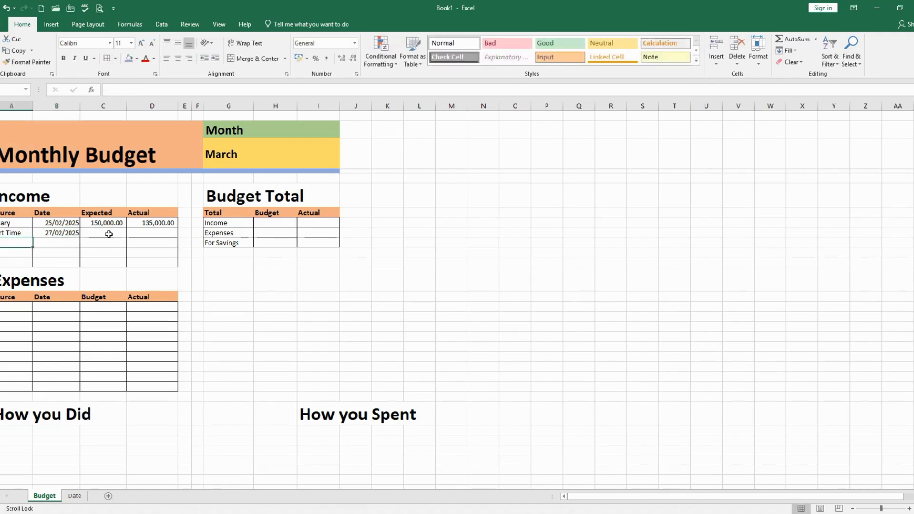
Enter 55,000 as the Expected amount and 35,500 as the Actual amount in the Part Time row
{"action": "left_click", "coordinate": [113, 231]}
{"action": "type", "text": "5"}
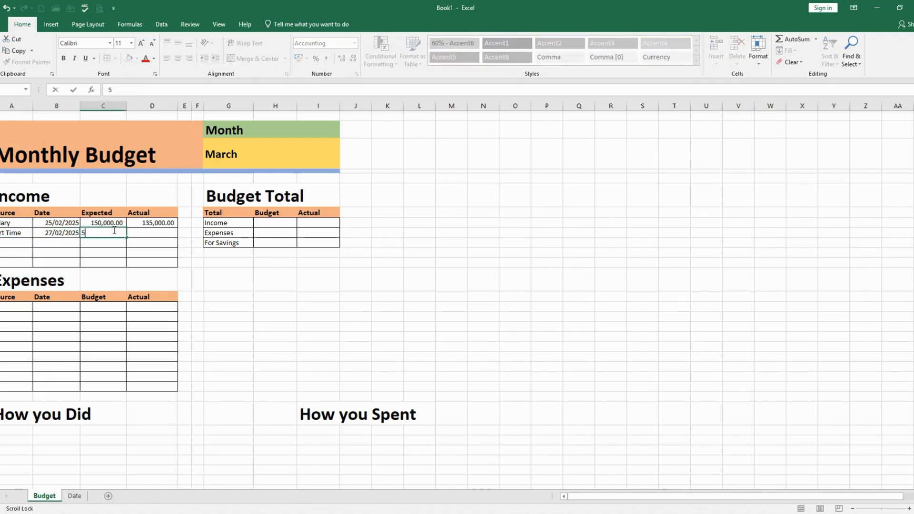
{"action": "type", "text": "5,000"}
{"action": "key", "text": "Tab"}
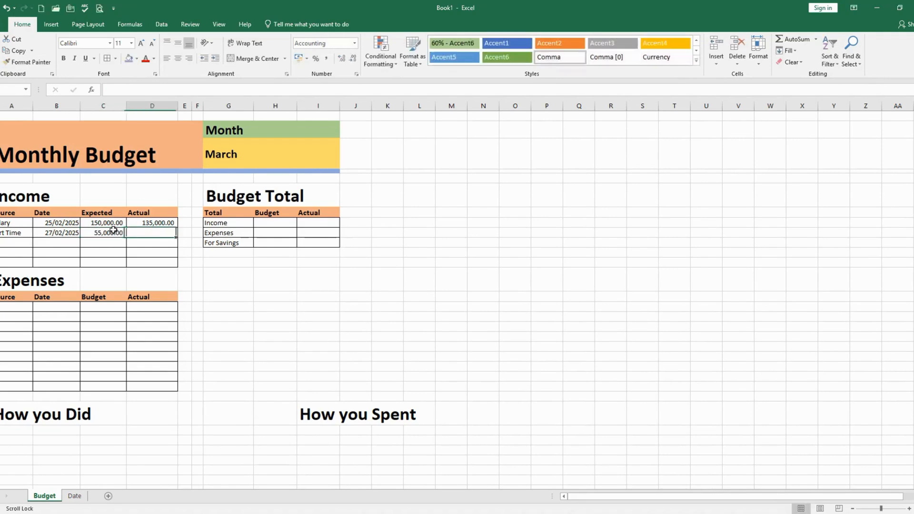
{"action": "type", "text": "35"}
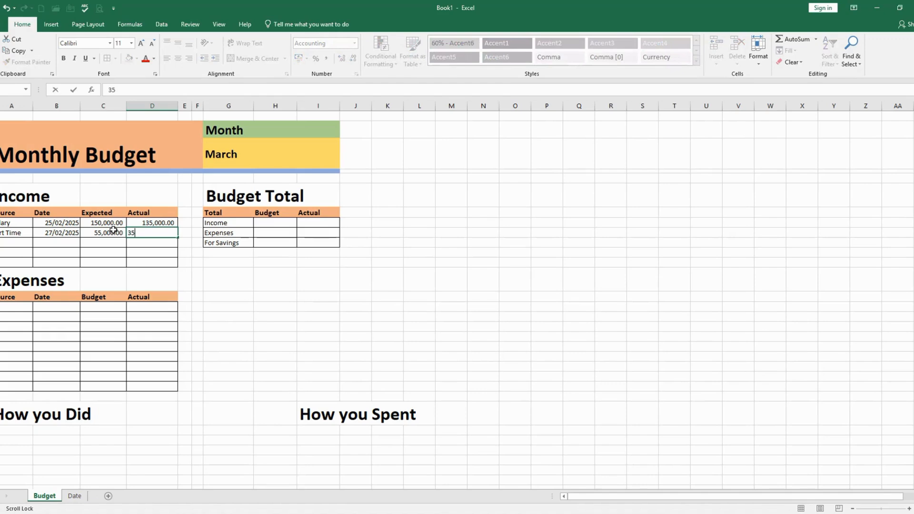
{"action": "type", "text": ",500"}
{"action": "key", "text": "Return"}
Enter Rent as the third Income source with the date 29-2-2025
{"action": "left_click", "coordinate": [4, 241]}
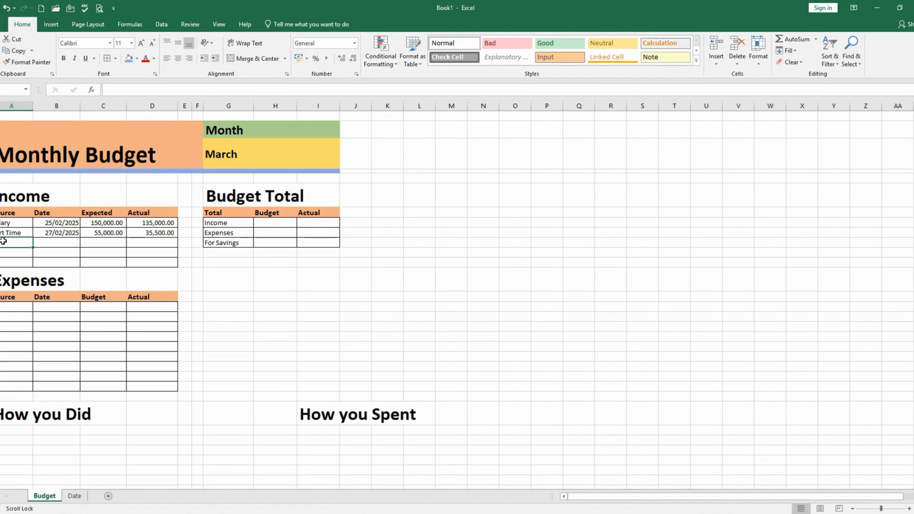
{"action": "type", "text": "Rent"}
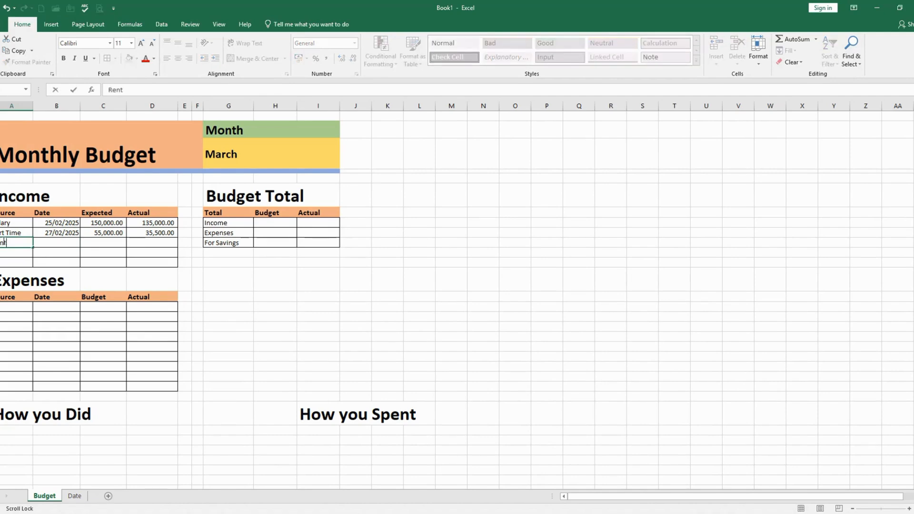
{"action": "key", "text": "Tab"}
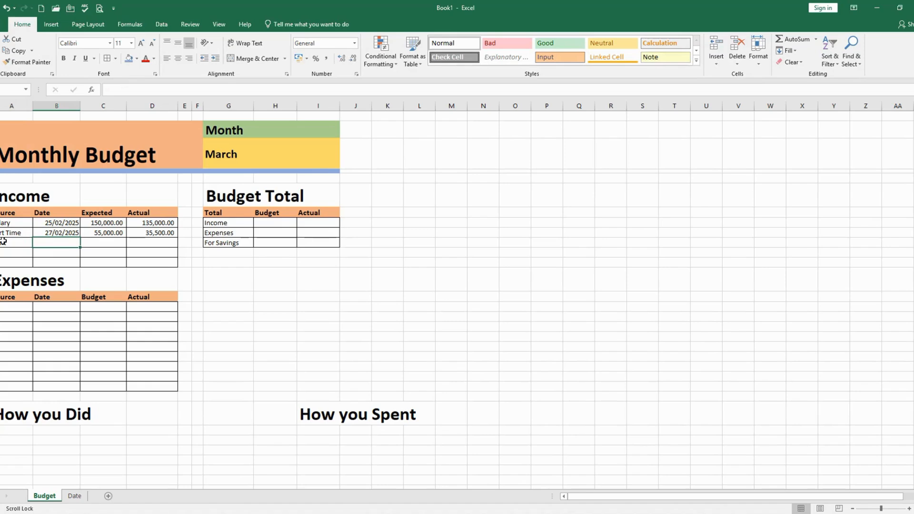
{"action": "type", "text": "2"}
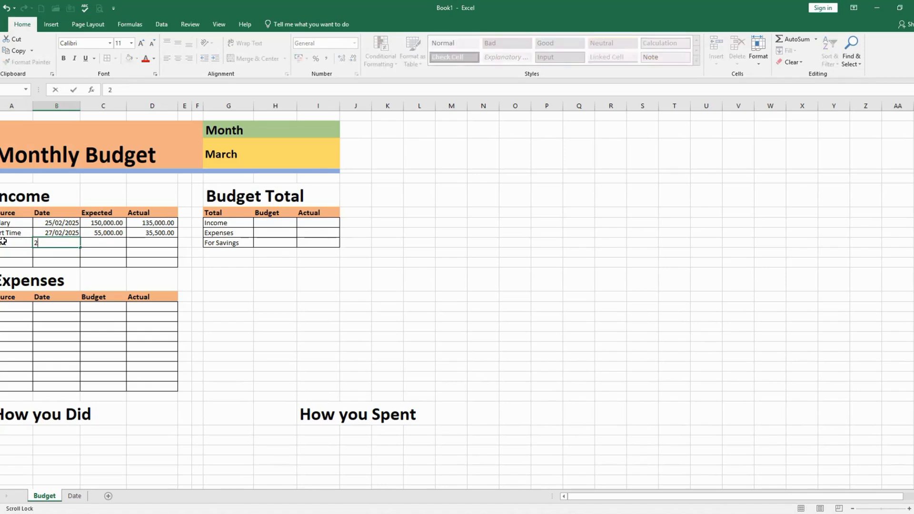
{"action": "type", "text": "9-2-2025"}
{"action": "key", "text": "Tab"}
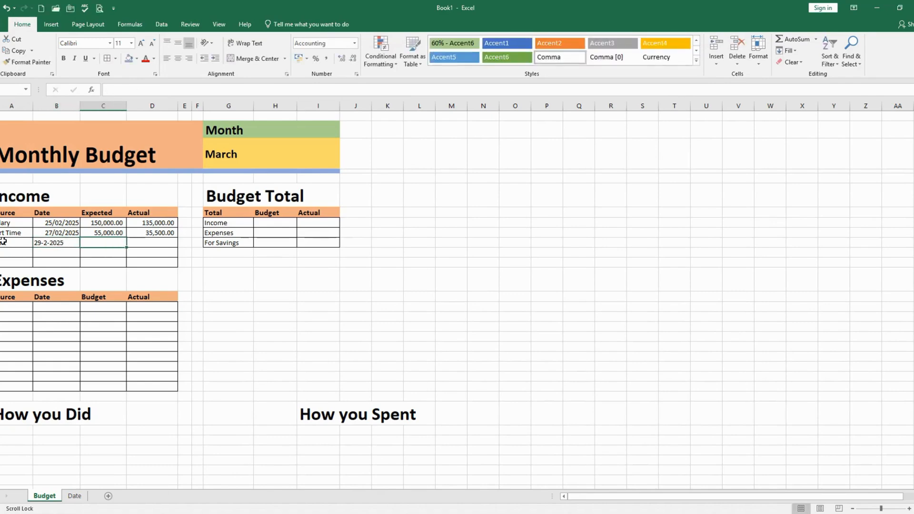
Enter 30000 as both the Expected and the Actual amount in the Rent row
{"action": "type", "text": "30,000"}
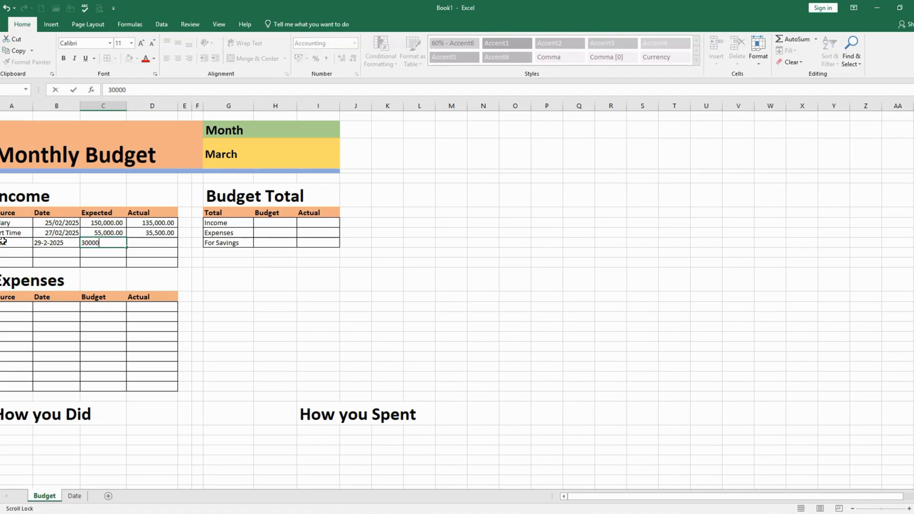
{"action": "key", "text": "Tab"}
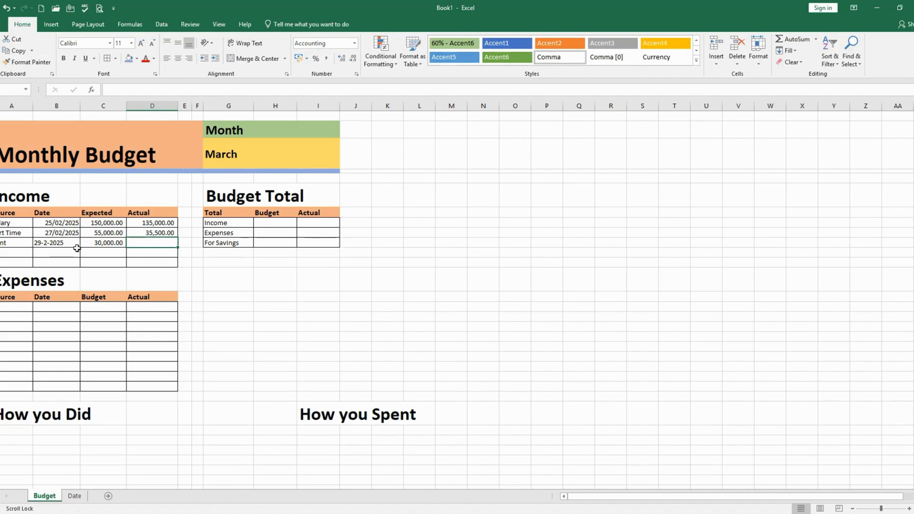
{"action": "type", "text": "30000"}
{"action": "key", "text": "Return"}
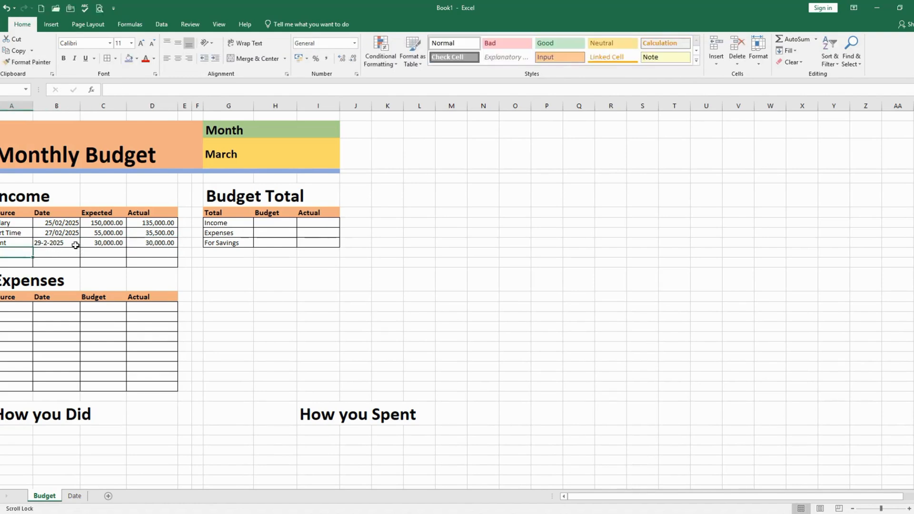
Re-enter the date in the Rent row as 29-02-2025
{"action": "left_click", "coordinate": [57, 243]}
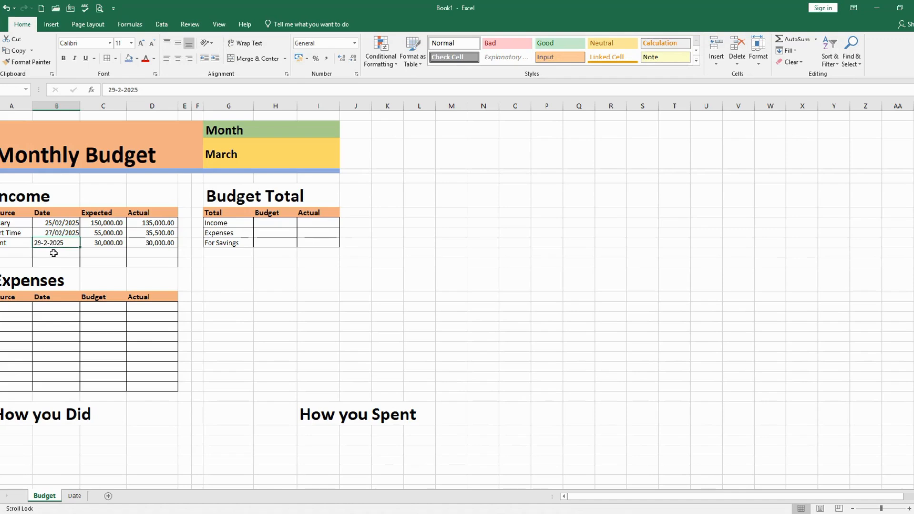
{"action": "double_click", "coordinate": [51, 247]}
{"action": "left_click_drag", "start_coordinate": [65, 246], "coordinate": [24, 239]}
{"action": "type", "text": "29-"}
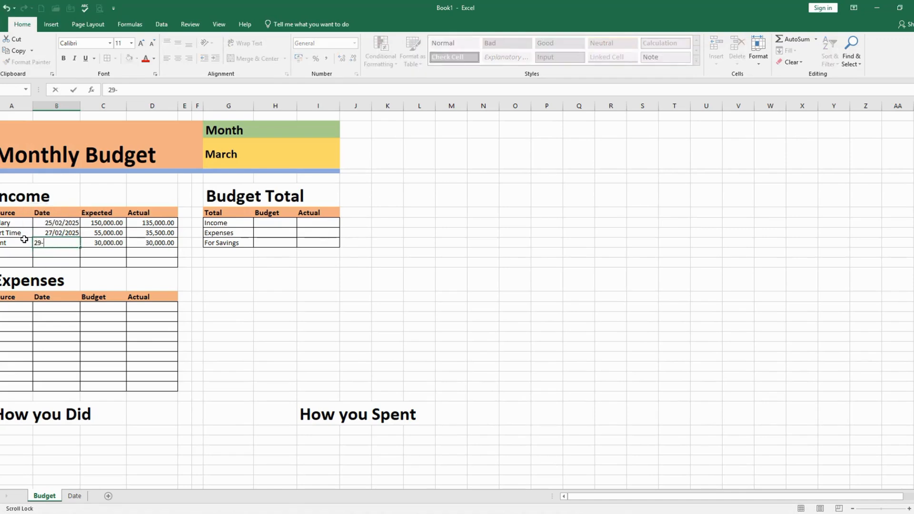
{"action": "type", "text": "02-2025"}
{"action": "key", "text": "Return"}
Copy the cell formatting of the Part Time date onto the Rent date with Format Painter
{"action": "left_click", "coordinate": [63, 243]}
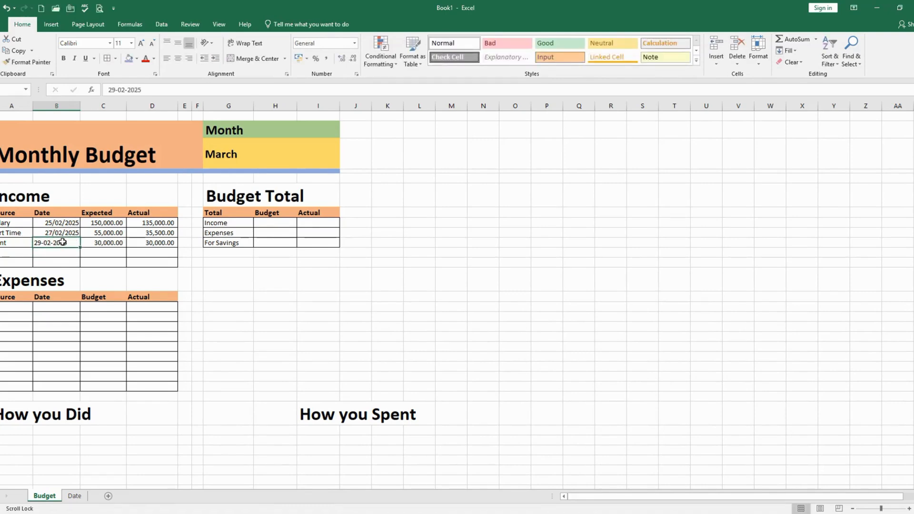
{"action": "left_click", "coordinate": [65, 233]}
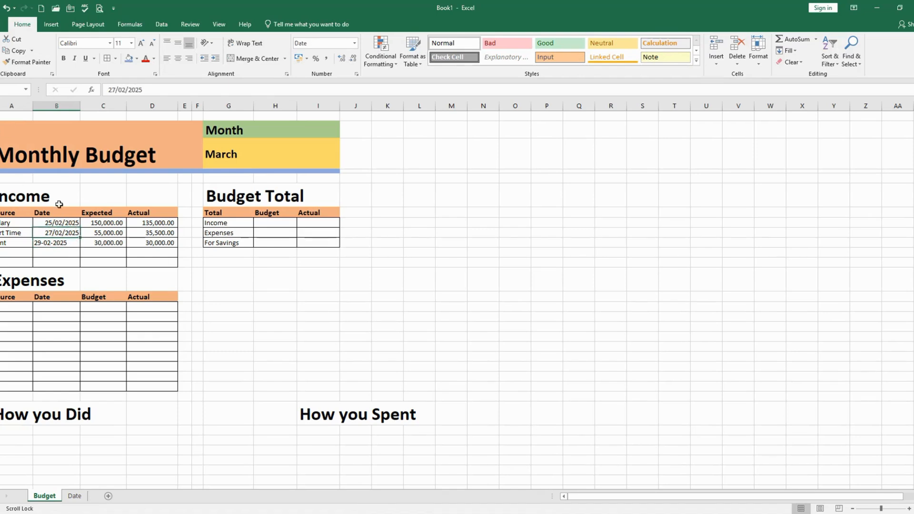
{"action": "left_click", "coordinate": [29, 62]}
{"action": "left_click", "coordinate": [64, 242]}
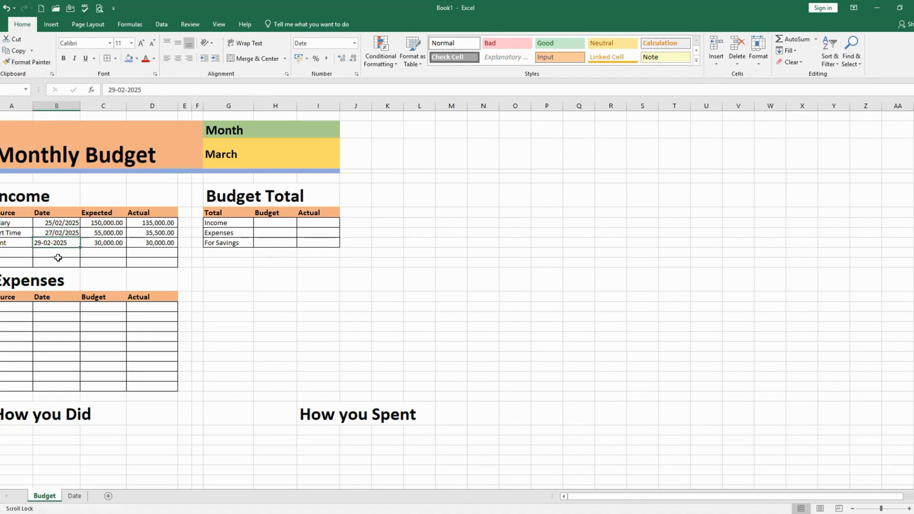
{"action": "left_click", "coordinate": [58, 261]}
{"action": "left_click", "coordinate": [59, 241]}
{"action": "left_click", "coordinate": [68, 252]}
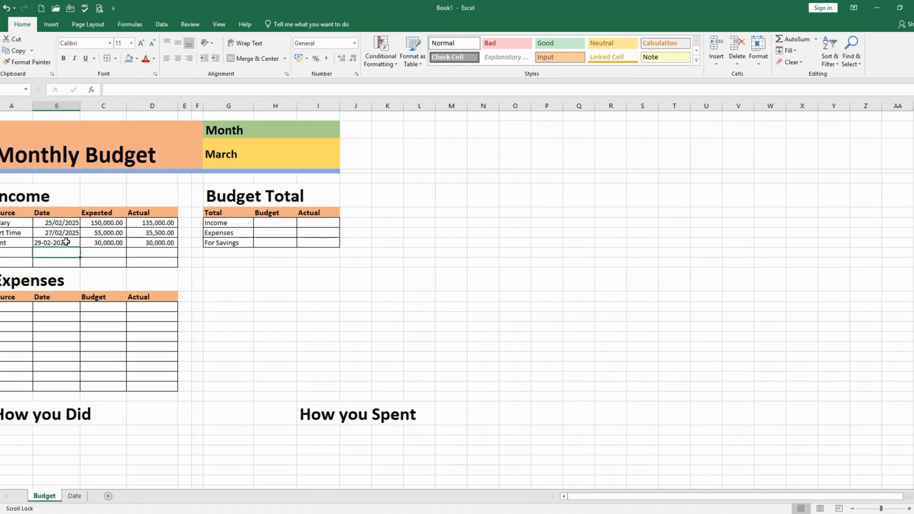
Change the date in the Rent row of the Income table to 28-02-2025
{"action": "left_click", "coordinate": [66, 242]}
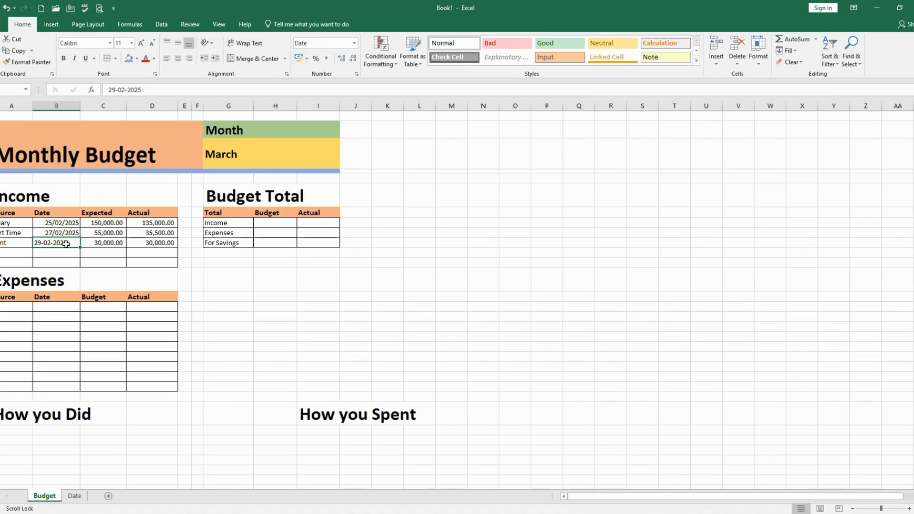
{"action": "double_click", "coordinate": [39, 242]}
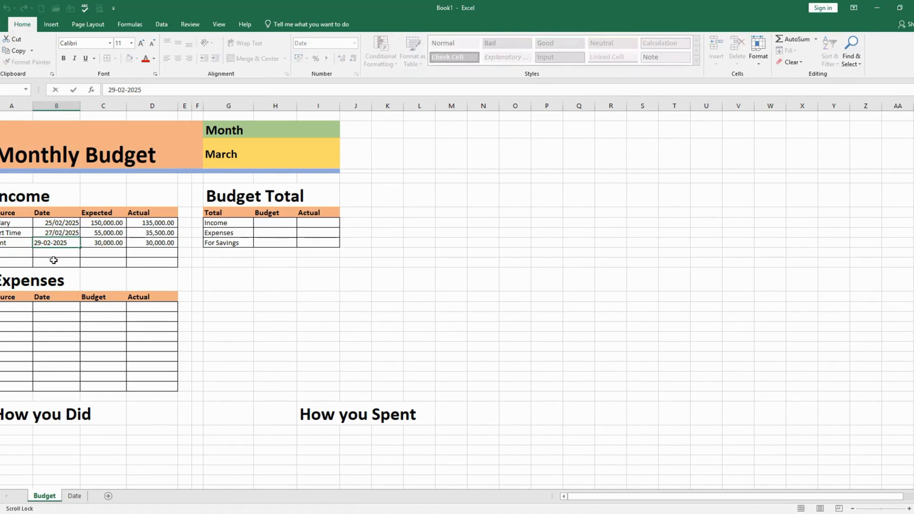
{"action": "key", "text": "BackSpace"}
{"action": "type", "text": "8"}
{"action": "key", "text": "Return"}
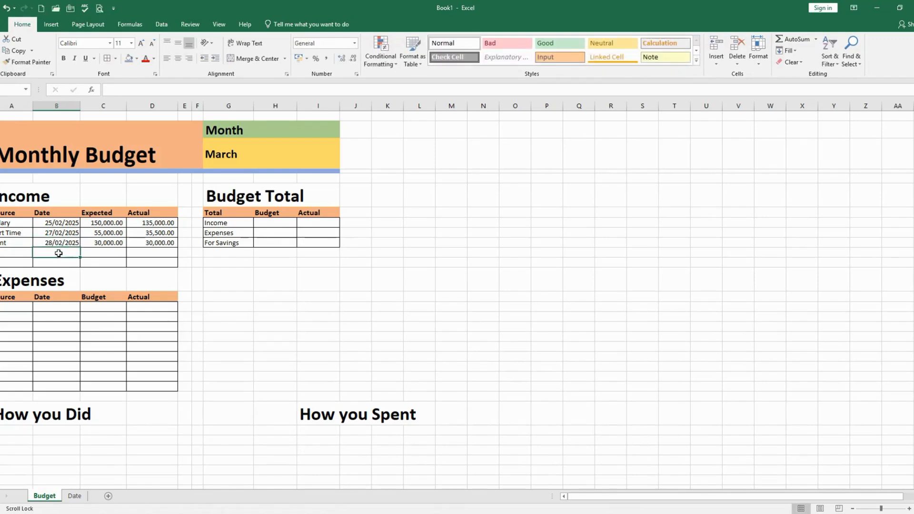
{"action": "left_click", "coordinate": [85, 262]}
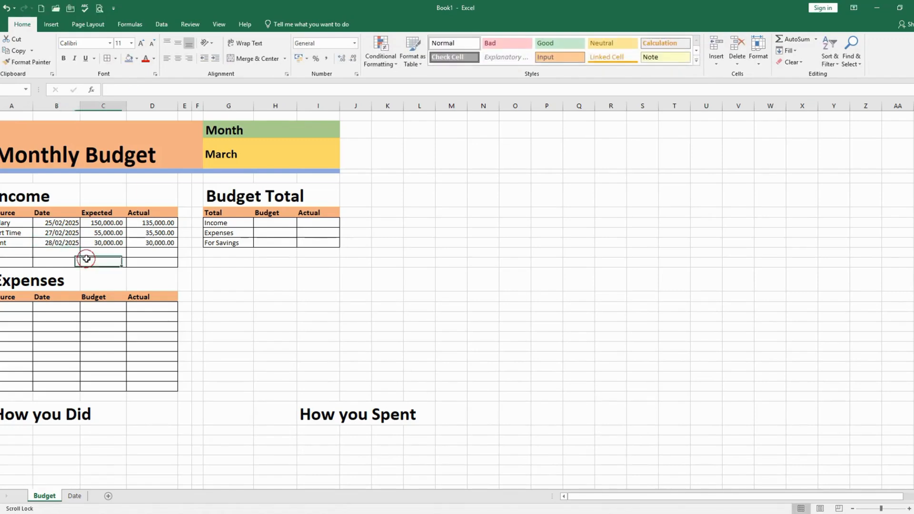
{"action": "left_click", "coordinate": [50, 242]}
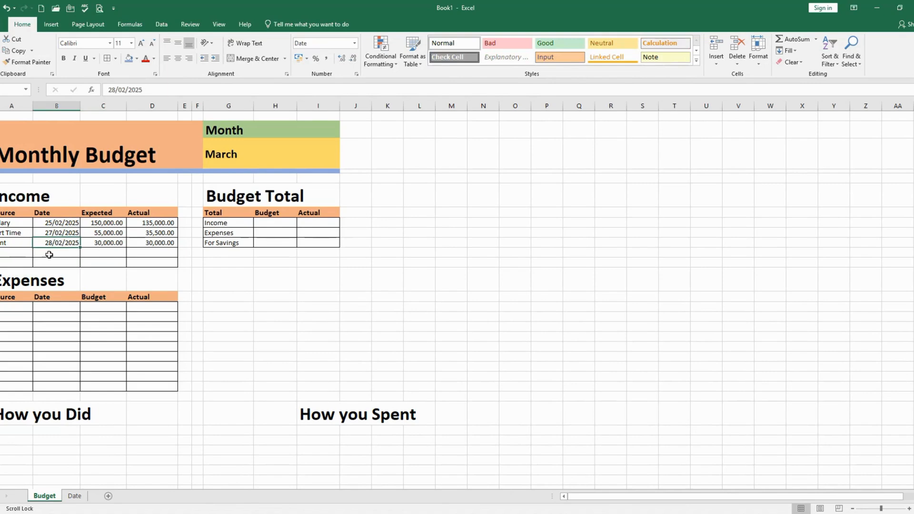
{"action": "left_click", "coordinate": [88, 253]}
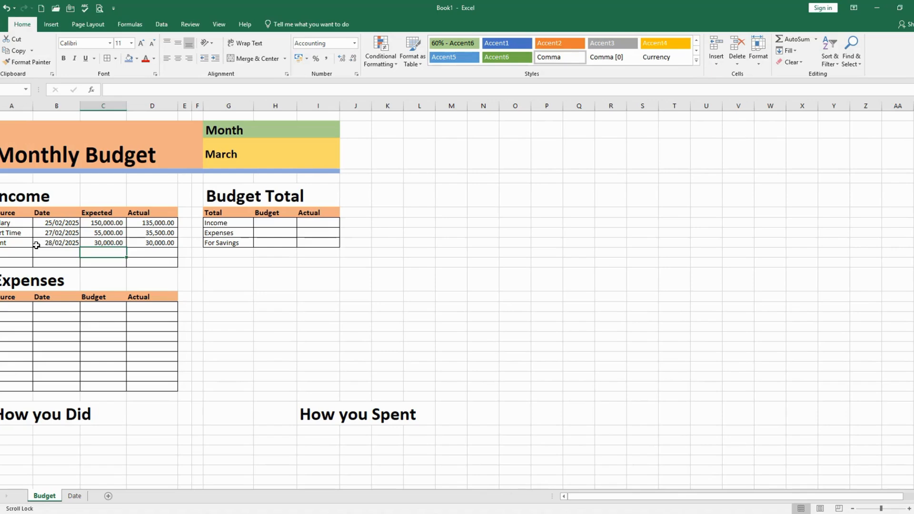
{"action": "left_click", "coordinate": [55, 244]}
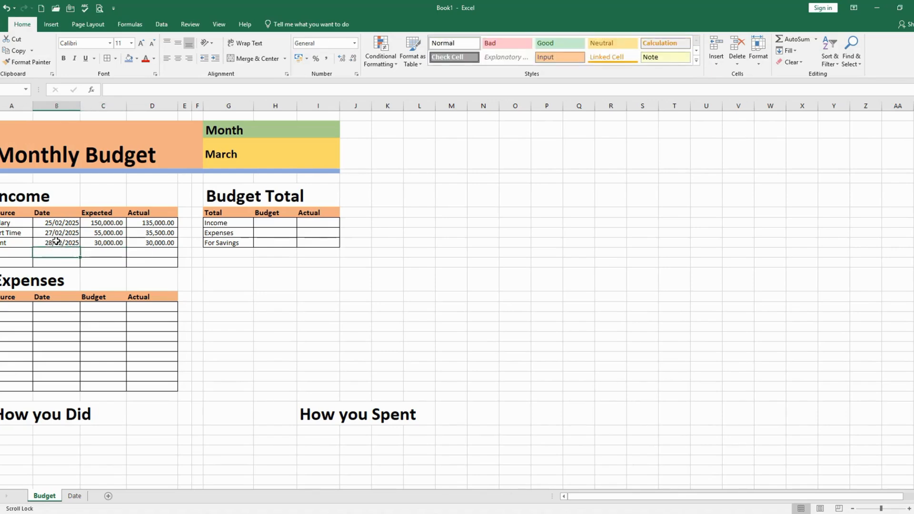
{"action": "left_click", "coordinate": [109, 254]}
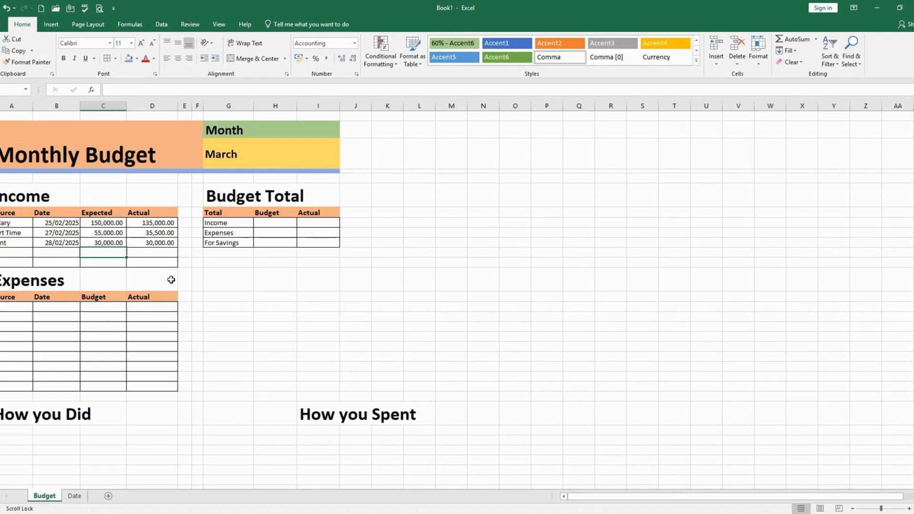
Enter Groceries as the first Expenses source with the date 1-3-2025
{"action": "left_click", "coordinate": [9, 309]}
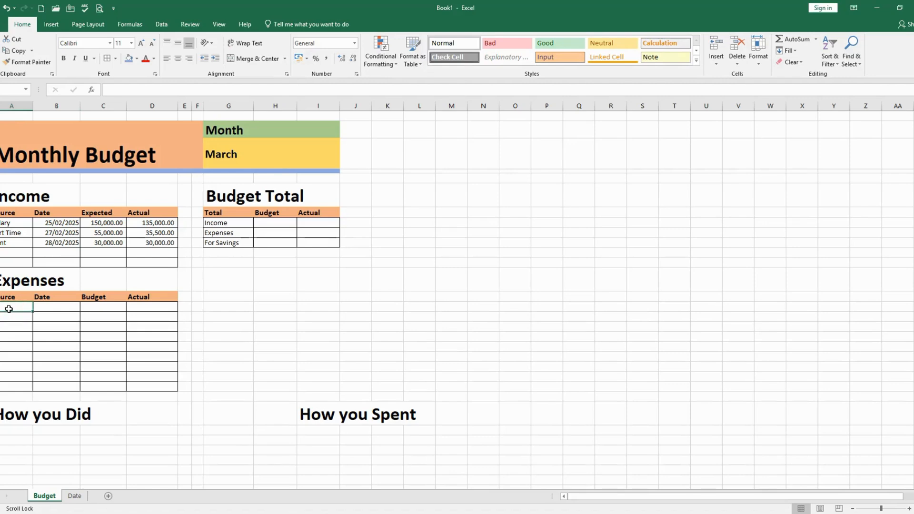
{"action": "type", "text": "G"}
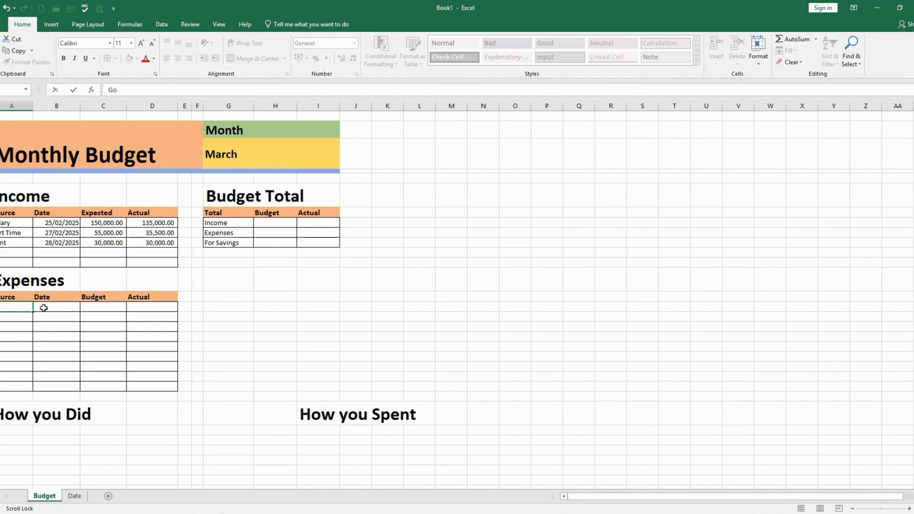
{"action": "type", "text": "roceries"}
{"action": "left_click", "coordinate": [43, 308]}
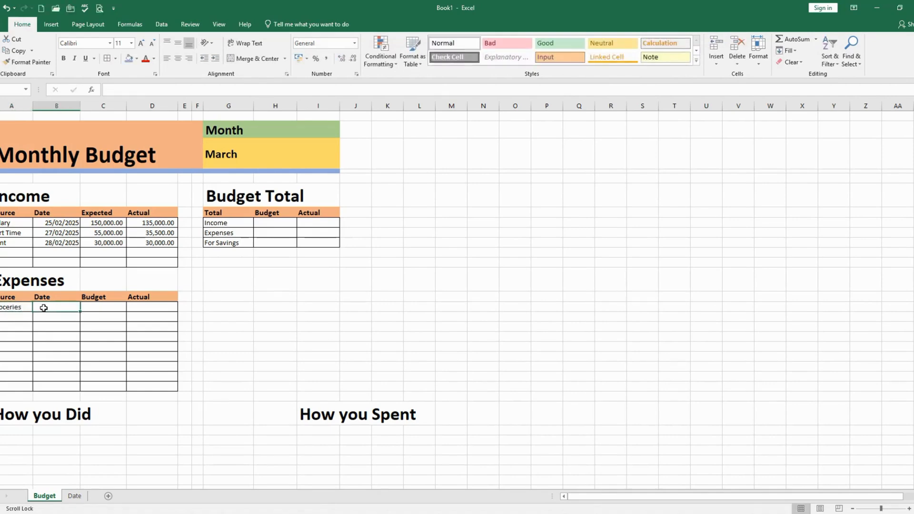
{"action": "type", "text": "3"}
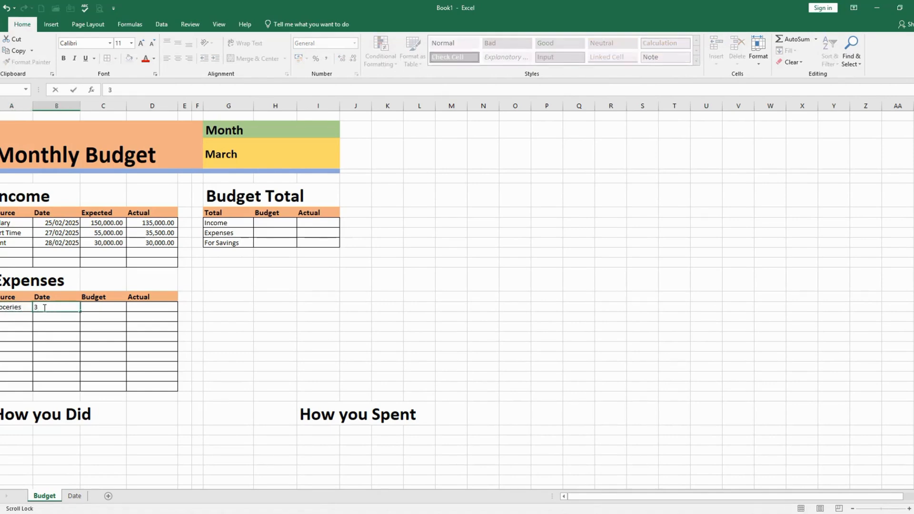
{"action": "key", "text": "BackSpace"}
{"action": "type", "text": "1-3-2025"}
{"action": "key", "text": "Tab"}
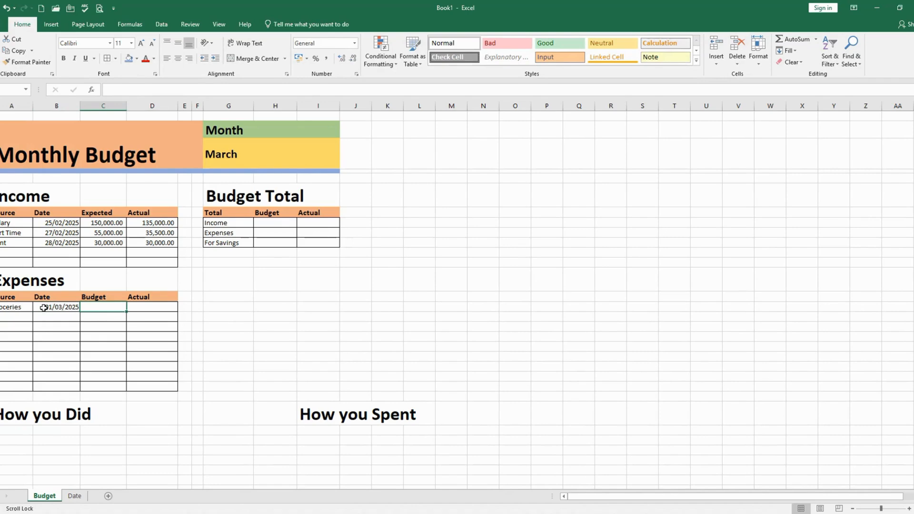
Enter 45000 as the Budget and 42000 as the Actual amount in the Groceries row
{"action": "type", "text": "450000"}
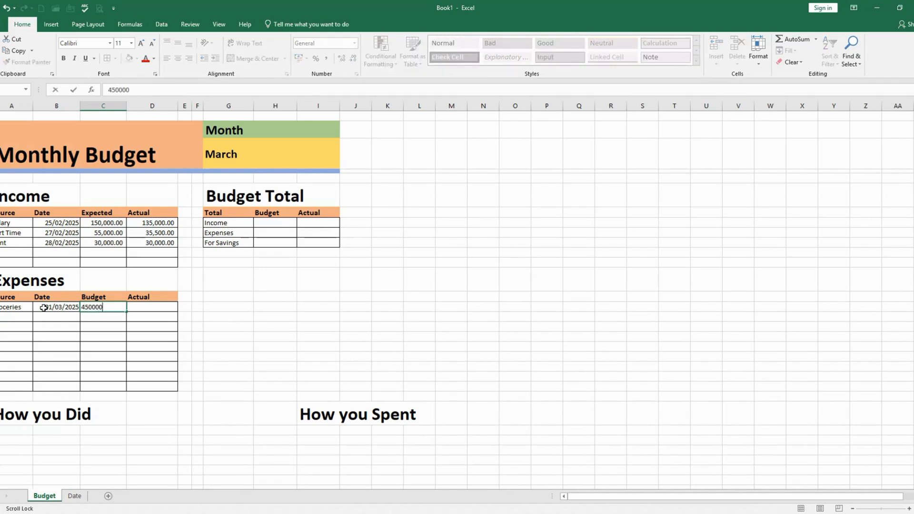
{"action": "key", "text": "Tab"}
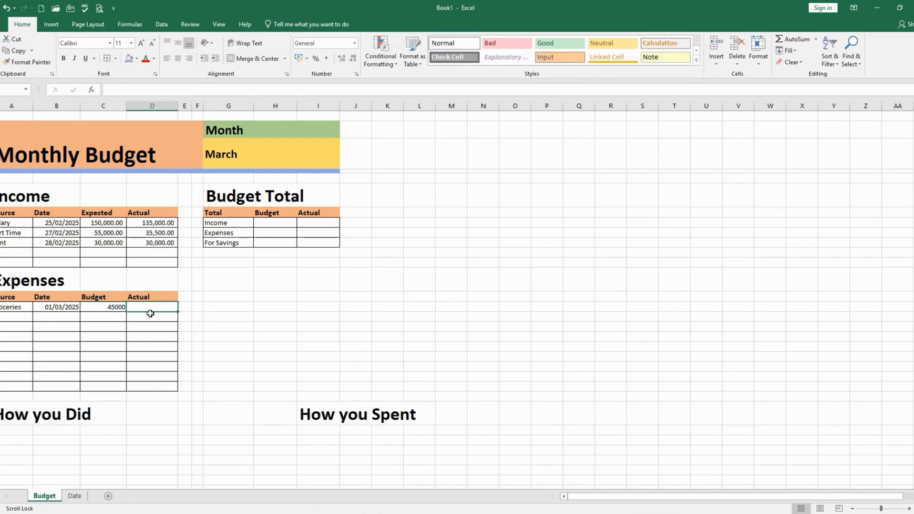
{"action": "type", "text": "42"}
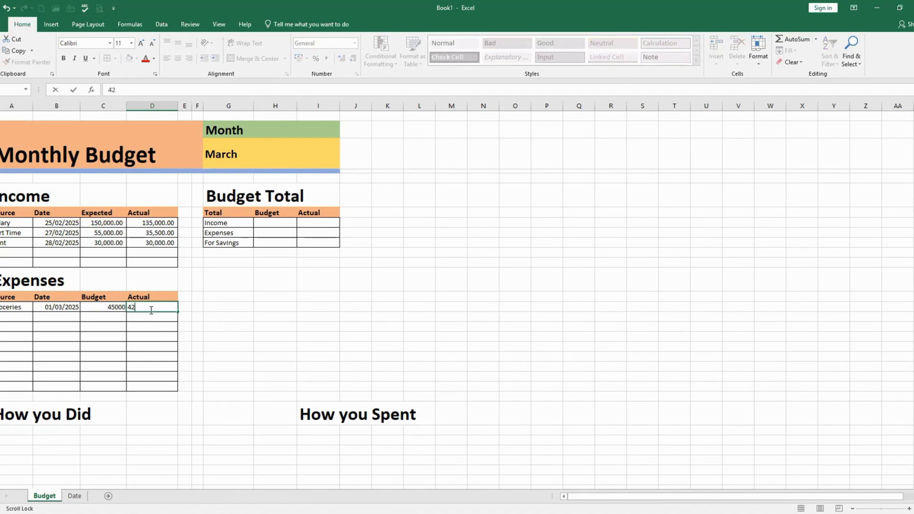
{"action": "type", "text": "000"}
{"action": "key", "text": "Return"}
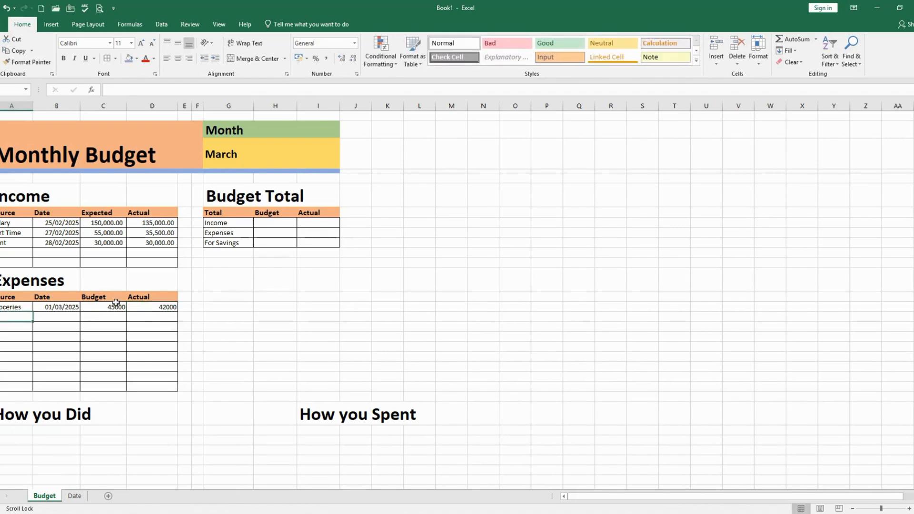
Apply the Comma number style to all Budget and Actual cells of the Expenses table
{"action": "left_click_drag", "start_coordinate": [115, 305], "coordinate": [158, 383]}
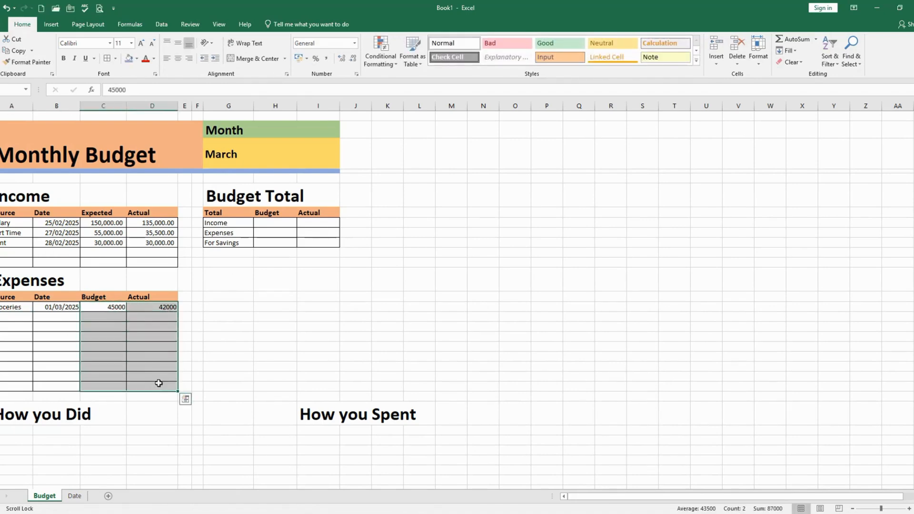
{"action": "left_click", "coordinate": [326, 58]}
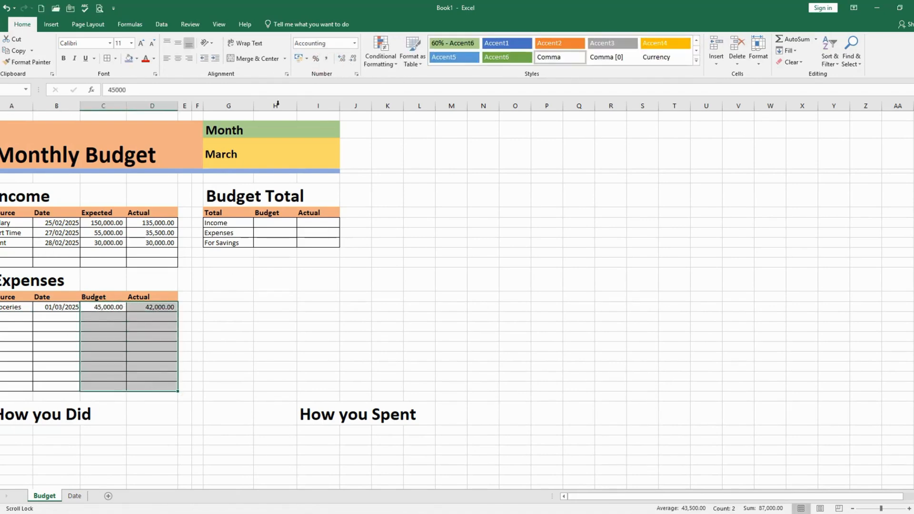
{"action": "left_click", "coordinate": [55, 313]}
Enter Phone as the second Expenses source with the date 1-3-2025
{"action": "left_click", "coordinate": [10, 318]}
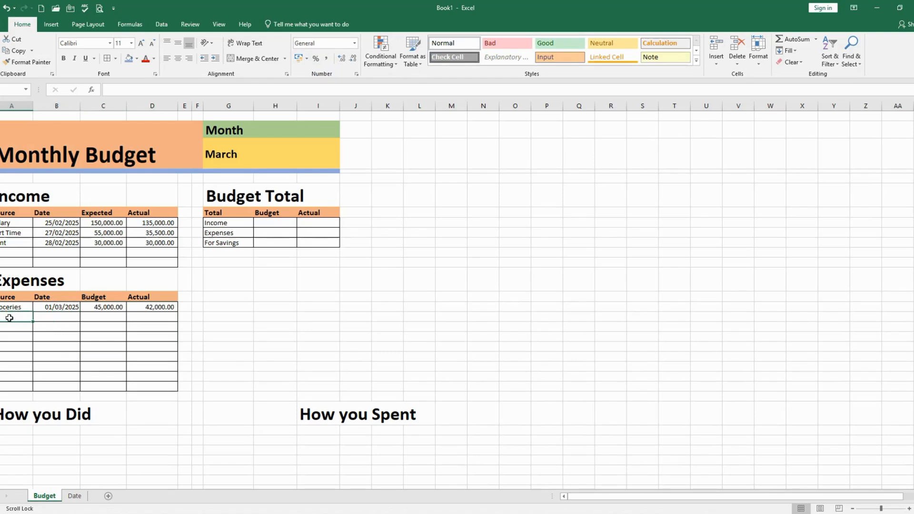
{"action": "type", "text": "Phone"}
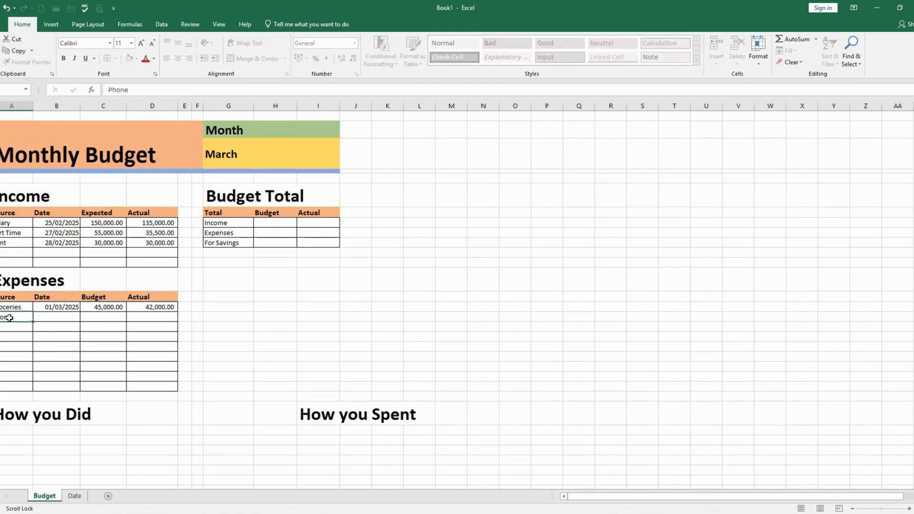
{"action": "key", "text": "Tab"}
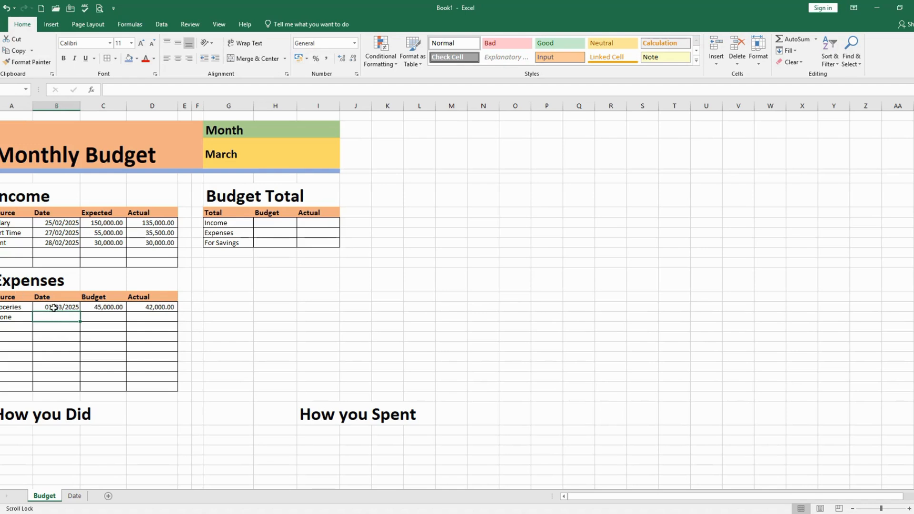
{"action": "type", "text": "1-3-"}
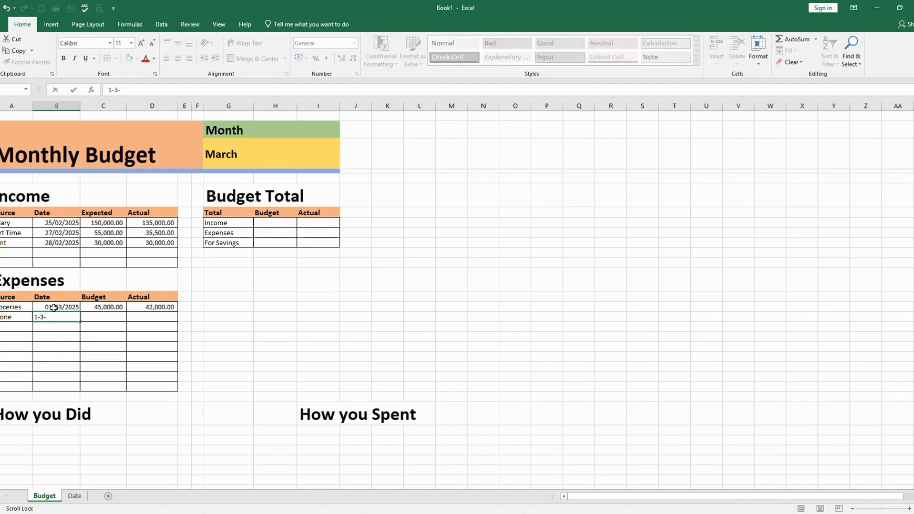
{"action": "type", "text": "2025"}
{"action": "key", "text": "Tab"}
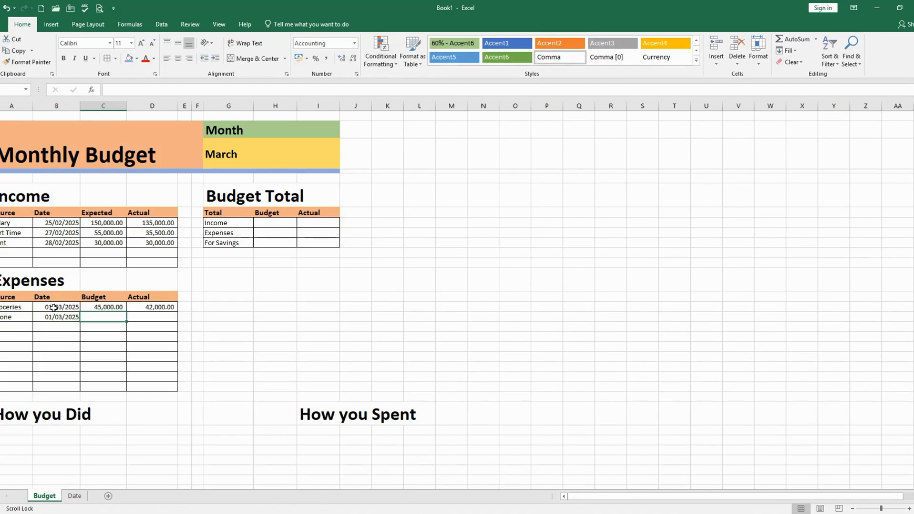
Enter 25000 as both the Budget and the Actual amount in the Phone row
{"action": "type", "text": "2500"}
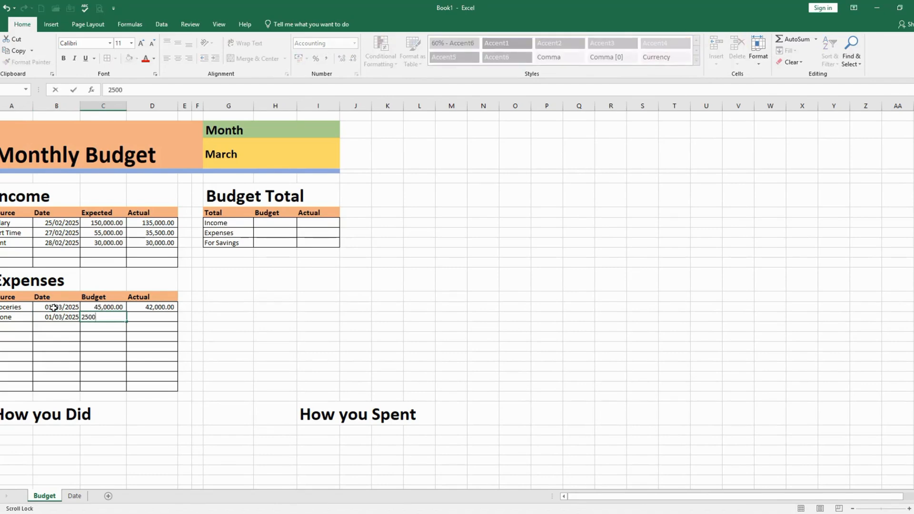
{"action": "type", "text": "0"}
{"action": "key", "text": "Tab"}
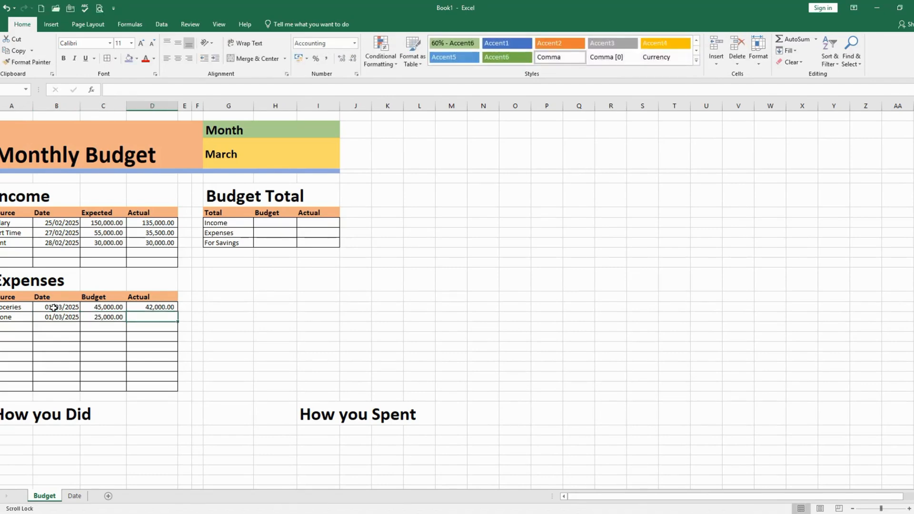
{"action": "type", "text": "25000"}
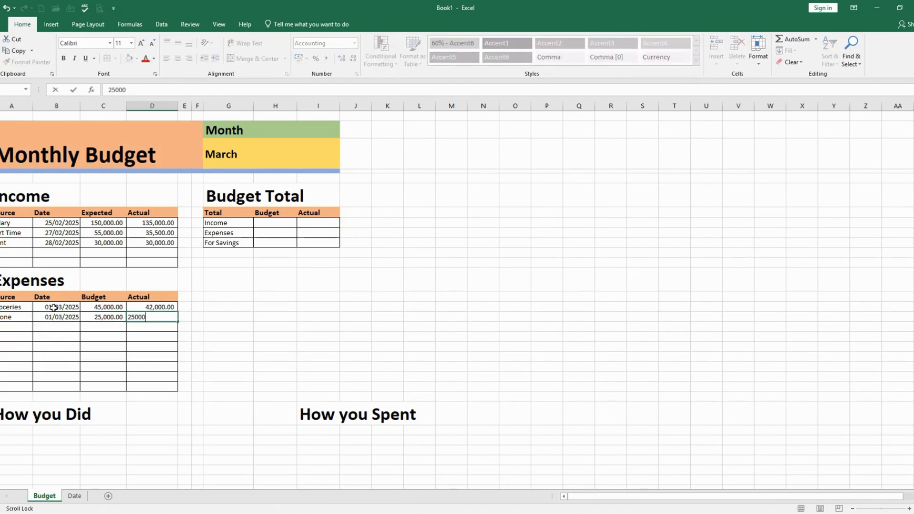
{"action": "key", "text": "Return"}
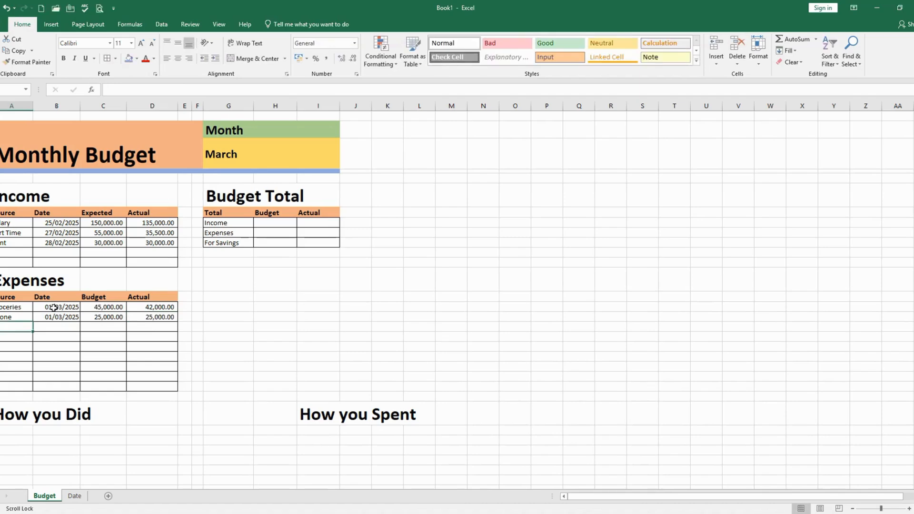
Enter Internet as the third Expenses source with the date 1-3-2025
{"action": "type", "text": "Internet"}
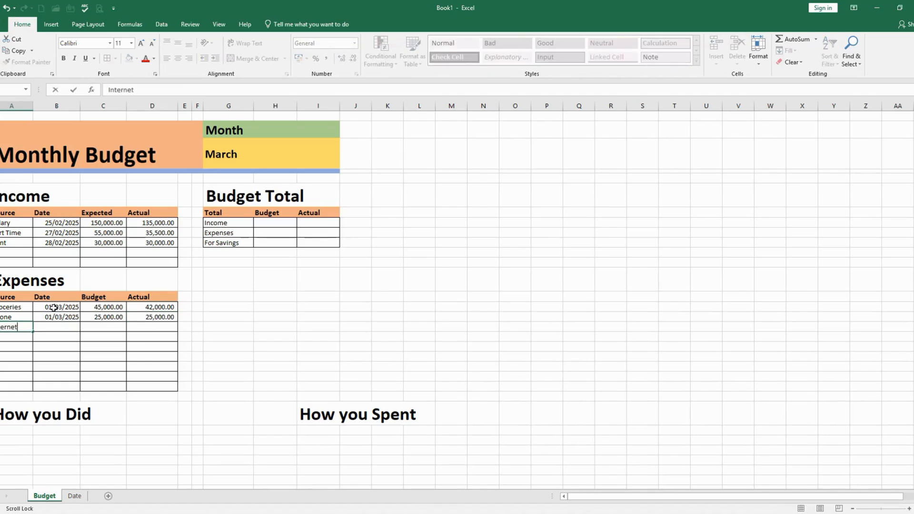
{"action": "key", "text": "Tab"}
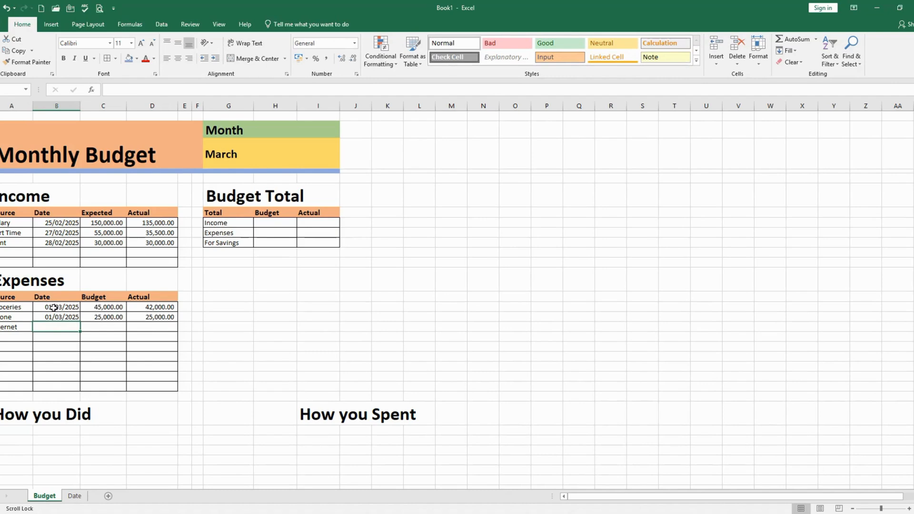
{"action": "type", "text": "1"}
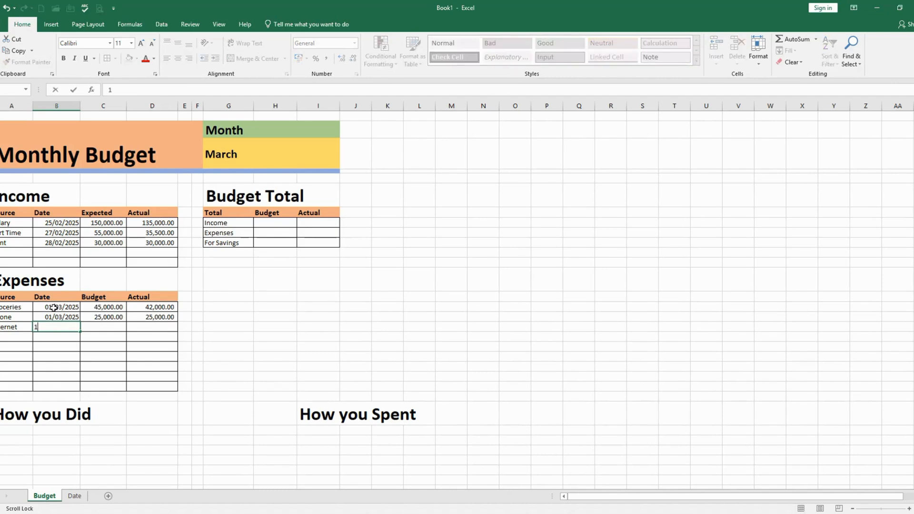
{"action": "type", "text": "-3-2025"}
{"action": "key", "text": "Tab"}
Enter 3000 as the Budget and 3500 as the Actual amount in the Internet row
{"action": "type", "text": "3000"}
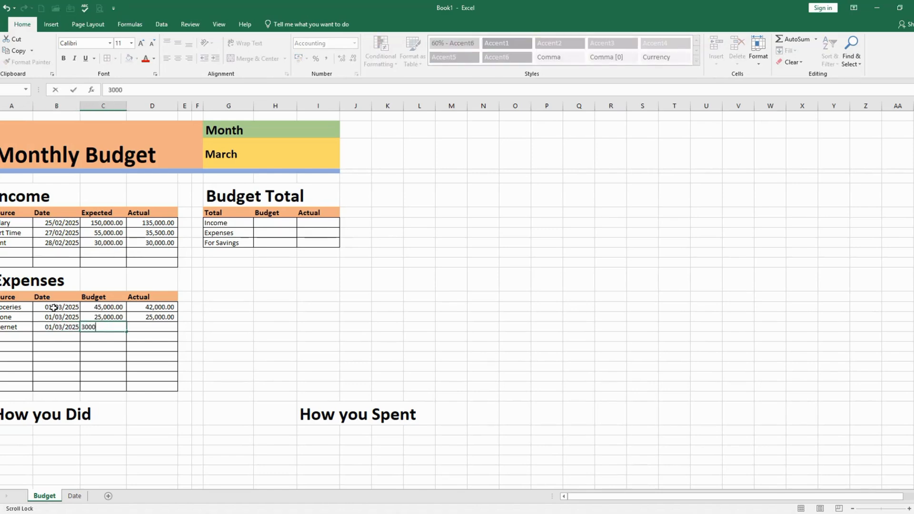
{"action": "key", "text": "Tab"}
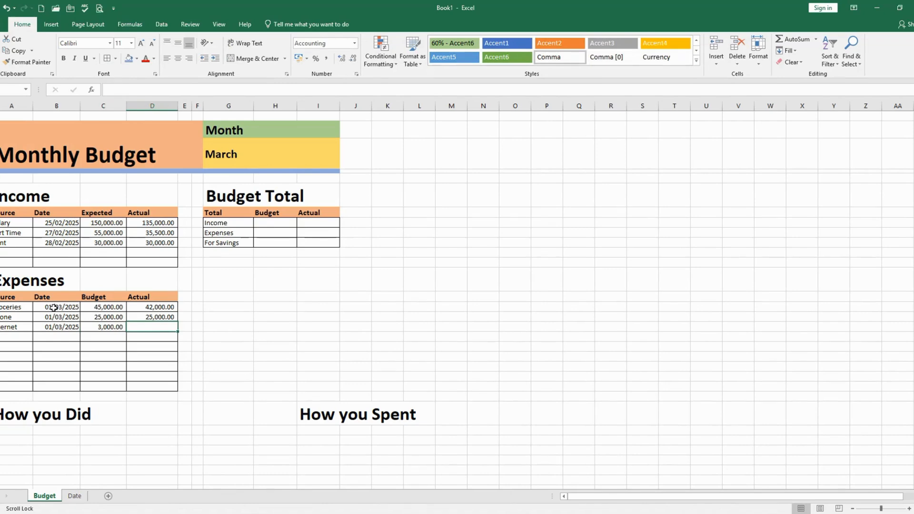
{"action": "type", "text": "3500"}
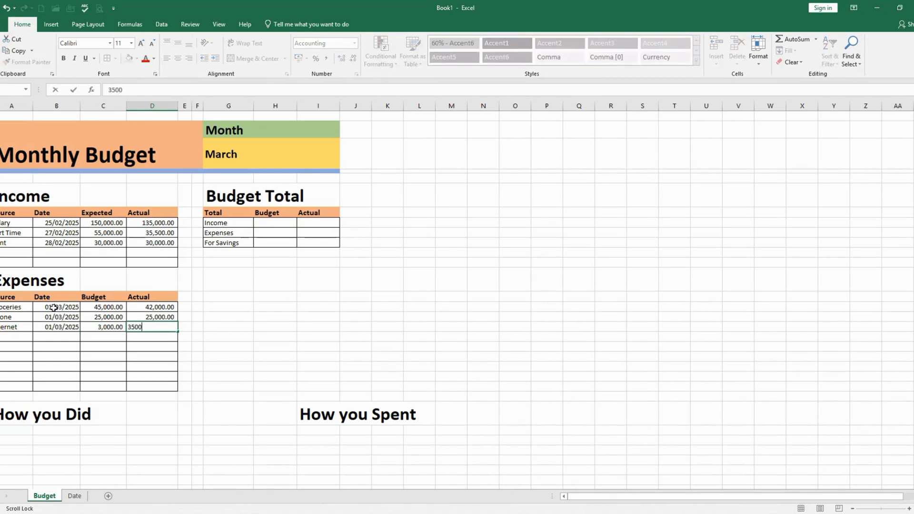
{"action": "key", "text": "Return"}
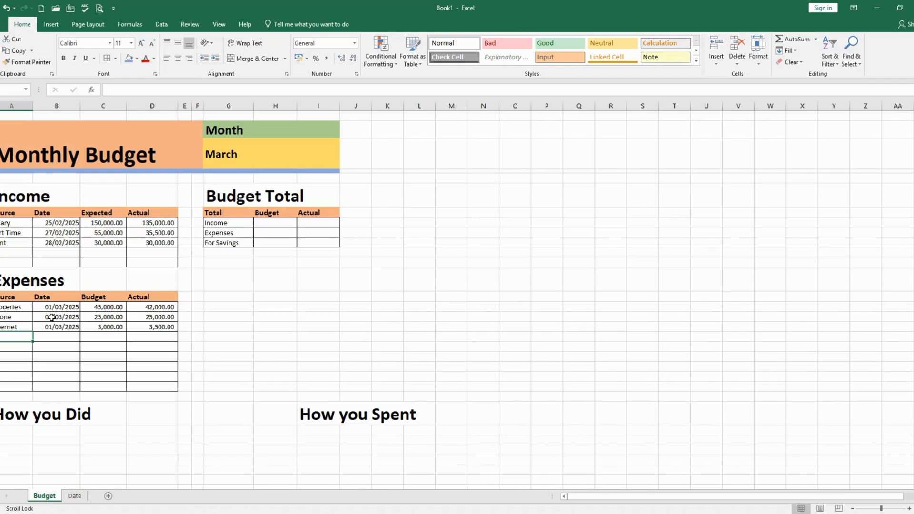
Enter Electricity as the fourth Expenses source with the date 1-3-2025
{"action": "type", "text": "Elect"}
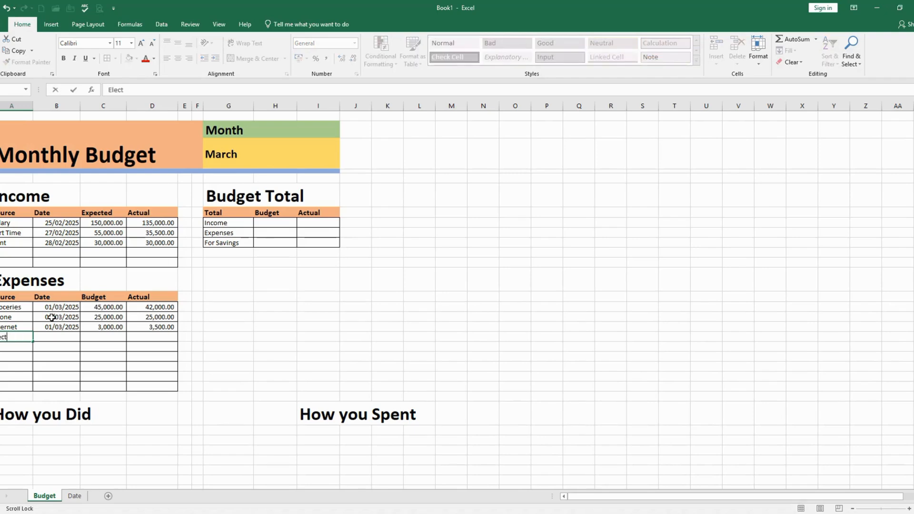
{"action": "type", "text": "ricity"}
{"action": "key", "text": "Tab"}
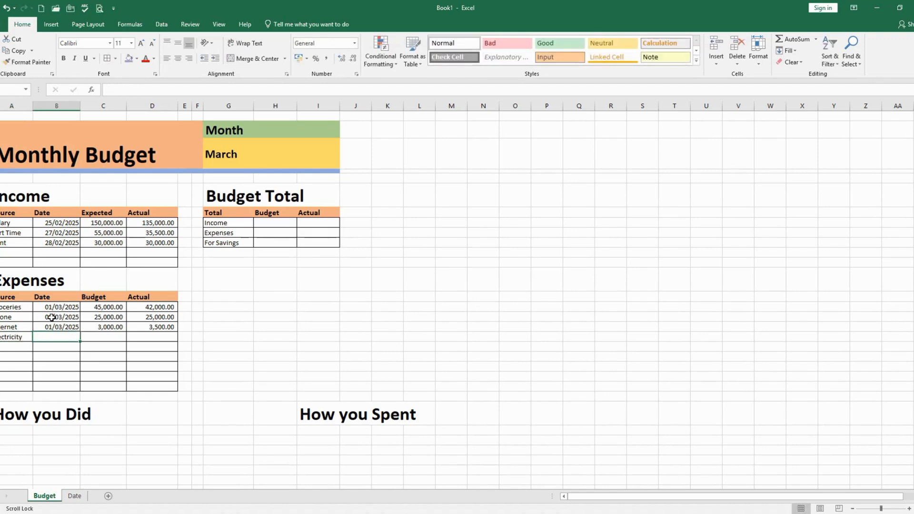
{"action": "type", "text": "1-3-2025"}
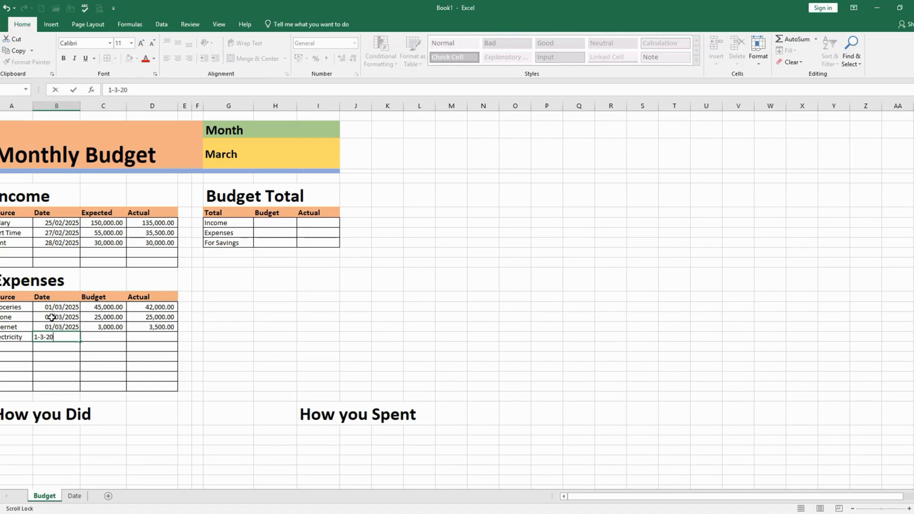
{"action": "key", "text": "Tab"}
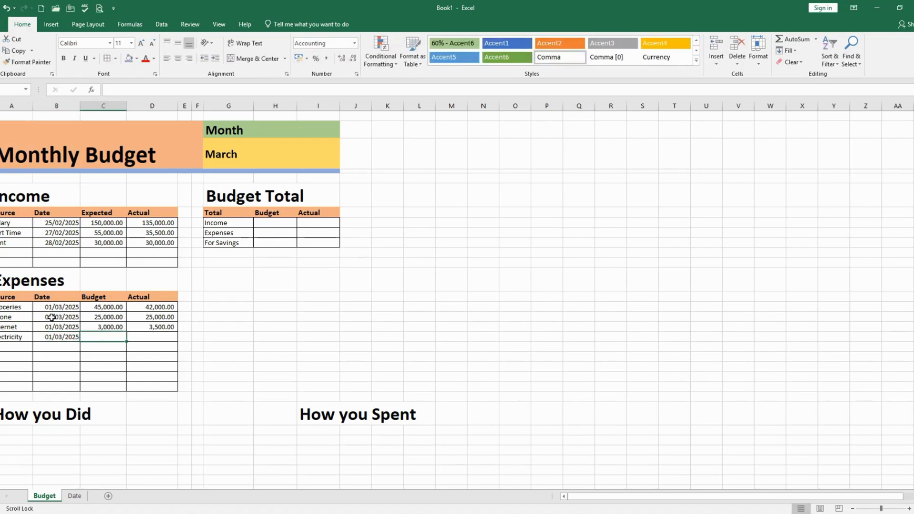
Enter 5000 as the Budget and 6000 as the Actual amount in the Electricity row
{"action": "type", "text": "5000"}
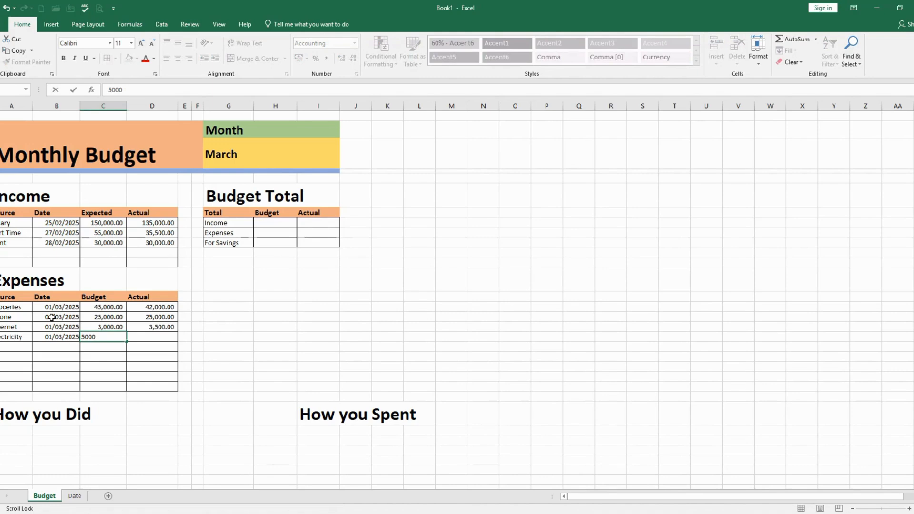
{"action": "key", "text": "Tab"}
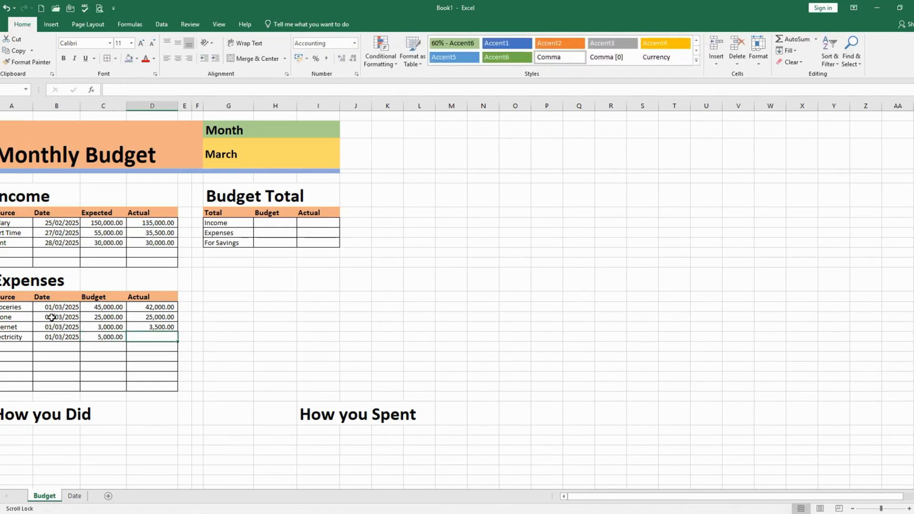
{"action": "type", "text": "6000"}
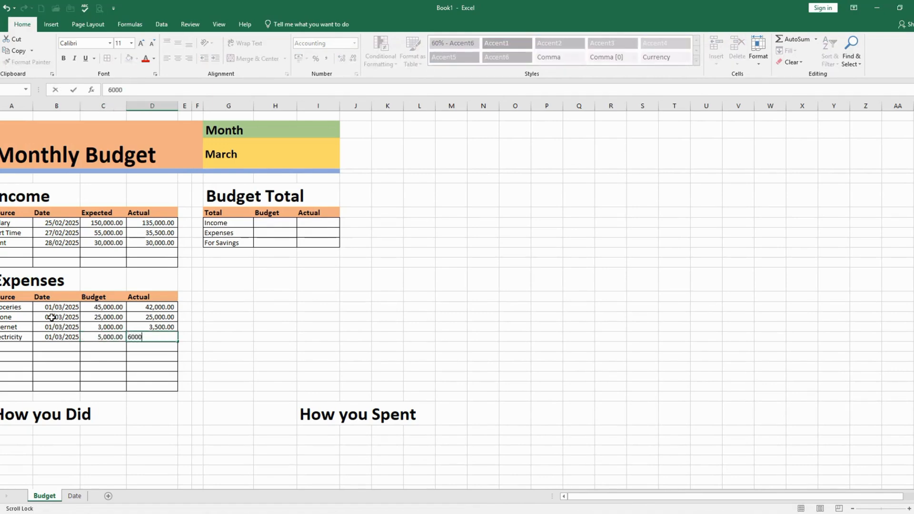
{"action": "key", "text": "Return"}
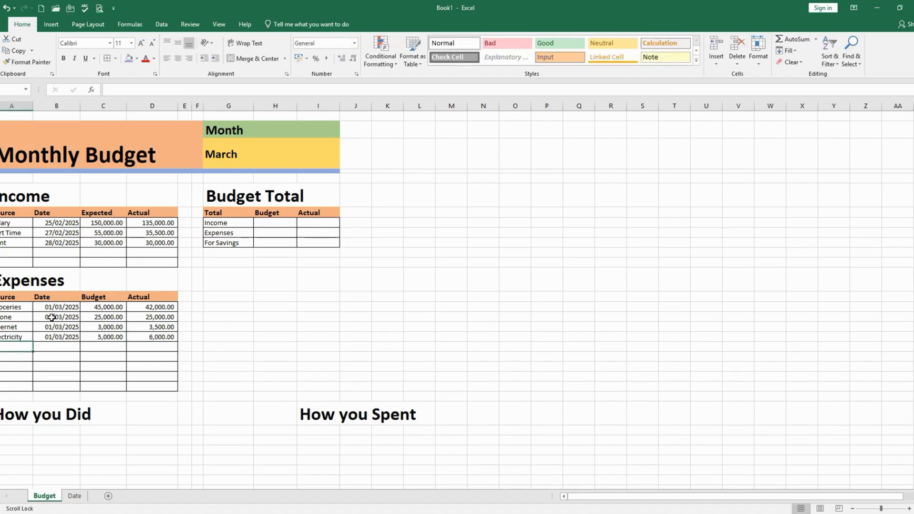
Enter Water as the fifth Expenses source with the date 1-3-2025
{"action": "type", "text": "W"}
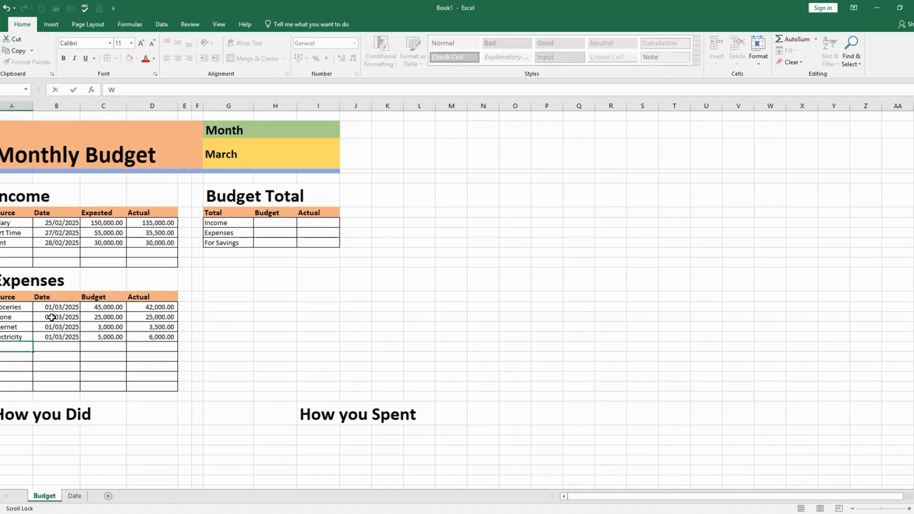
{"action": "type", "text": "ater"}
{"action": "key", "text": "Tab"}
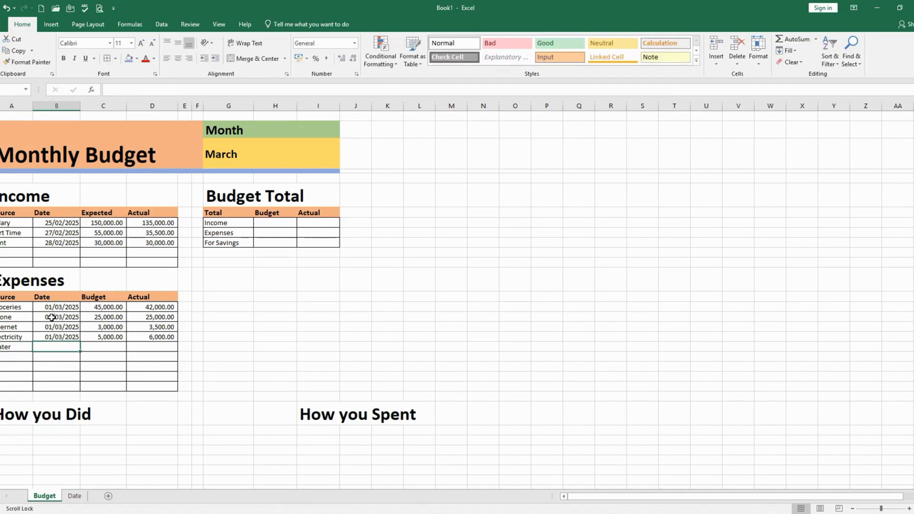
{"action": "type", "text": "1-3-2025"}
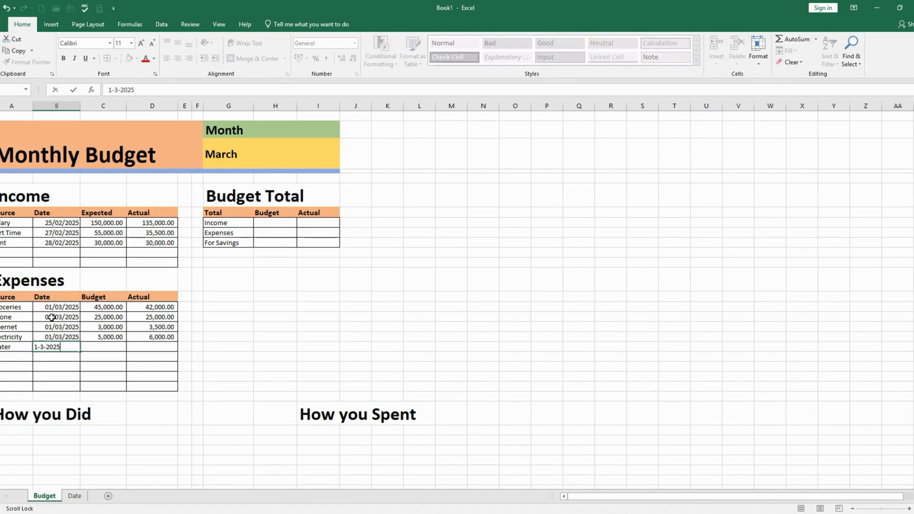
{"action": "key", "text": "Tab"}
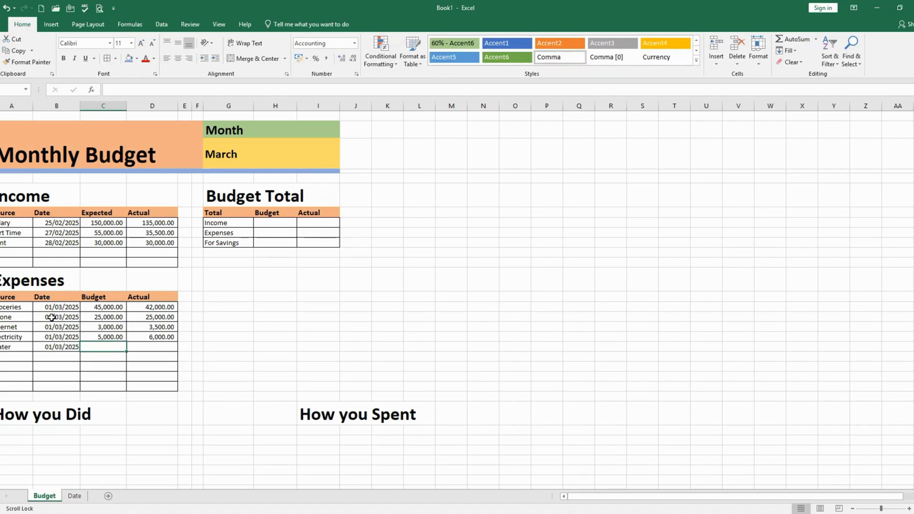
Enter 1500 as the Budget and 1250 as the Actual amount in the Water row
{"action": "type", "text": "1500"}
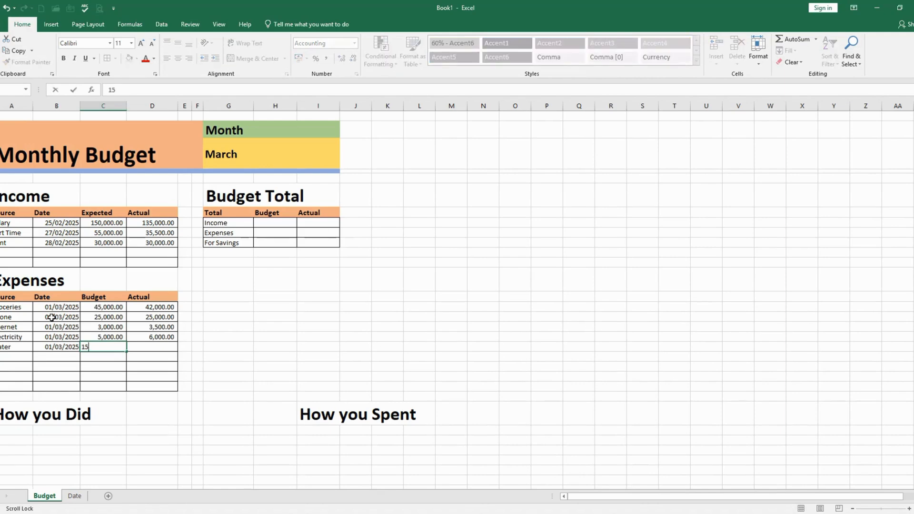
{"action": "key", "text": "Tab"}
{"action": "type", "text": "1250"}
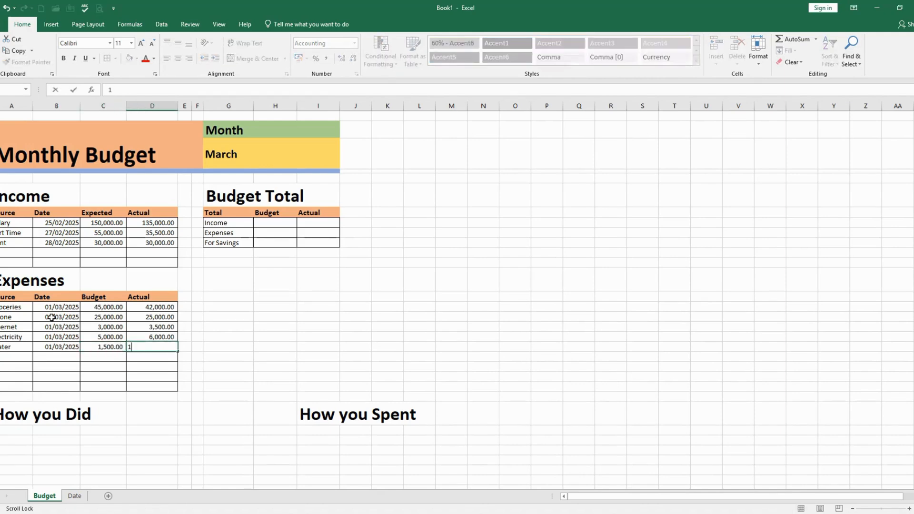
{"action": "key", "text": "Return"}
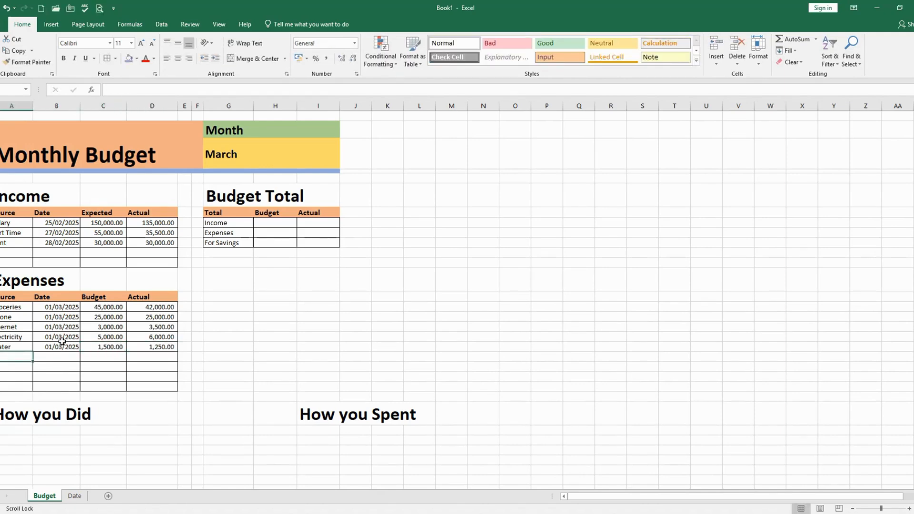
Enter Gas as the sixth Expenses source with the date 1-3-2025
{"action": "type", "text": "Gas"}
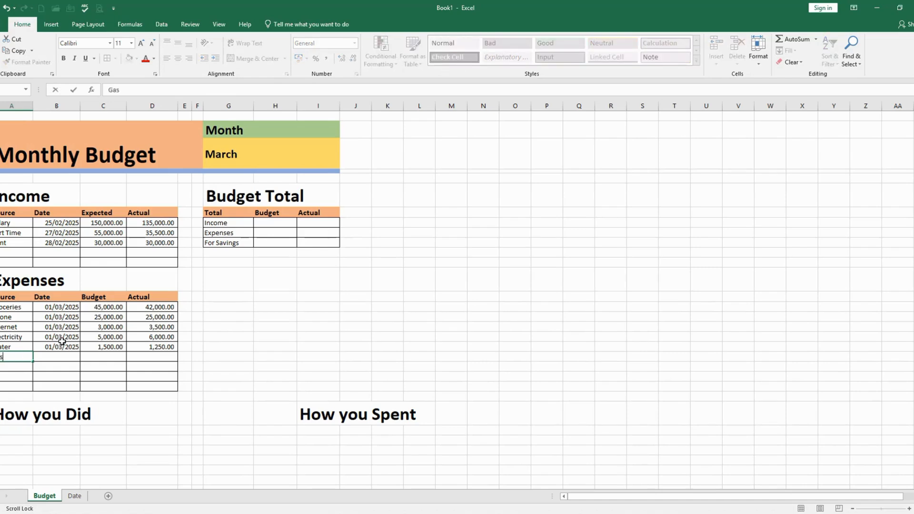
{"action": "key", "text": "Tab"}
{"action": "type", "text": "1-3-2025"}
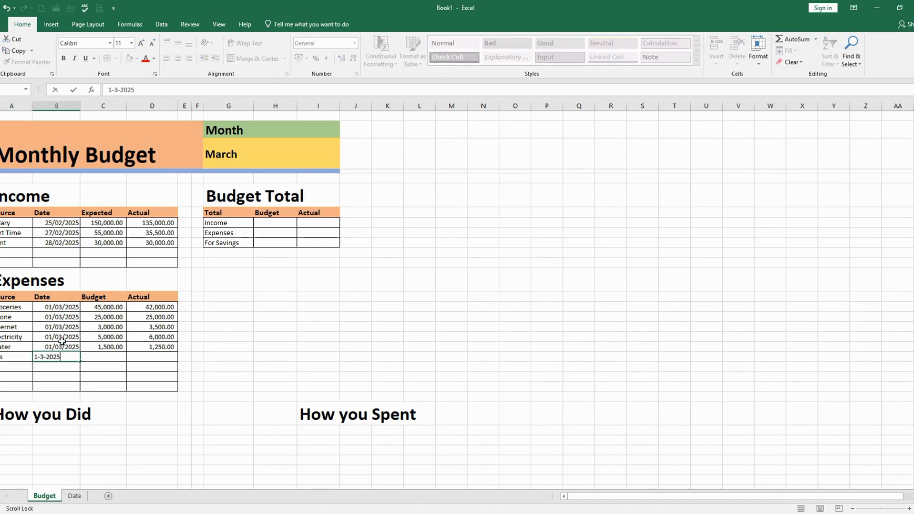
{"action": "key", "text": "Tab"}
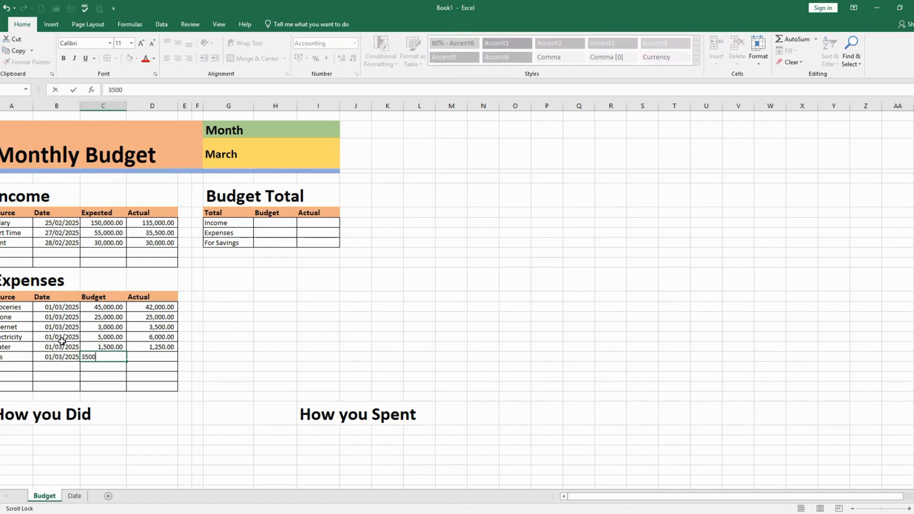
Enter 3500 as the Budget and 3850 as the Actual amount in the Gas row
{"action": "type", "text": "0"}
{"action": "key", "text": "Tab"}
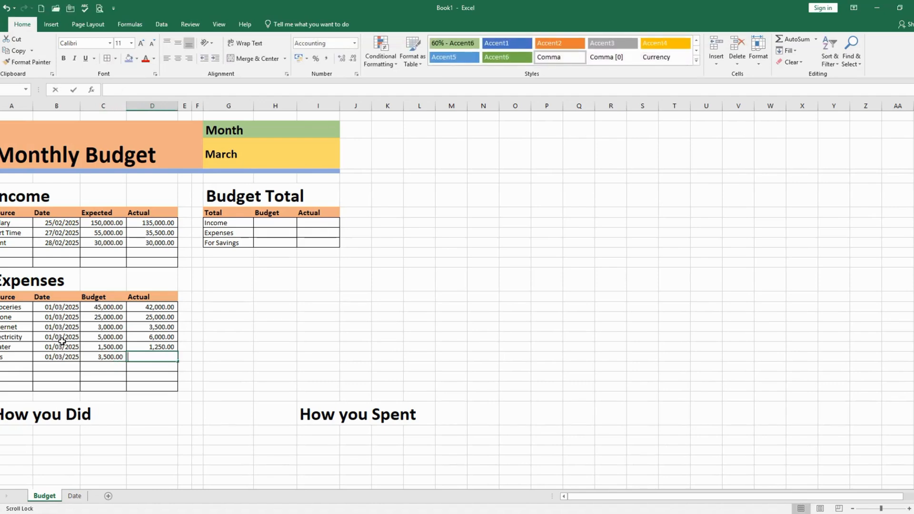
{"action": "type", "text": "3850"}
{"action": "key", "text": "Return"}
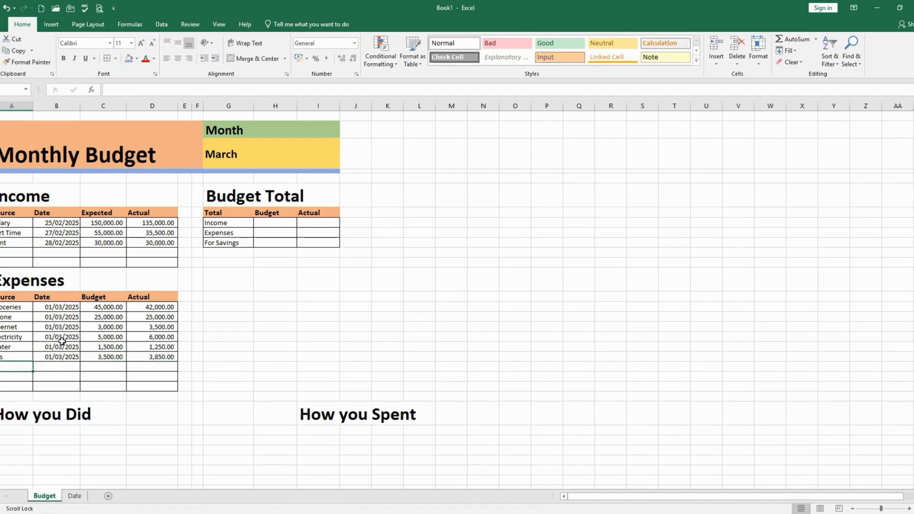
Enter Fuel as the seventh Expenses source with the date 1-3-2025
{"action": "type", "text": "Fue"}
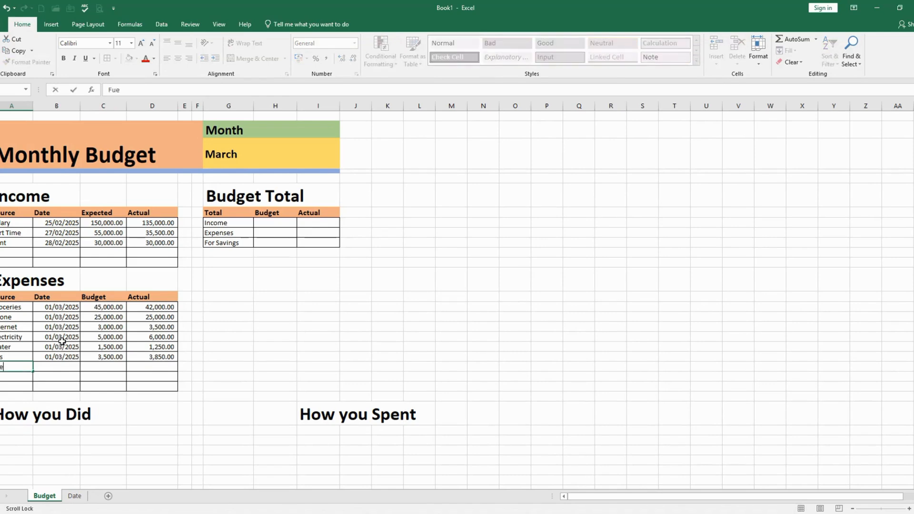
{"action": "type", "text": "l"}
{"action": "key", "text": "Tab"}
{"action": "type", "text": "1"}
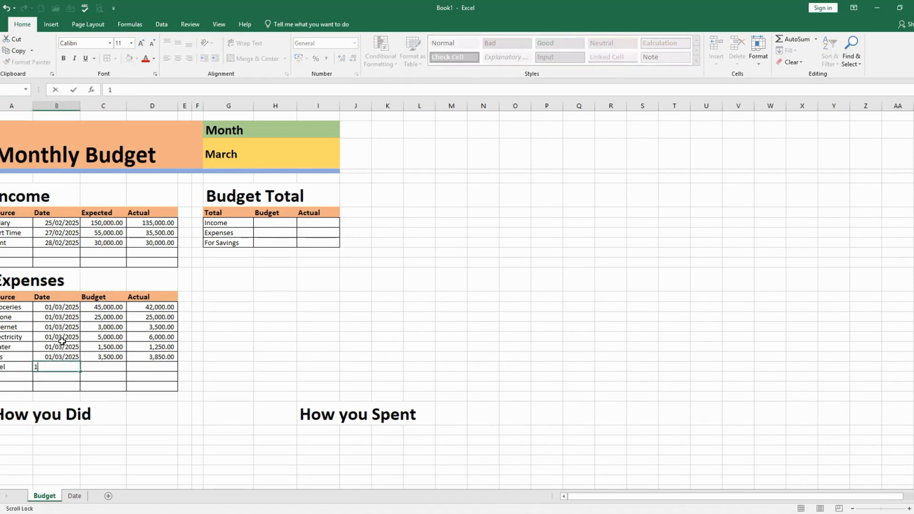
{"action": "type", "text": "-3-2025"}
{"action": "key", "text": "Tab"}
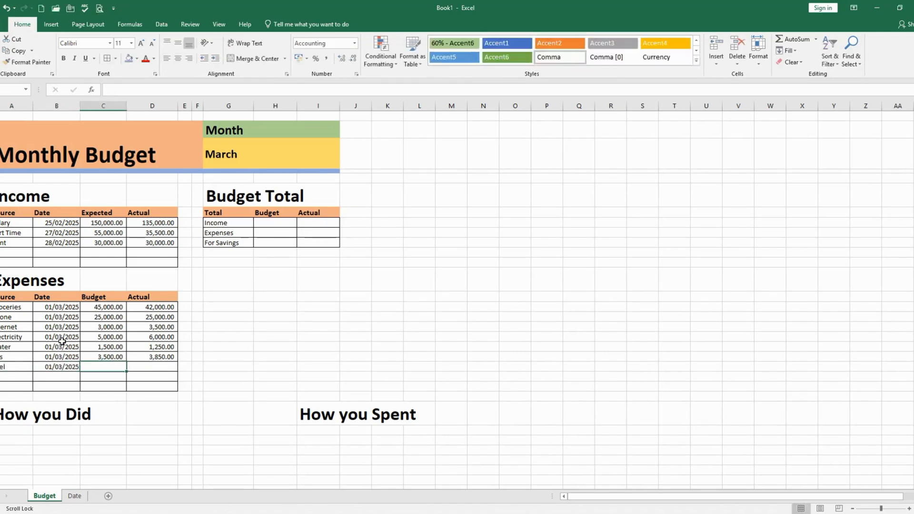
Enter 8000 as the Budget and 10000 as the Actual amount in the Fuel row
{"action": "type", "text": "8,"}
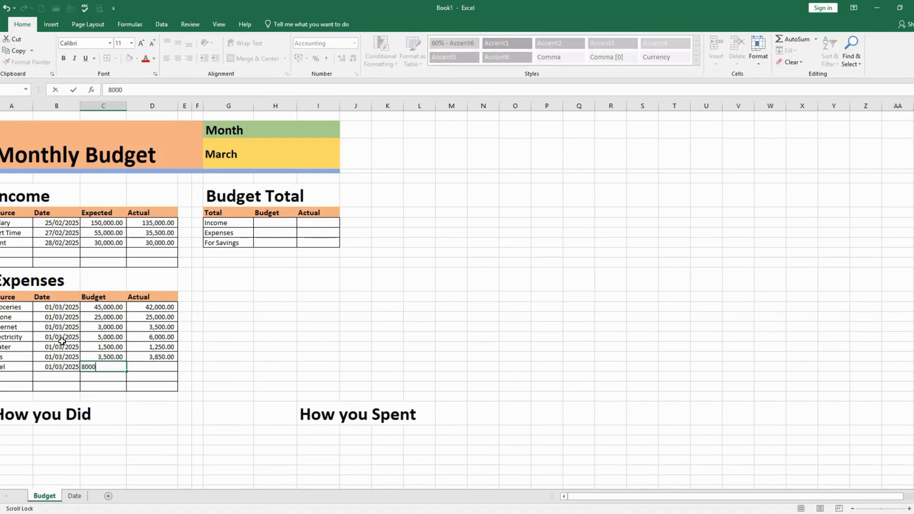
{"action": "type", "text": "000"}
{"action": "key", "text": "Tab"}
{"action": "type", "text": "10"}
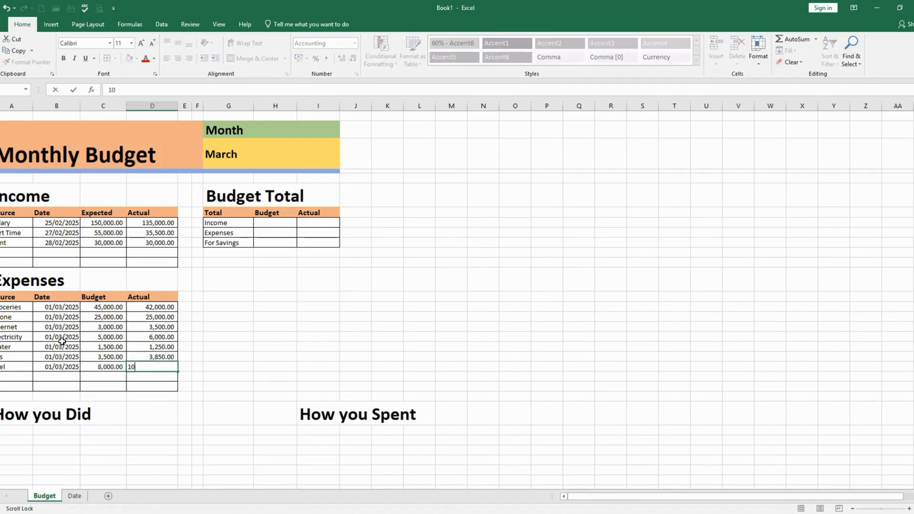
{"action": "type", "text": ",000"}
{"action": "key", "text": "Return"}
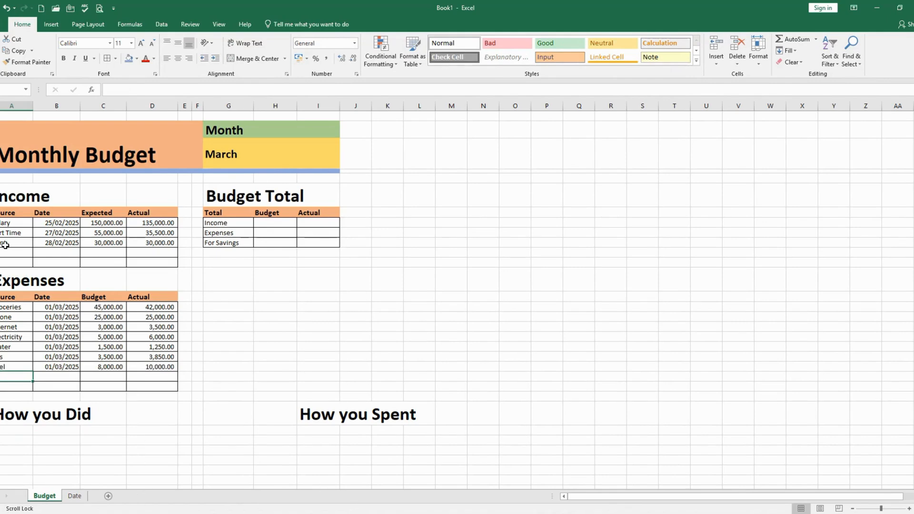
Review the Income and Expenses tables and select the Budget cell of the Income row in the Budget Total table
{"action": "left_click_drag", "start_coordinate": [5, 202], "coordinate": [169, 264]}
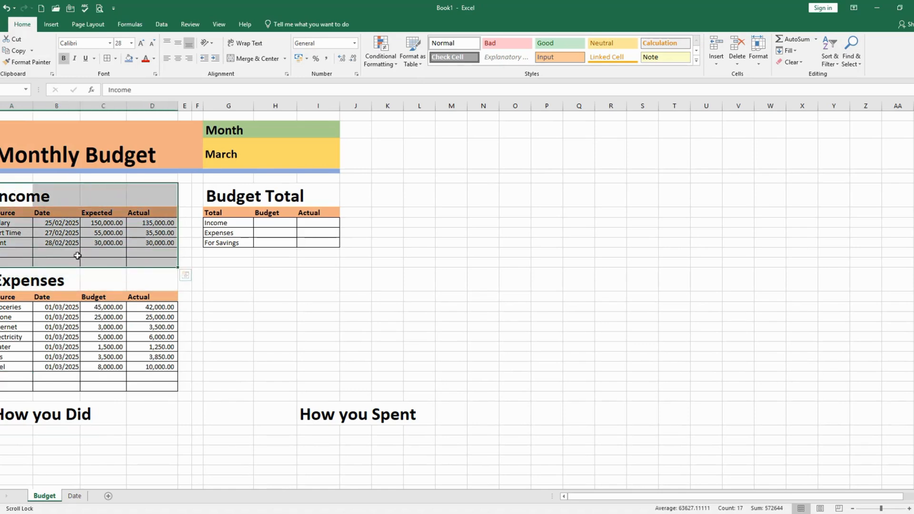
{"action": "left_click_drag", "start_coordinate": [3, 282], "coordinate": [173, 389]}
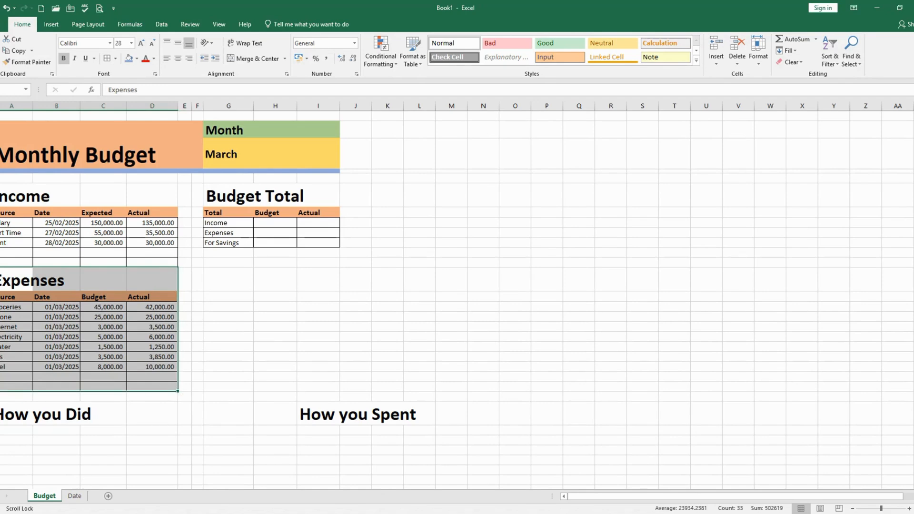
{"action": "left_click", "coordinate": [272, 223]}
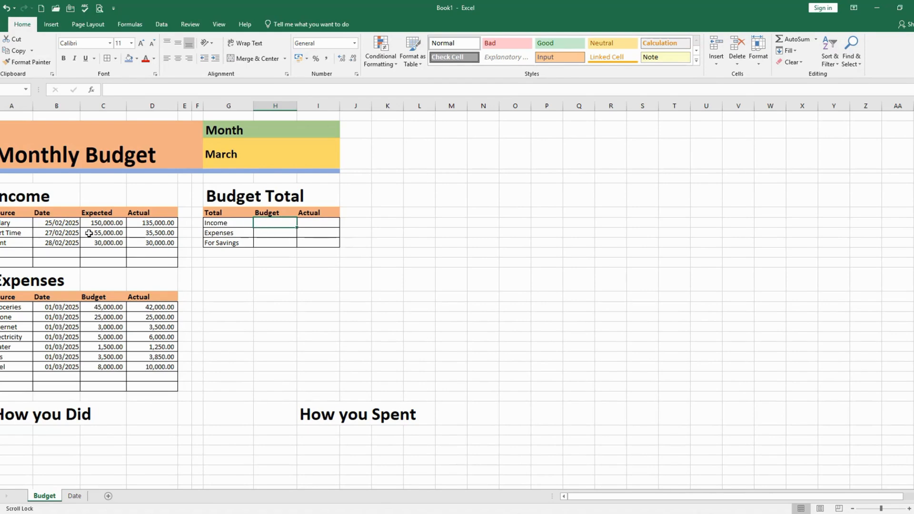
Total the Income table's Expected column (C8:C12) with SUM in the Budget cell of the Budget Total table's Income row, and check the sum
{"action": "left_click_drag", "start_coordinate": [106, 213], "coordinate": [108, 261]}
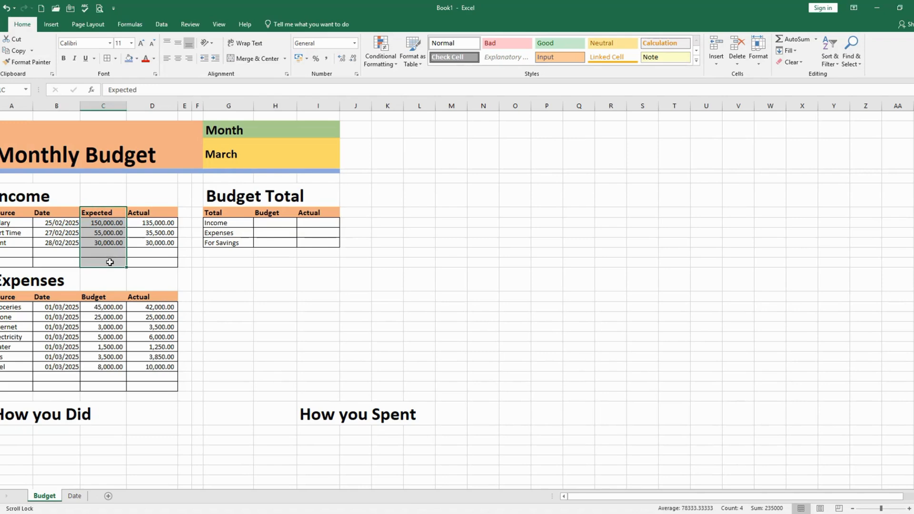
{"action": "left_click", "coordinate": [277, 221]}
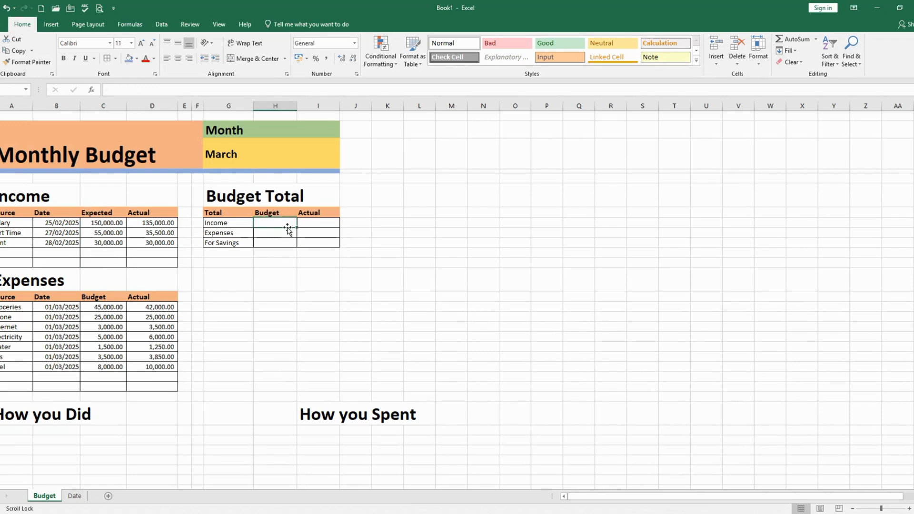
{"action": "type", "text": "=sum("}
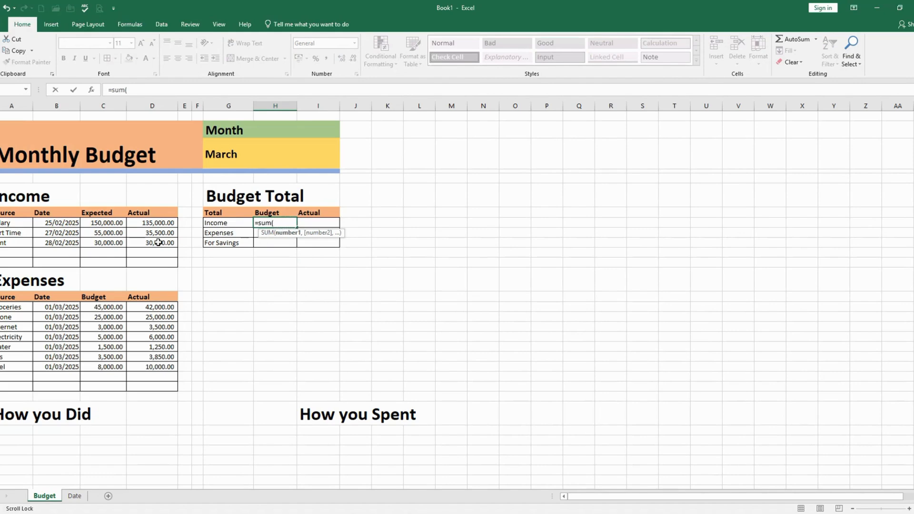
{"action": "left_click", "coordinate": [104, 223]}
{"action": "left_click_drag", "start_coordinate": [104, 223], "coordinate": [106, 261]}
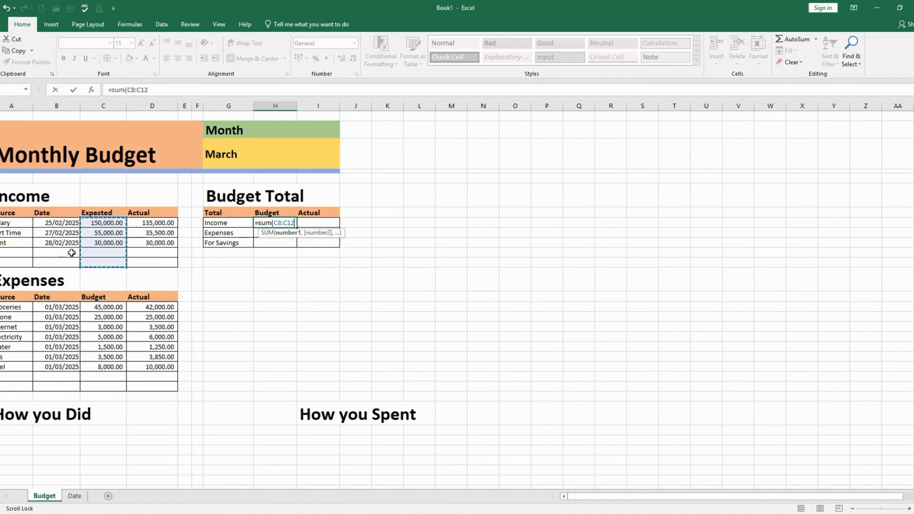
{"action": "key", "text": "Return"}
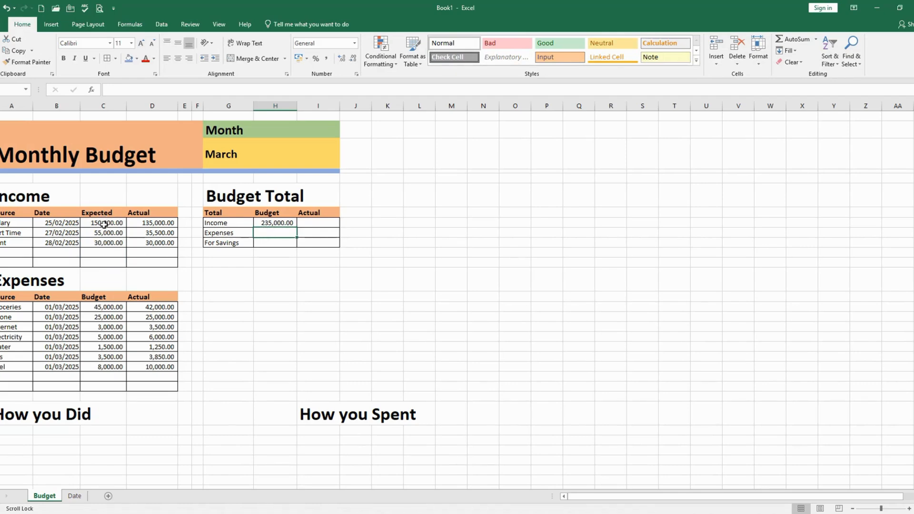
{"action": "left_click_drag", "start_coordinate": [104, 223], "coordinate": [100, 262]}
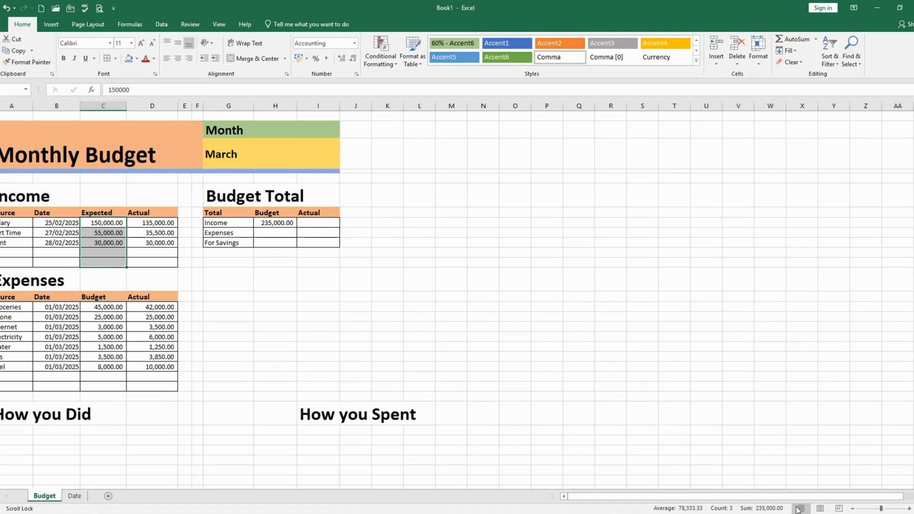
Total the Expenses table's Budget column (C15:C23) with SUM in the Budget cell of the Budget Total table's Expenses row
{"action": "left_click", "coordinate": [285, 233]}
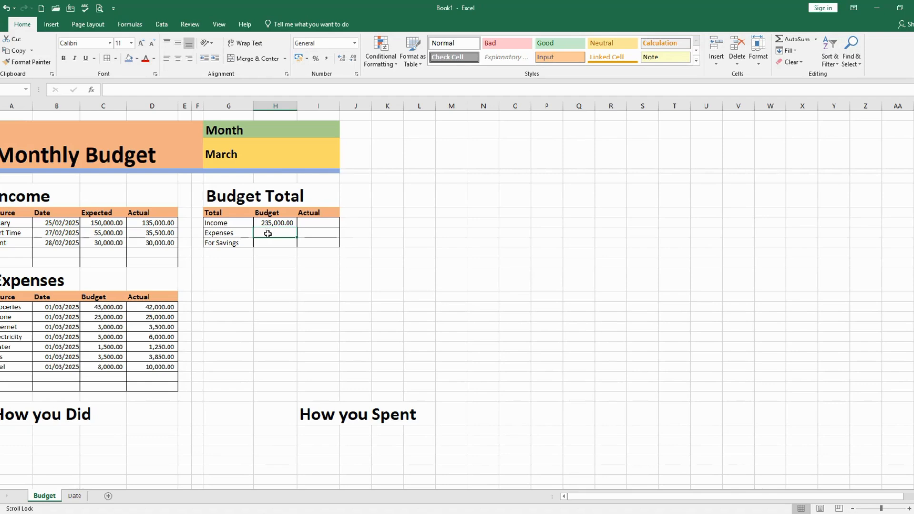
{"action": "type", "text": "=sum("}
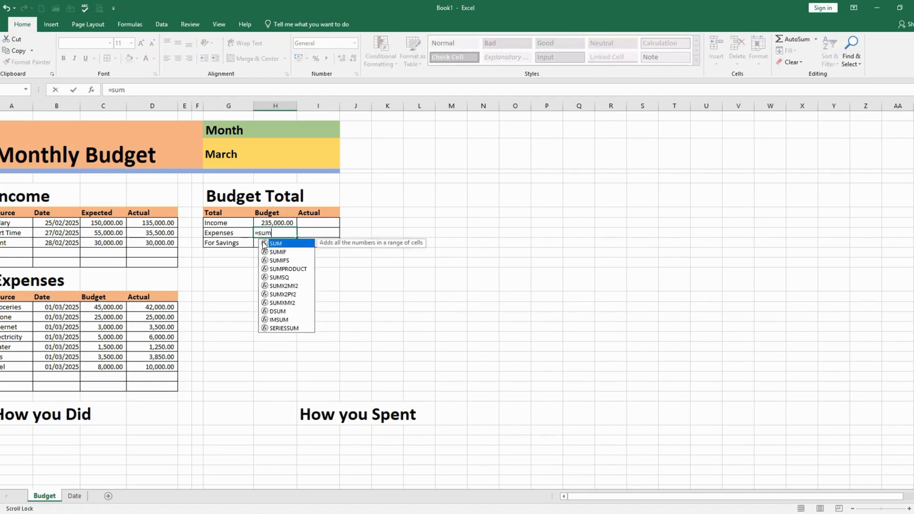
{"action": "left_click", "coordinate": [103, 308]}
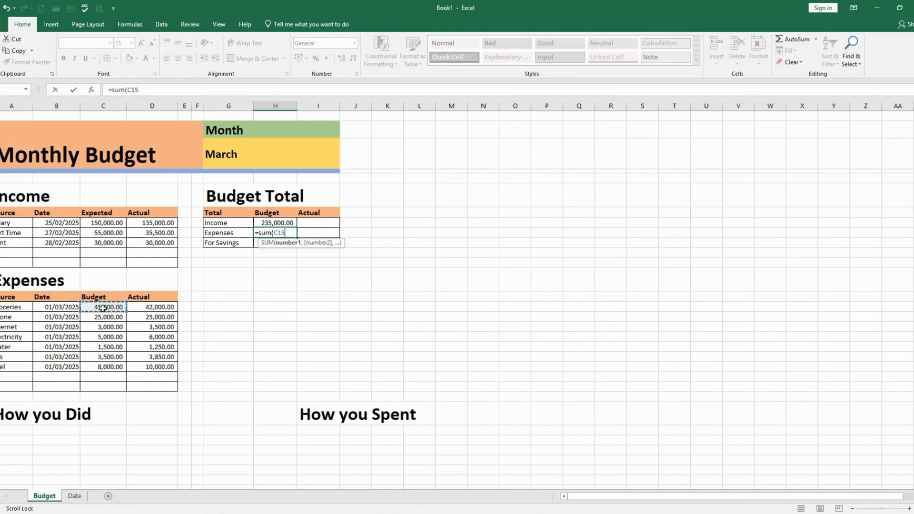
{"action": "left_click_drag", "start_coordinate": [103, 309], "coordinate": [106, 383]}
{"action": "key", "text": "Return"}
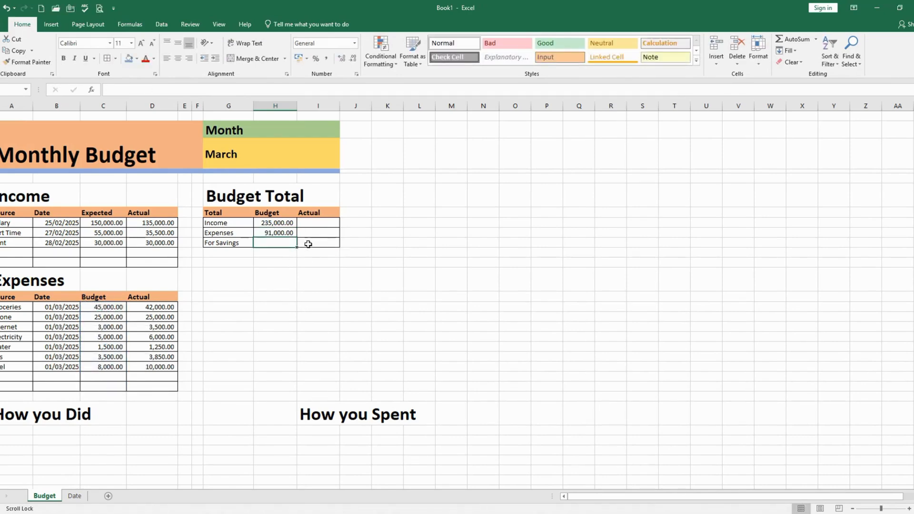
Total the Income table's Actual column (D8:D12) with SUM in the Actual cell of the Budget Total table's Income row
{"action": "left_click", "coordinate": [324, 225]}
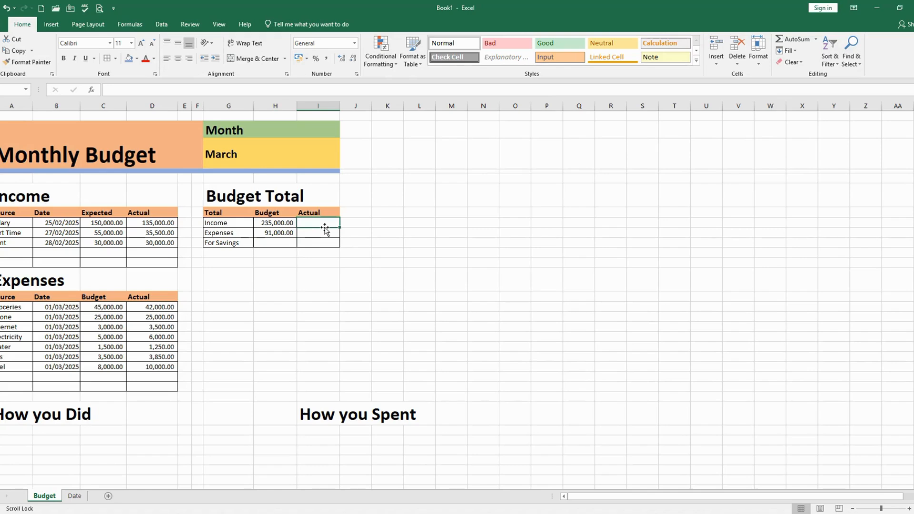
{"action": "type", "text": "=sum("}
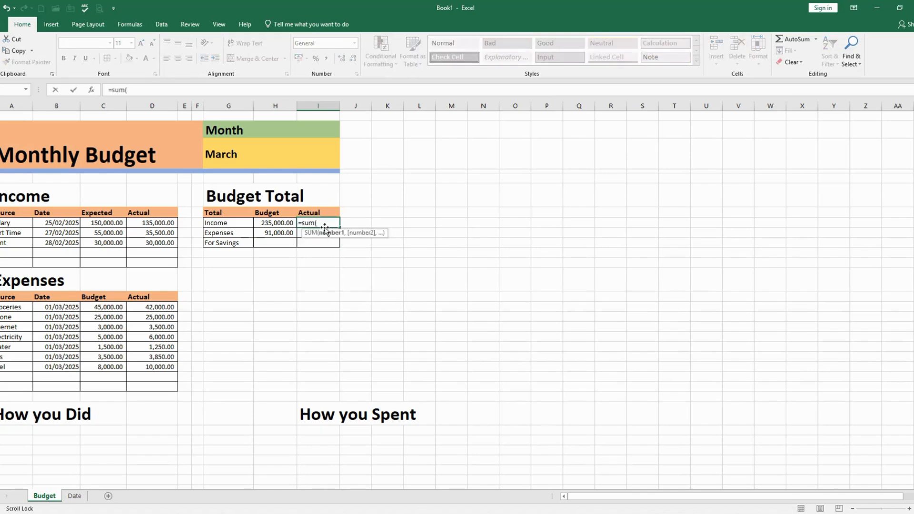
{"action": "left_click_drag", "start_coordinate": [157, 223], "coordinate": [157, 262]}
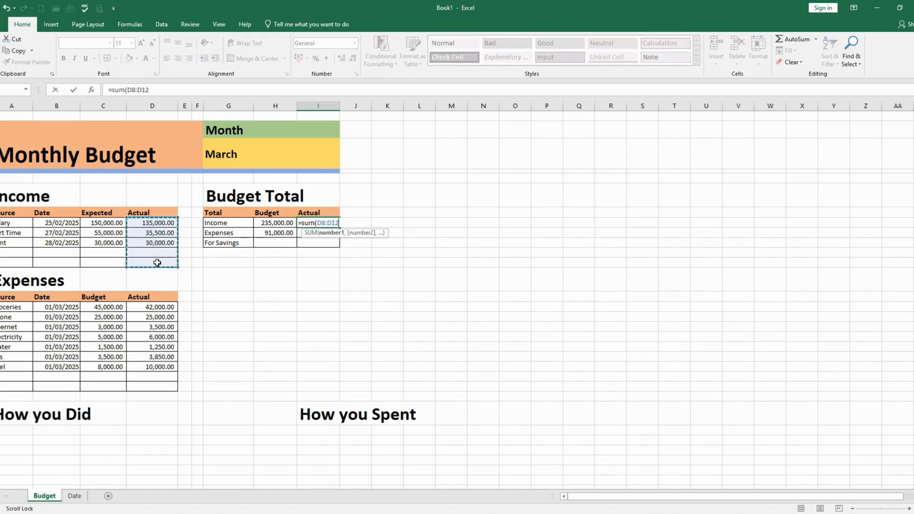
{"action": "key", "text": "Return"}
Total the Expenses table's Actual column (D15:D23) with SUM in the Actual cell of the Budget Total table's Expenses row
{"action": "type", "text": "=sum("}
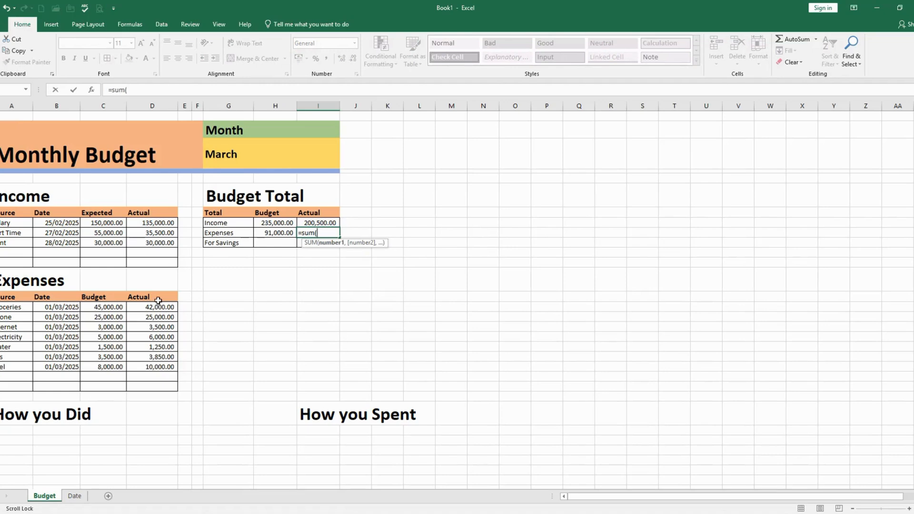
{"action": "left_click_drag", "start_coordinate": [157, 307], "coordinate": [155, 383]}
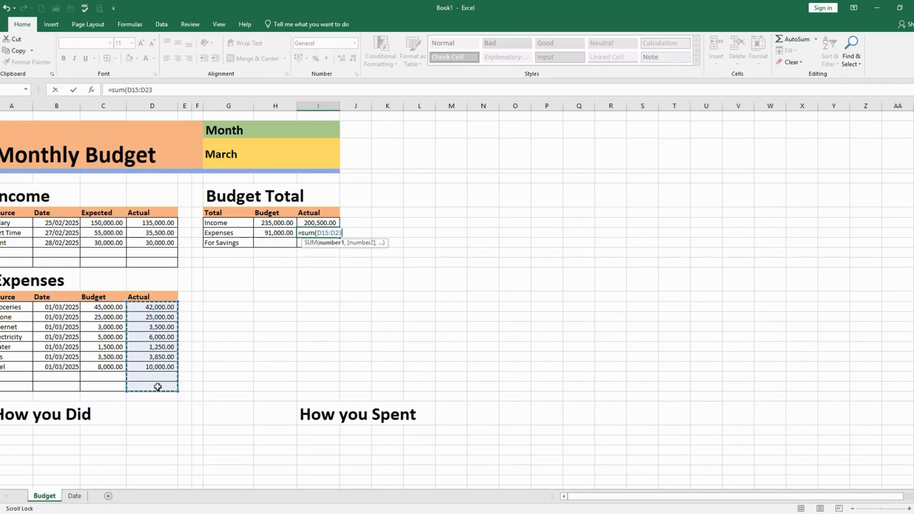
{"action": "key", "text": "Return"}
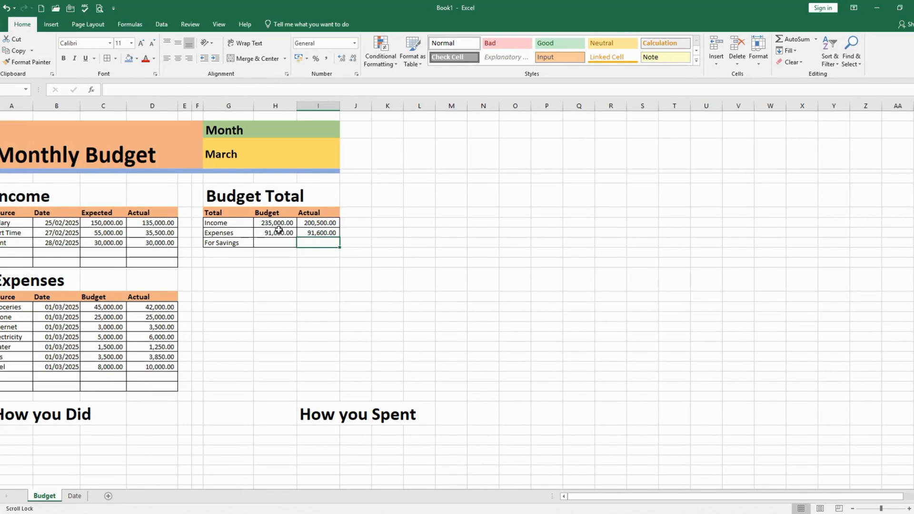
Enter =SUM(H8-H9) in the For Savings row's Budget cell to subtract budgeted expenses from income
{"action": "left_click", "coordinate": [270, 243]}
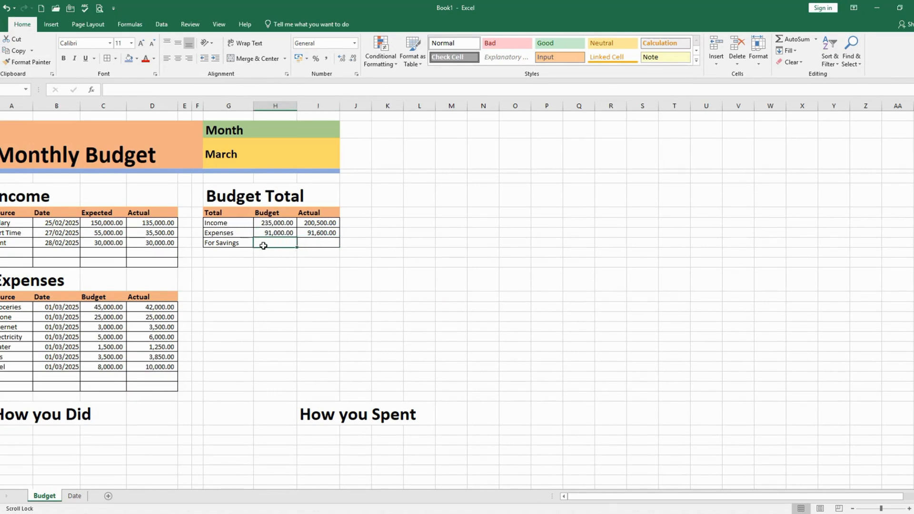
{"action": "type", "text": "=sum"}
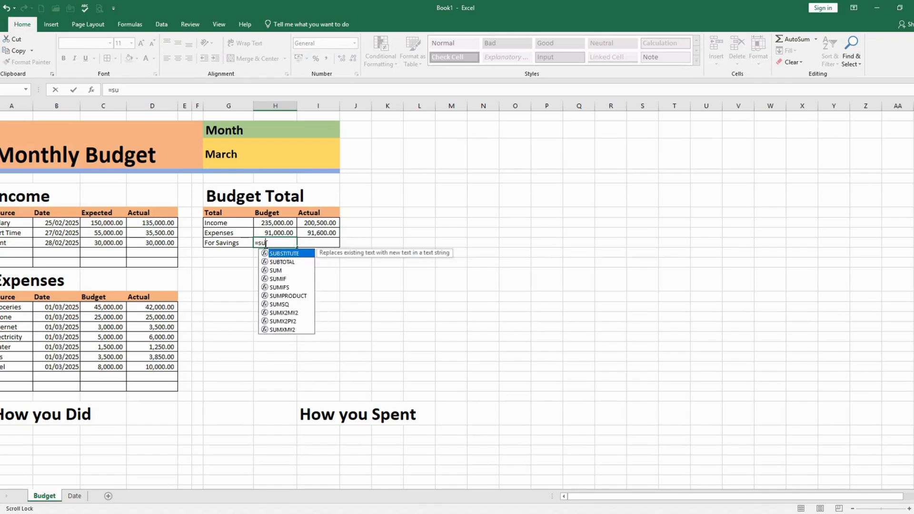
{"action": "type", "text": "("}
{"action": "left_click", "coordinate": [270, 223]}
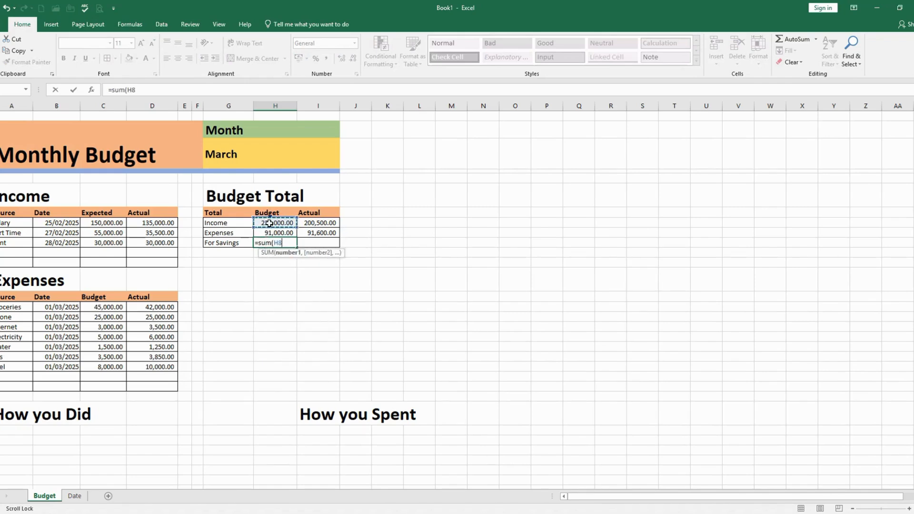
{"action": "type", "text": "-"}
{"action": "left_click", "coordinate": [267, 234]}
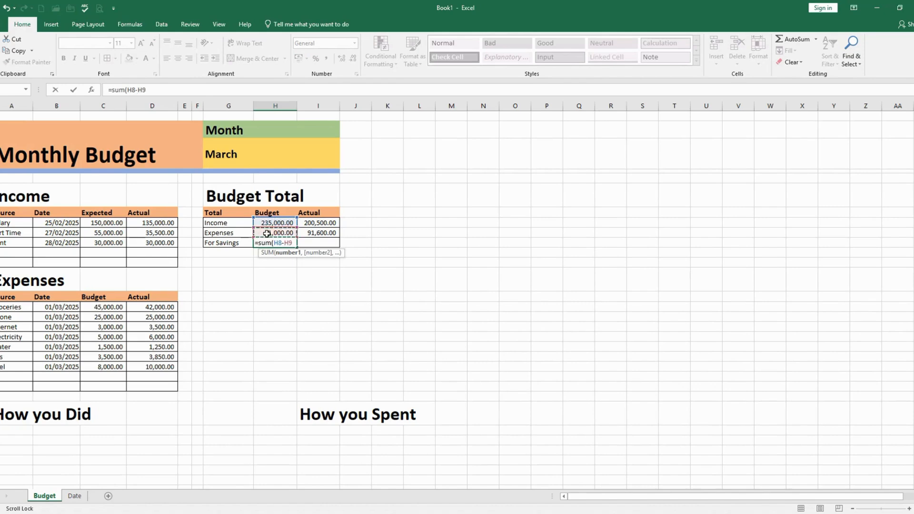
{"action": "key", "text": "Return"}
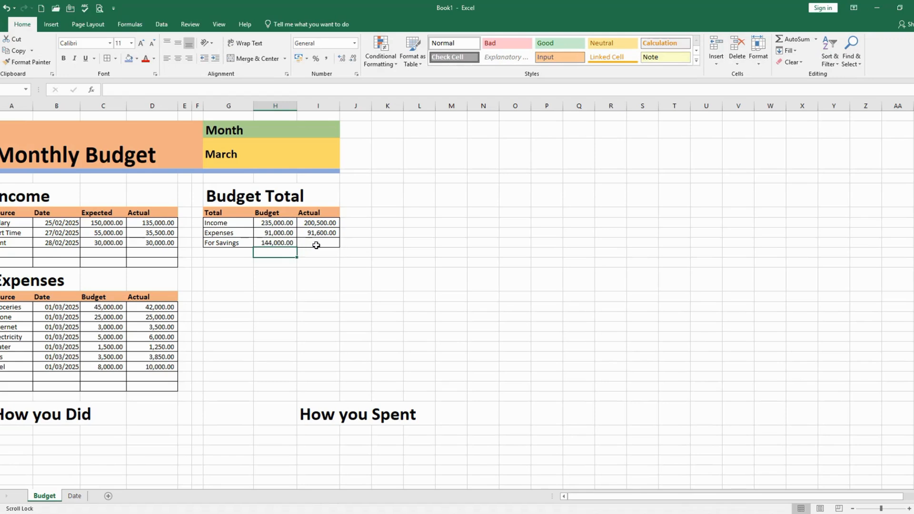
Try filling the For Savings formula from the Budget cell into the Actual cell, and clear the copied formula
{"action": "left_click", "coordinate": [276, 242]}
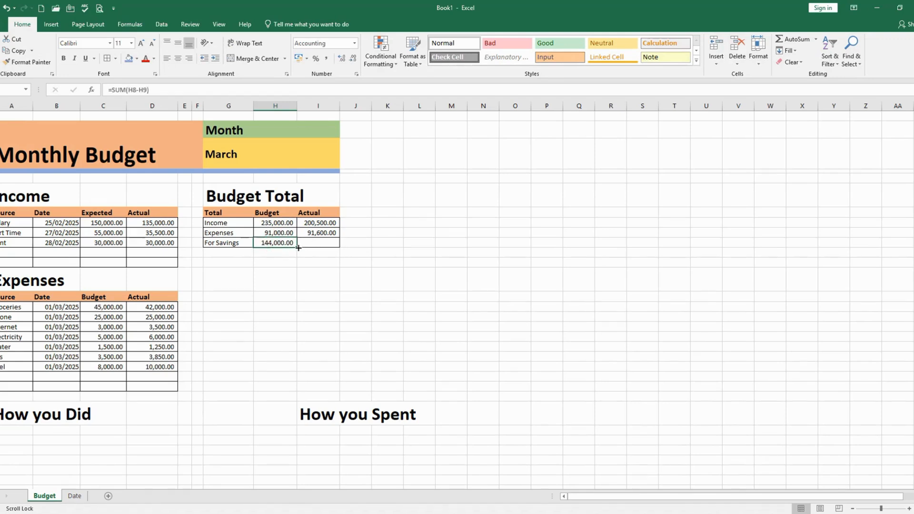
{"action": "left_click_drag", "start_coordinate": [298, 249], "coordinate": [333, 245]}
{"action": "left_click", "coordinate": [321, 269]}
{"action": "double_click", "coordinate": [331, 245]}
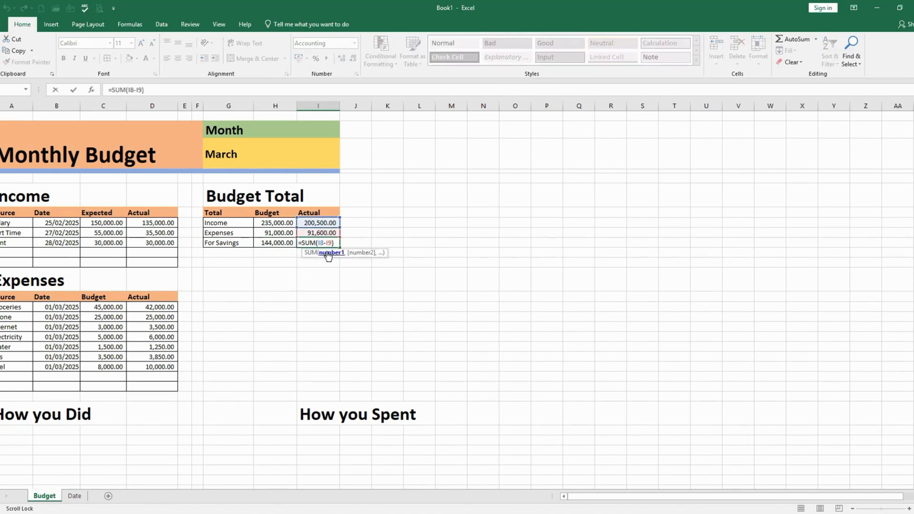
{"action": "key", "text": "Escape"}
{"action": "left_click", "coordinate": [328, 273]}
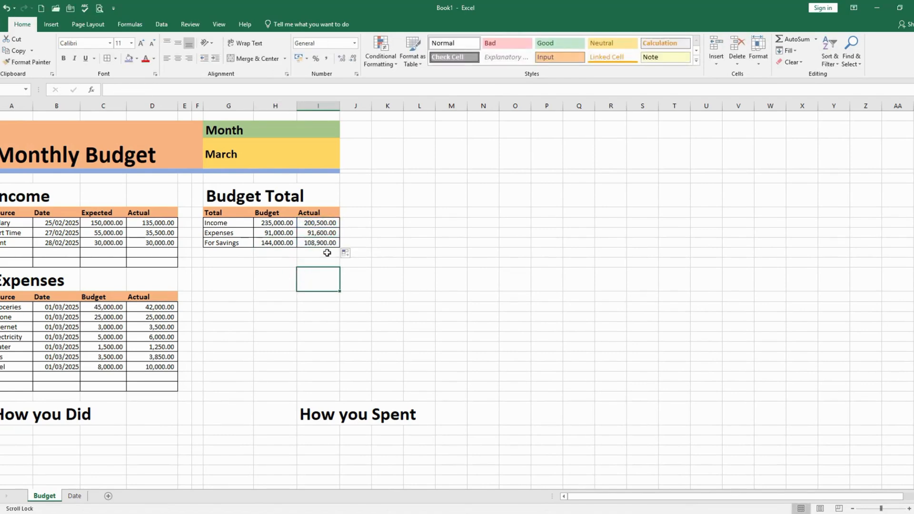
{"action": "left_click", "coordinate": [329, 244]}
{"action": "key", "text": "Delete"}
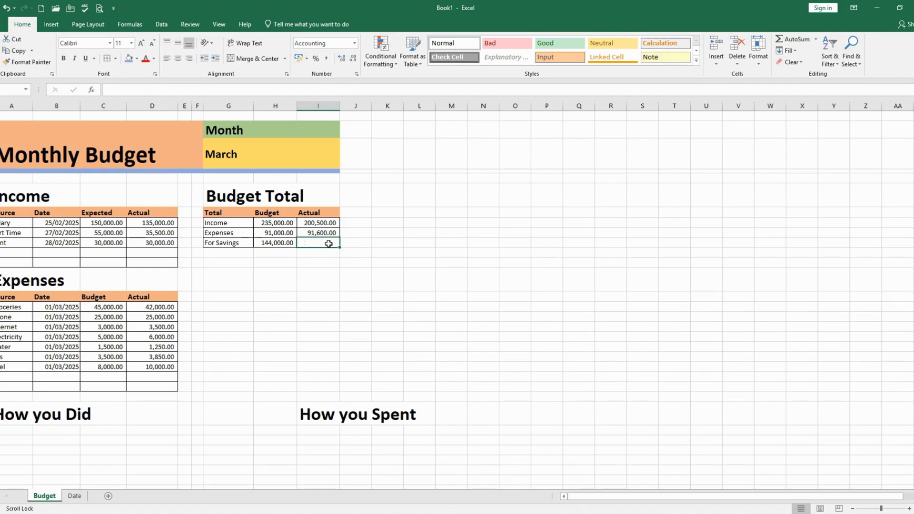
Enter =SUM(I8-I9) in the For Savings row's Actual cell to subtract actual expenses from actual income
{"action": "type", "text": "=sum*"}
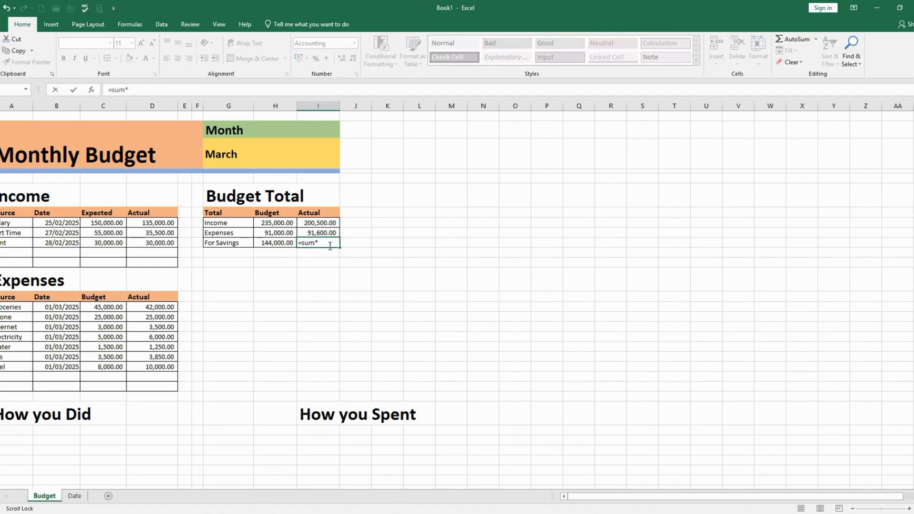
{"action": "key", "text": "BackSpace"}
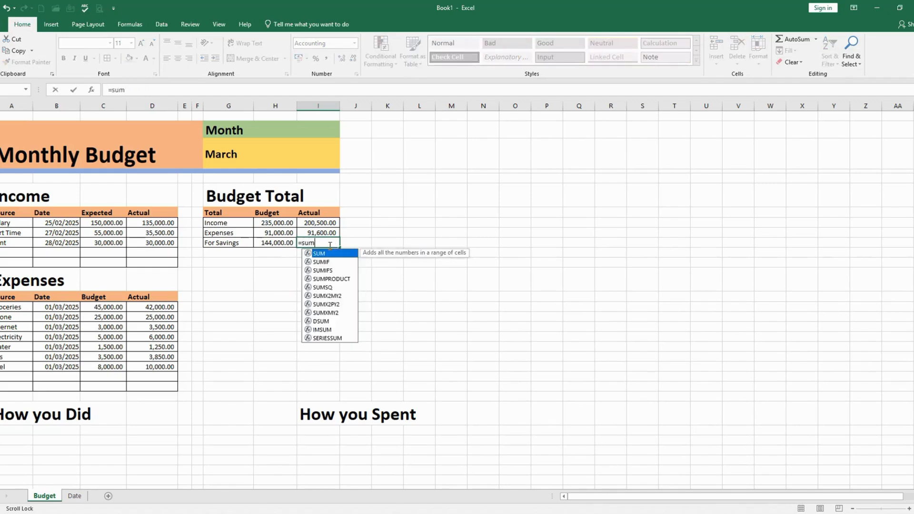
{"action": "type", "text": "("}
{"action": "left_click", "coordinate": [308, 223]}
{"action": "type", "text": "-"}
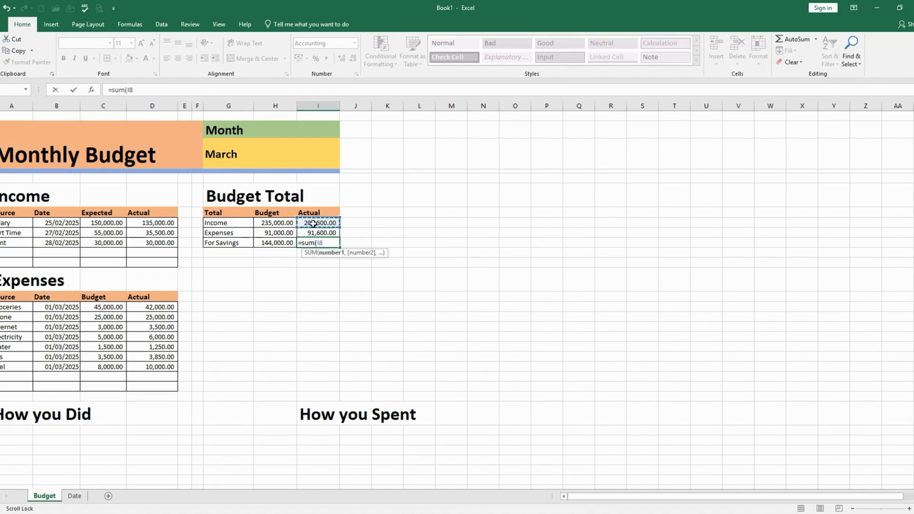
{"action": "left_click", "coordinate": [306, 232]}
{"action": "type", "text": ")"}
{"action": "key", "text": "Return"}
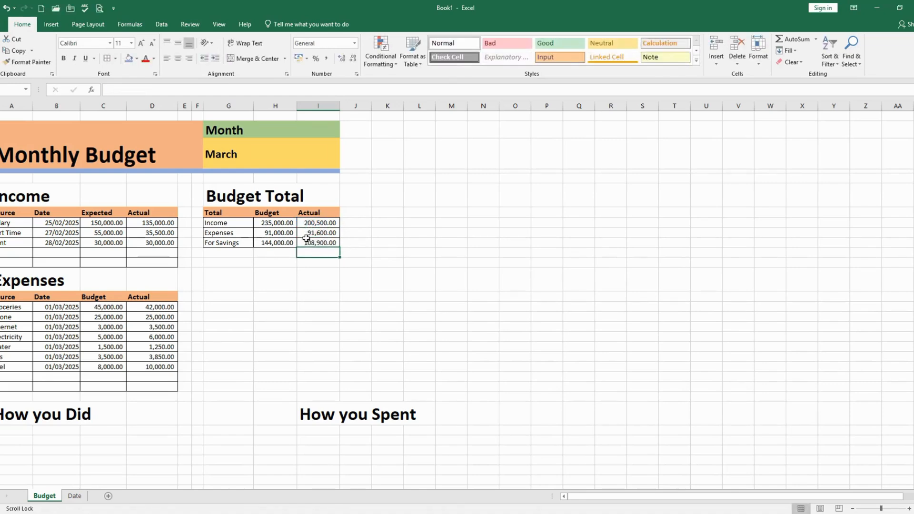
Review the Income, Expenses and Budget Total tables, and select a column A cell below the How you Did heading
{"action": "left_click", "coordinate": [256, 264]}
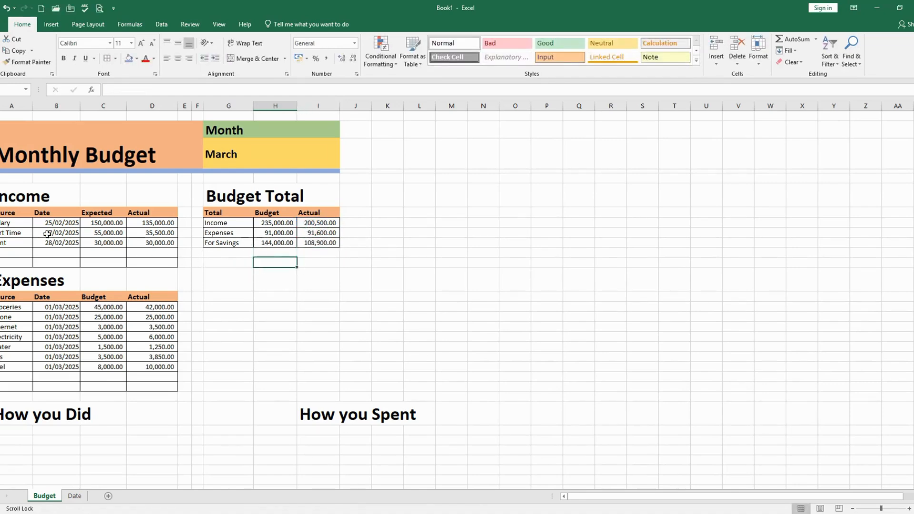
{"action": "left_click_drag", "start_coordinate": [14, 190], "coordinate": [311, 376]}
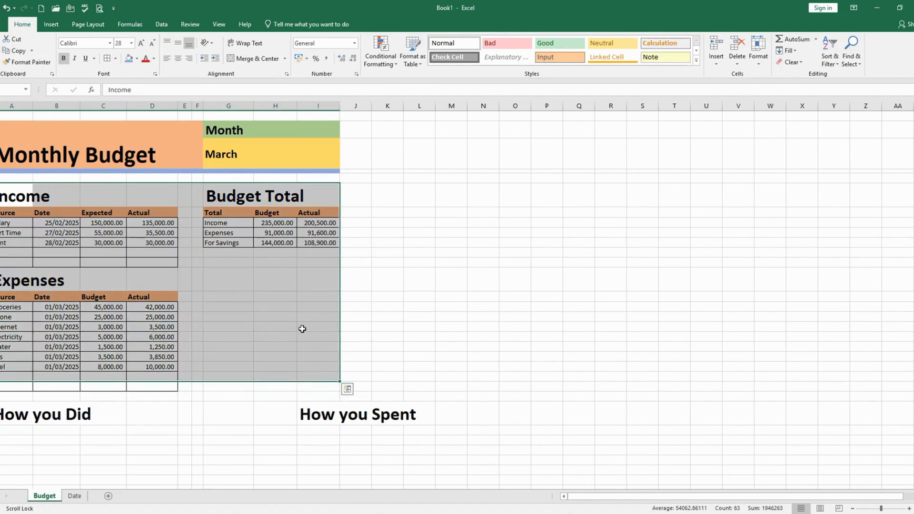
{"action": "left_click", "coordinate": [284, 307]}
{"action": "scroll", "coordinate": [285, 286], "scroll_direction": "down", "scroll_amount": 2}
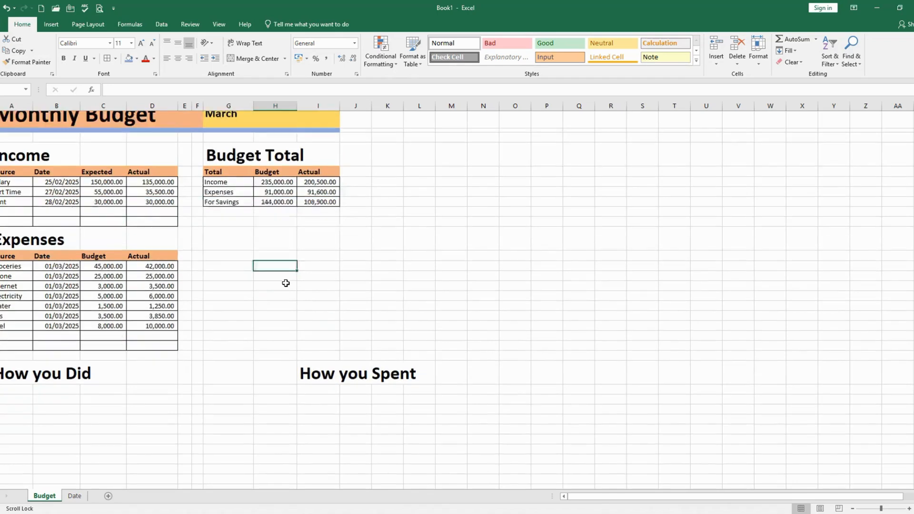
{"action": "scroll", "coordinate": [286, 283], "scroll_direction": "up", "scroll_amount": 2}
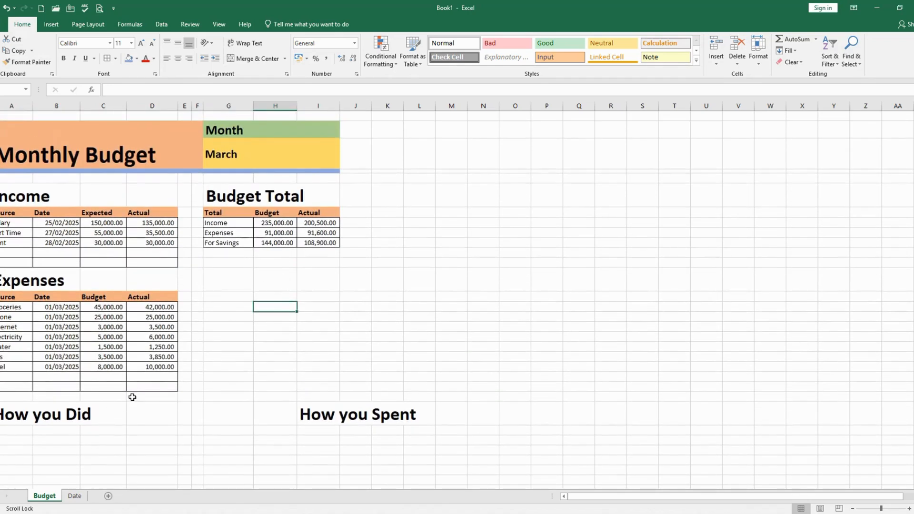
{"action": "left_click", "coordinate": [18, 440]}
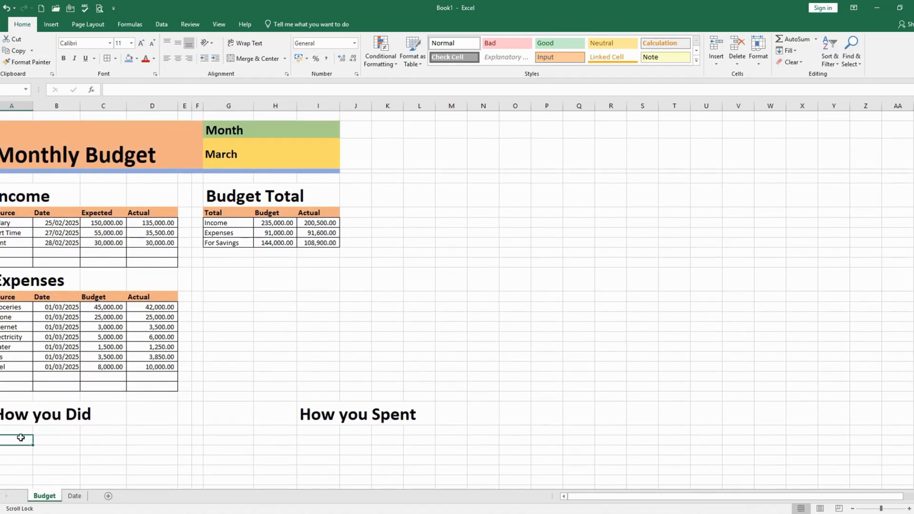
{"action": "scroll", "coordinate": [152, 447], "scroll_direction": "down", "scroll_amount": 3}
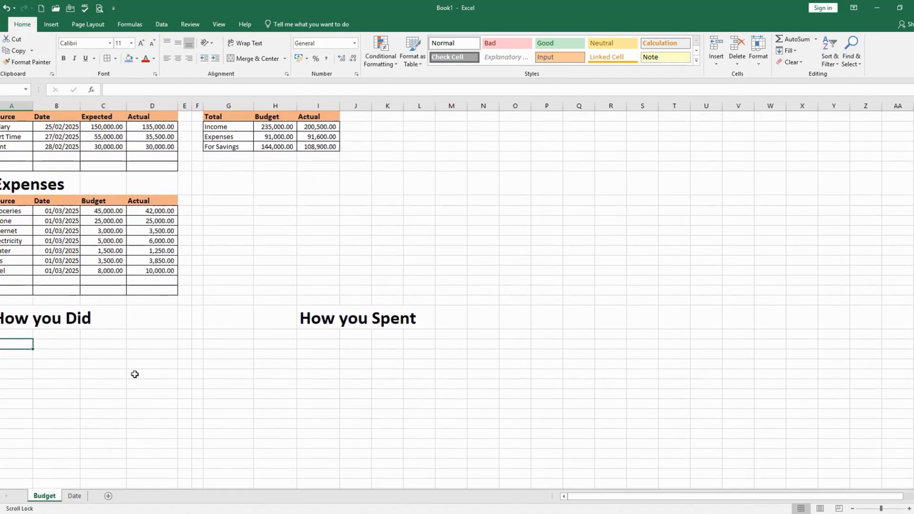
Insert a 2-D clustered column chart from the Salary, Part Time and Rent rows of the Income table
{"action": "scroll", "coordinate": [131, 376], "scroll_direction": "up", "scroll_amount": 1}
{"action": "scroll", "coordinate": [128, 380], "scroll_direction": "up", "scroll_amount": 2}
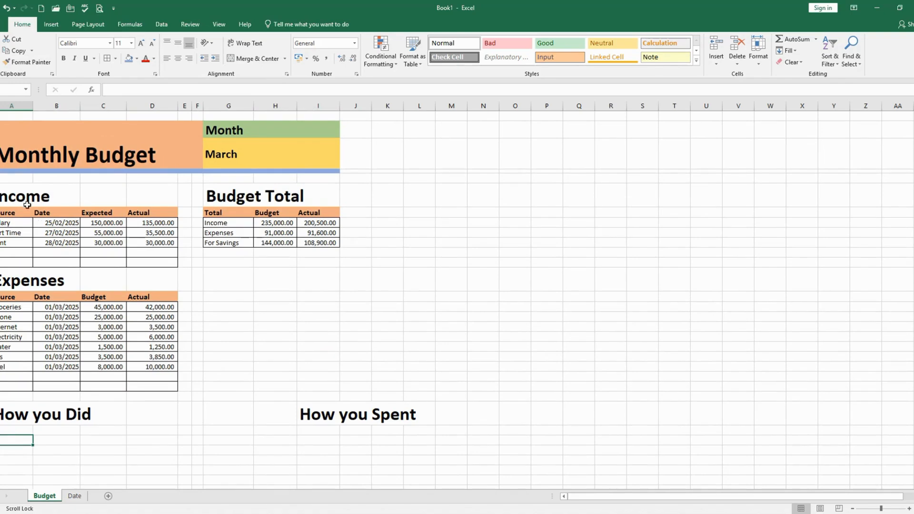
{"action": "mouse_move", "coordinate": [3, 193]}
{"action": "left_mouse_down"}
{"action": "mouse_move", "coordinate": [126, 238]}
{"action": "mouse_move", "coordinate": [141, 264]}
{"action": "left_mouse_up"}
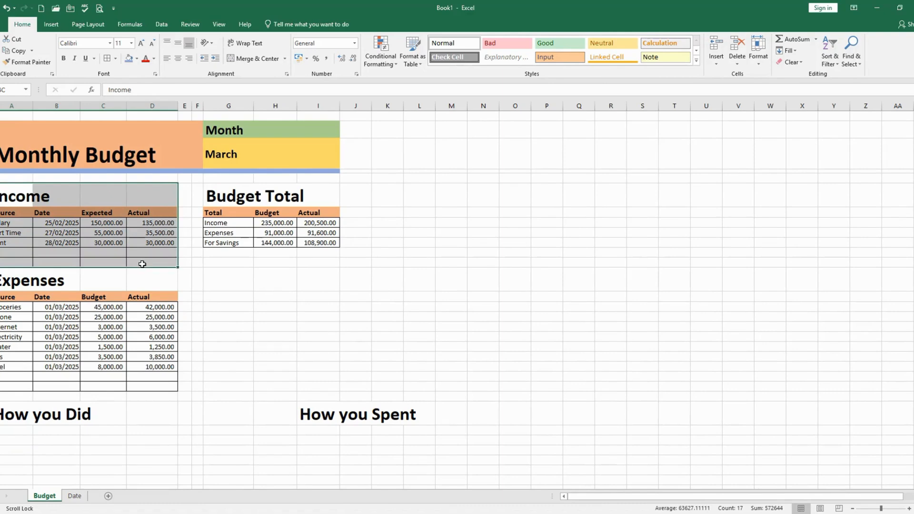
{"action": "left_click", "coordinate": [13, 430]}
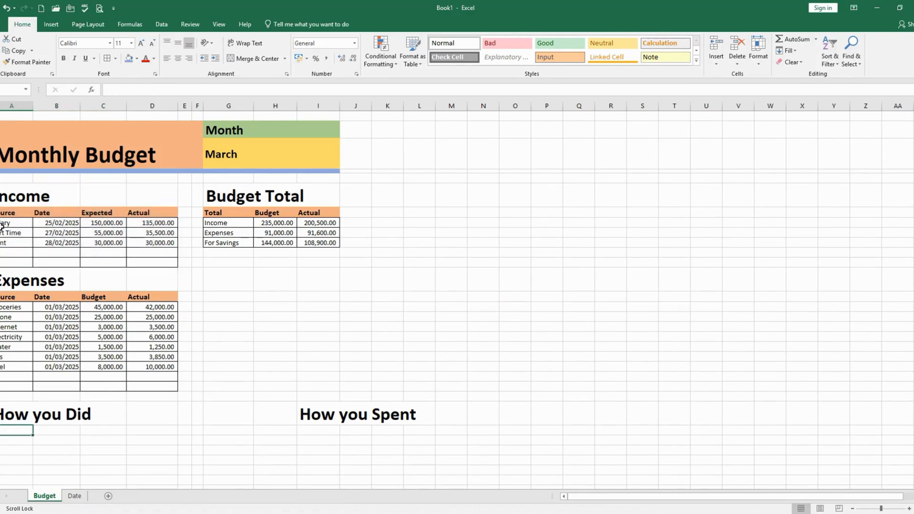
{"action": "mouse_move", "coordinate": [2, 227]}
{"action": "left_mouse_down"}
{"action": "mouse_move", "coordinate": [19, 238]}
{"action": "mouse_move", "coordinate": [157, 252]}
{"action": "mouse_move", "coordinate": [160, 243]}
{"action": "mouse_move", "coordinate": [162, 259]}
{"action": "mouse_move", "coordinate": [168, 244]}
{"action": "left_mouse_up"}
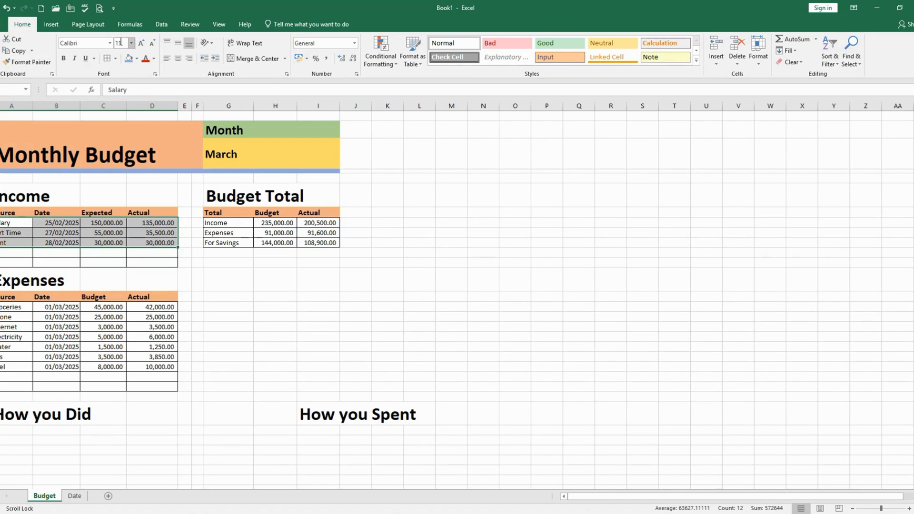
{"action": "left_click", "coordinate": [129, 25]}
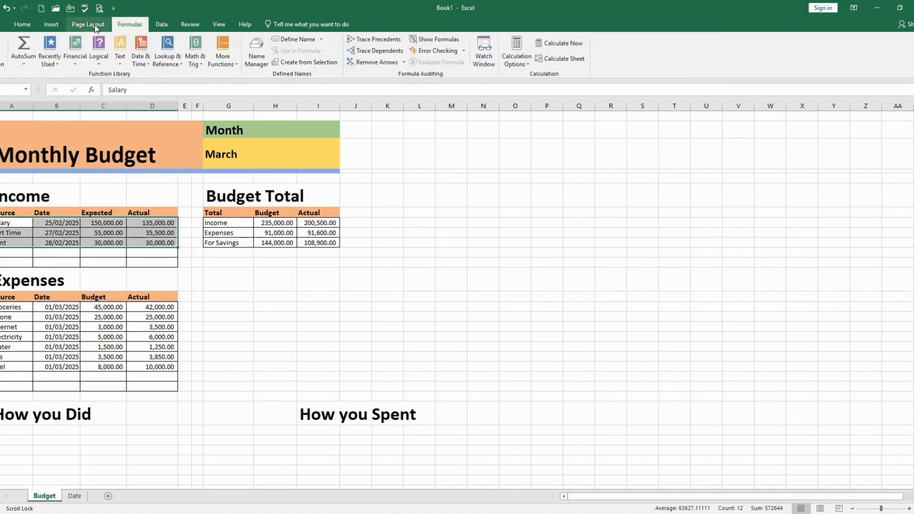
{"action": "left_click", "coordinate": [57, 27]}
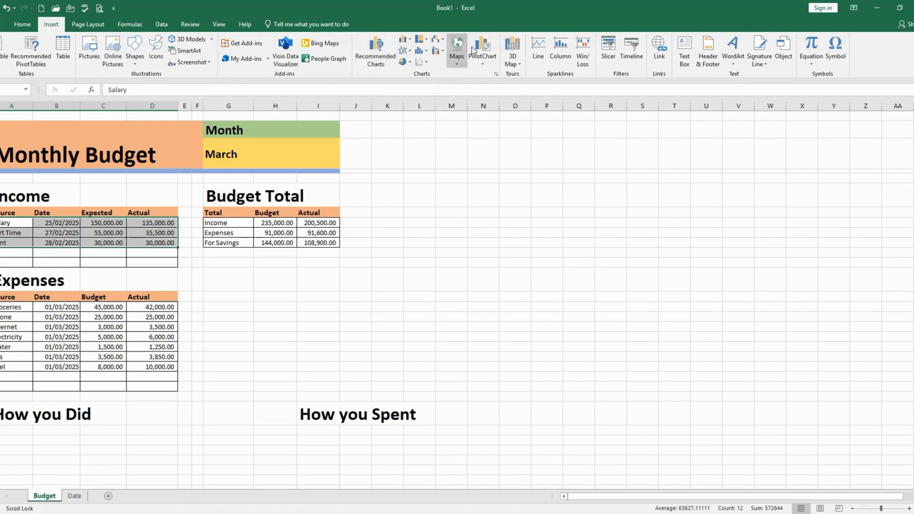
{"action": "left_click", "coordinate": [404, 40]}
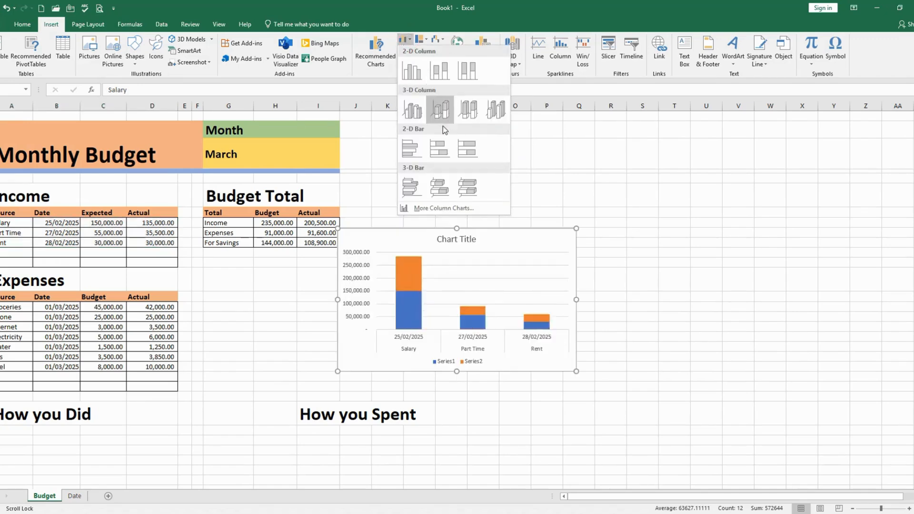
{"action": "left_click", "coordinate": [412, 74]}
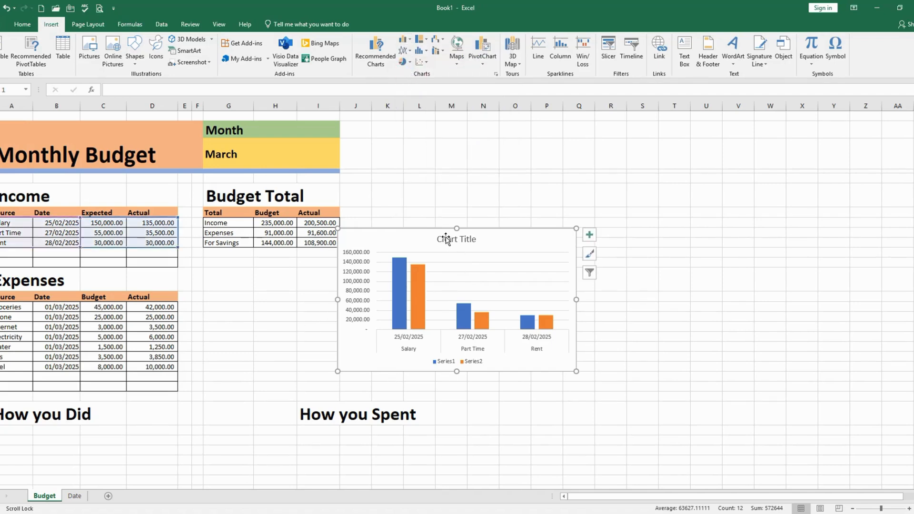
Delete the title of the income column chart
{"action": "left_click", "coordinate": [466, 239]}
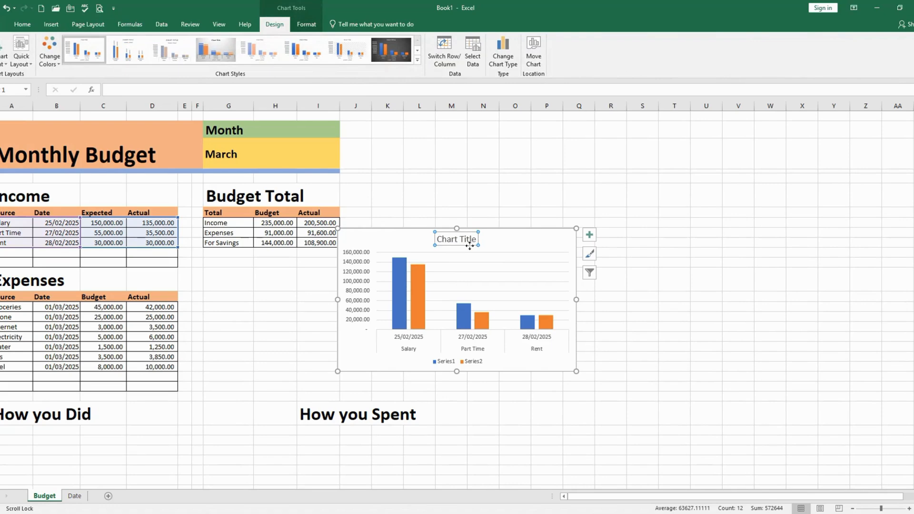
{"action": "left_click", "coordinate": [449, 261]}
{"action": "left_click", "coordinate": [449, 242]}
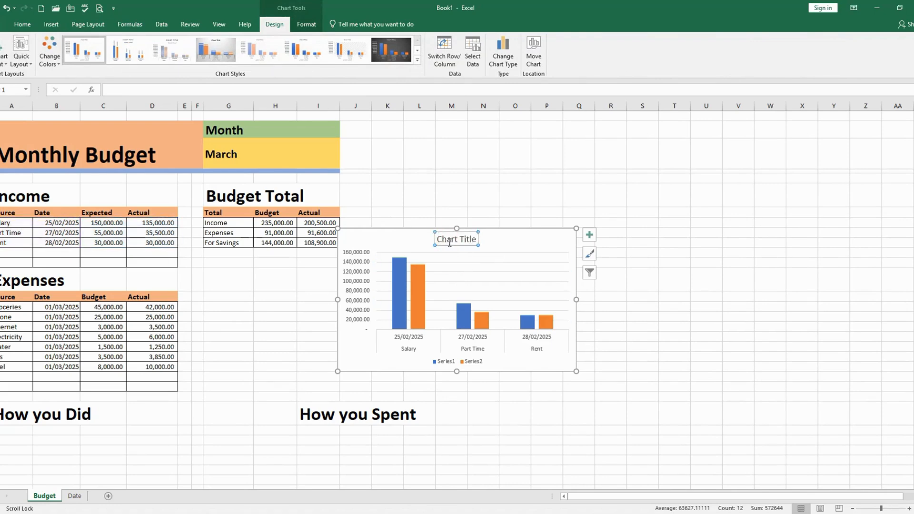
{"action": "key", "text": "Delete"}
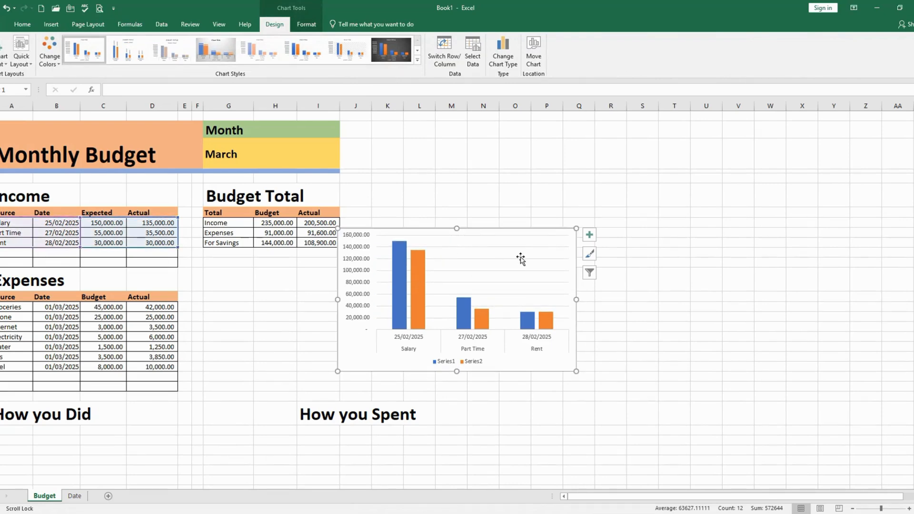
{"action": "left_click", "coordinate": [408, 352]}
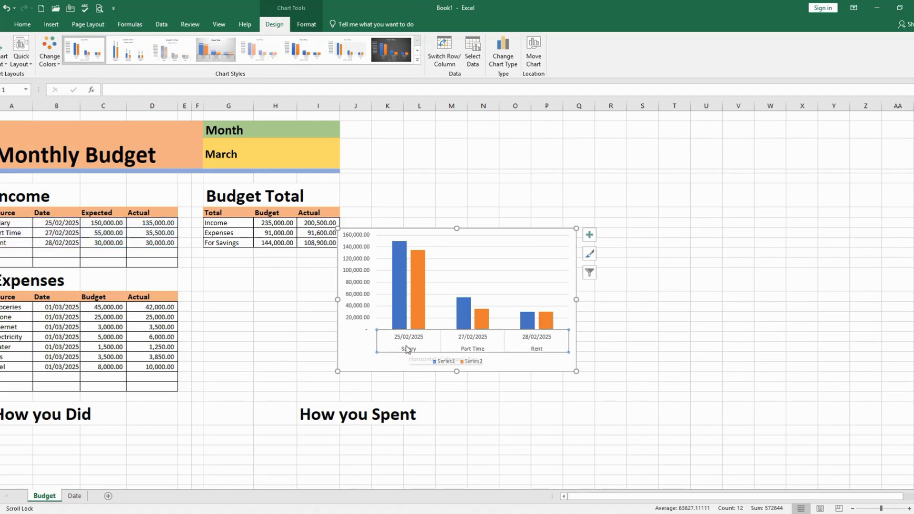
{"action": "left_click", "coordinate": [375, 358]}
{"action": "left_click", "coordinate": [399, 351]}
{"action": "left_click", "coordinate": [367, 344]}
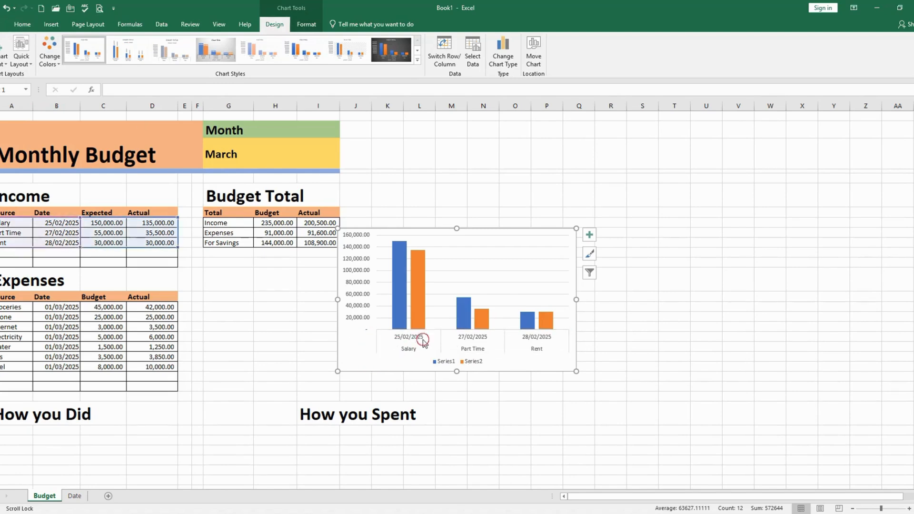
{"action": "left_click", "coordinate": [420, 339]}
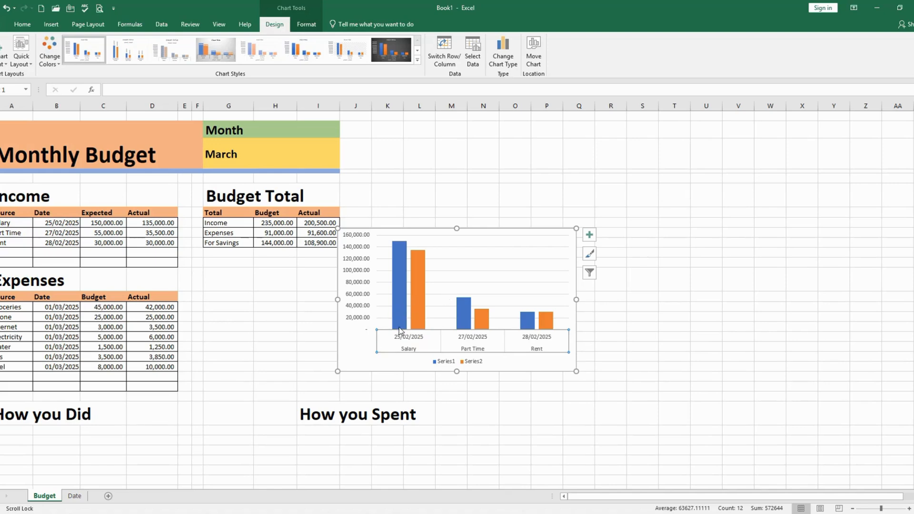
{"action": "left_click", "coordinate": [350, 367]}
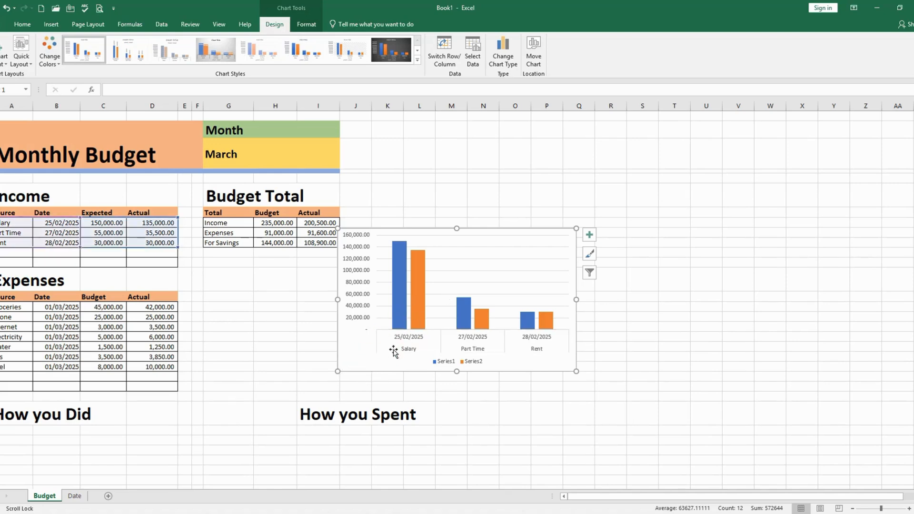
{"action": "left_click", "coordinate": [462, 312]}
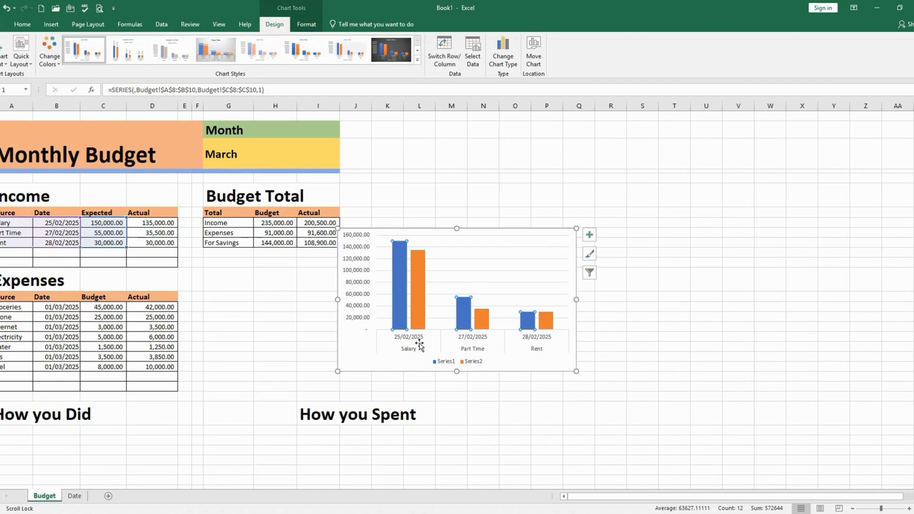
{"action": "left_click", "coordinate": [419, 345]}
{"action": "left_click", "coordinate": [405, 346]}
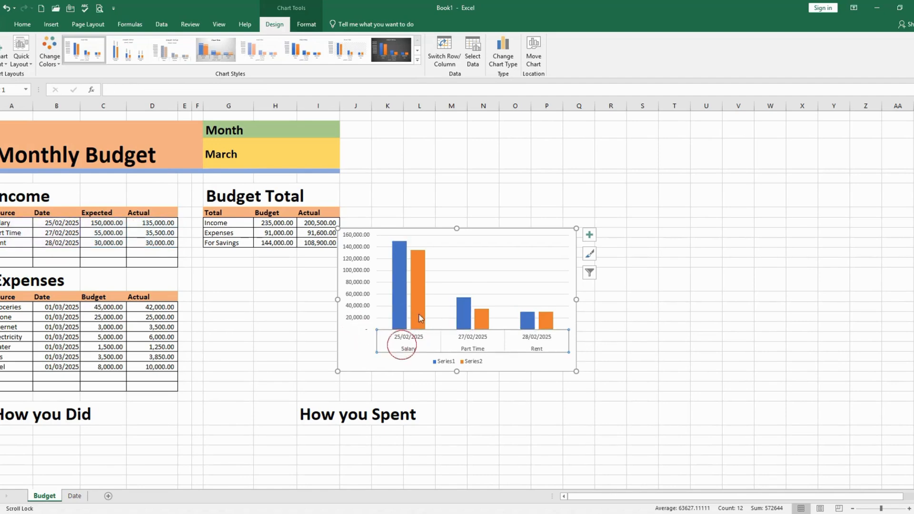
{"action": "left_click", "coordinate": [419, 297]}
{"action": "left_click", "coordinate": [396, 308]}
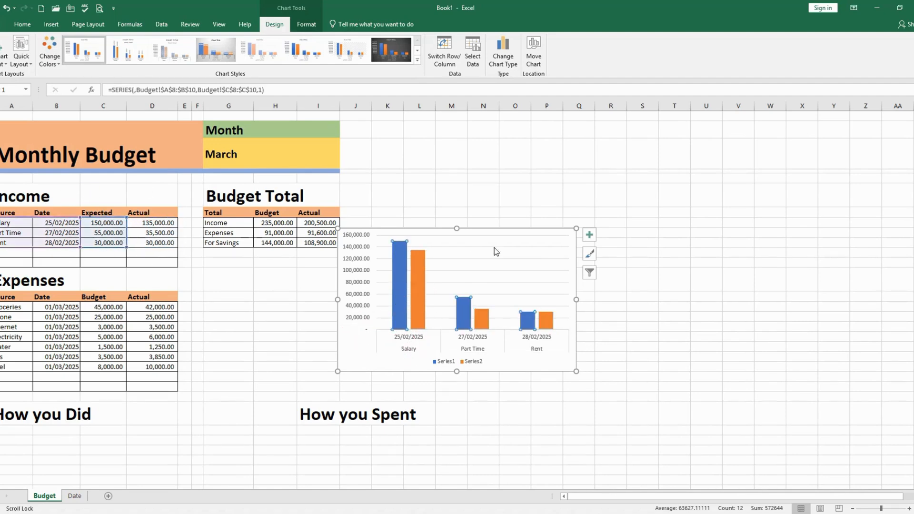
{"action": "left_click", "coordinate": [427, 347]}
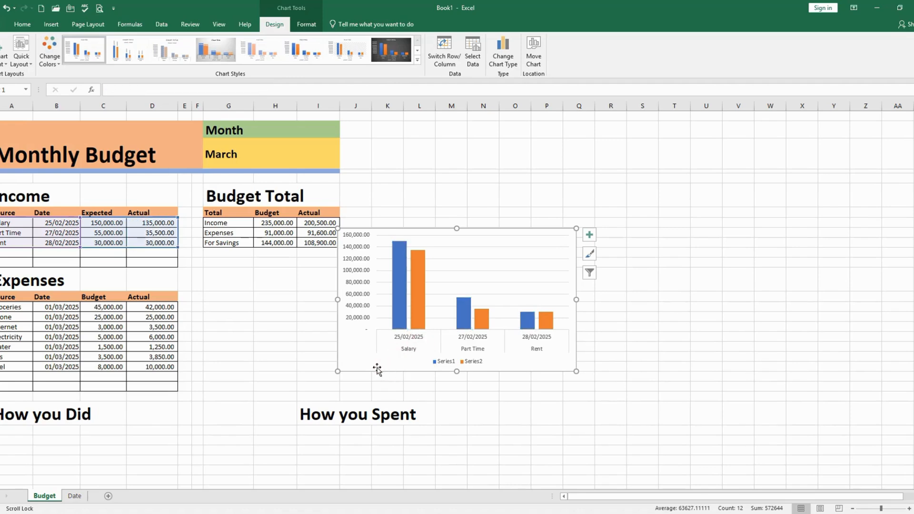
{"action": "left_click", "coordinate": [355, 399]}
Make the income chart's horizontal axis labels bold and set their font size to 10
{"action": "left_click", "coordinate": [412, 349]}
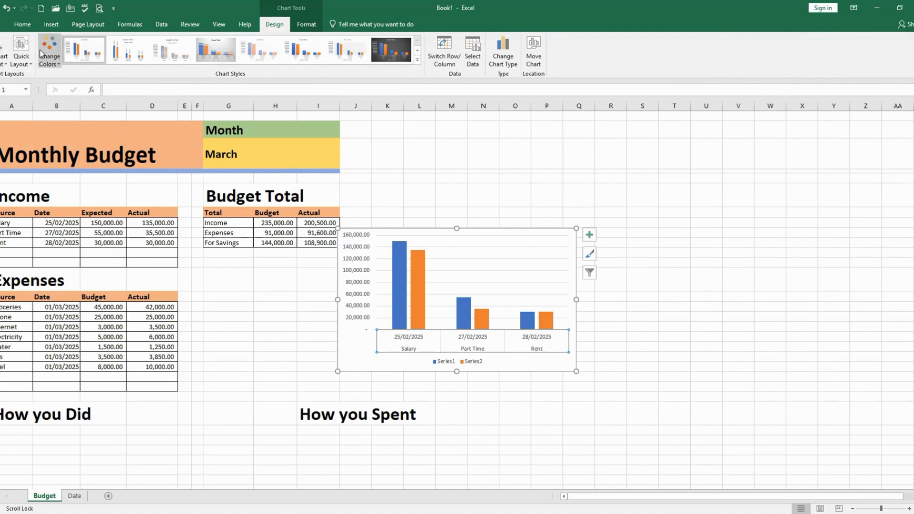
{"action": "left_click", "coordinate": [22, 24]}
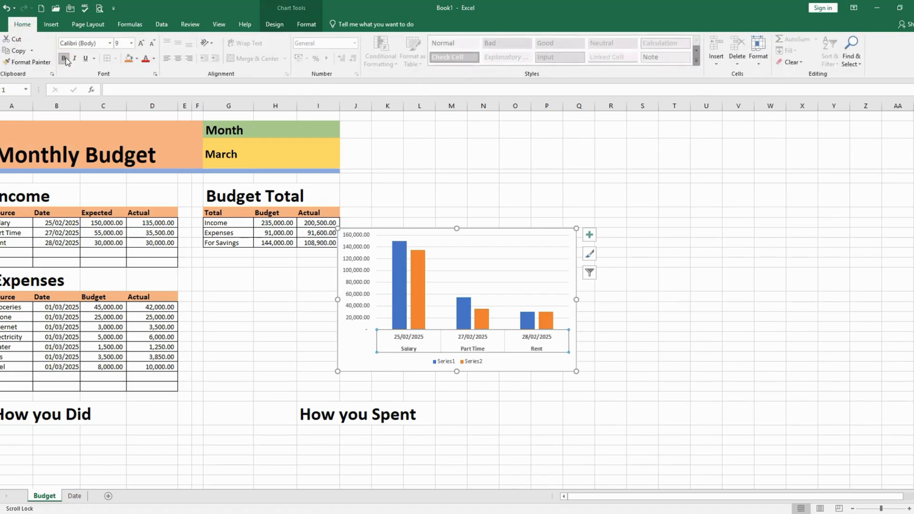
{"action": "left_click", "coordinate": [131, 43]}
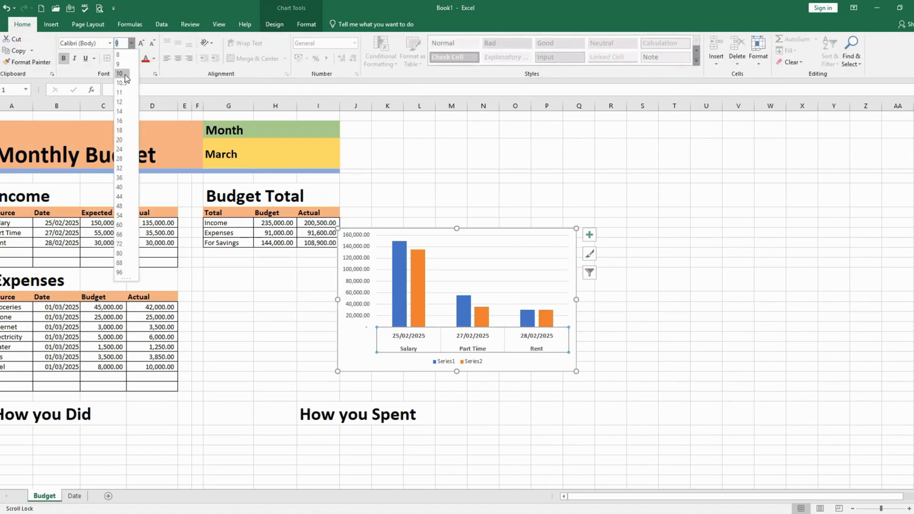
{"action": "left_click", "coordinate": [122, 74]}
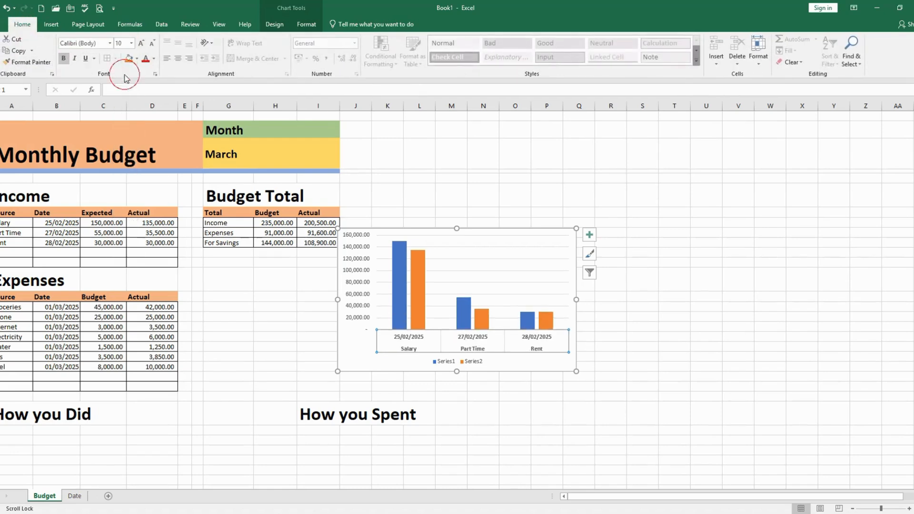
Move the income column chart directly below the How you Did heading, aligned with the sheet's first columns
{"action": "left_click", "coordinate": [350, 363]}
{"action": "left_click_drag", "start_coordinate": [353, 357], "coordinate": [340, 366]}
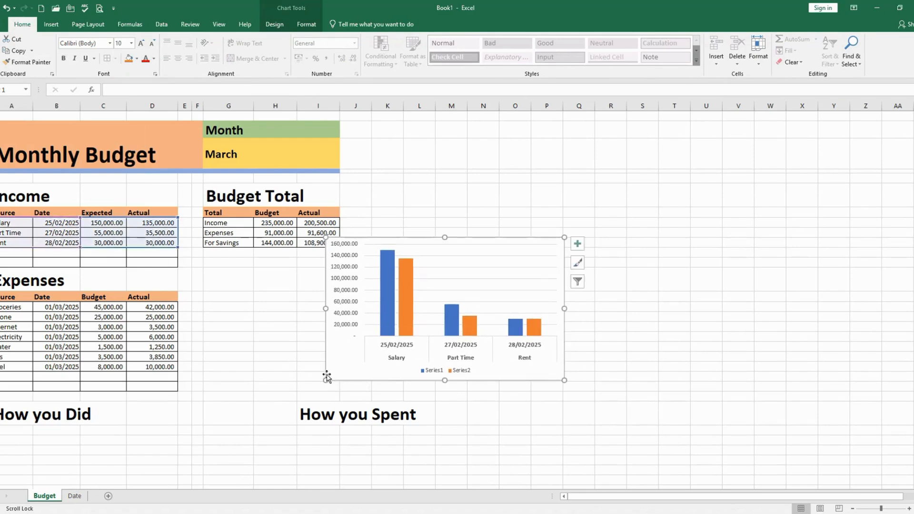
{"action": "left_click_drag", "start_coordinate": [327, 372], "coordinate": [99, 464]}
{"action": "scroll", "coordinate": [194, 430], "scroll_direction": "down", "scroll_amount": 1}
{"action": "scroll", "coordinate": [193, 430], "scroll_direction": "down", "scroll_amount": 5}
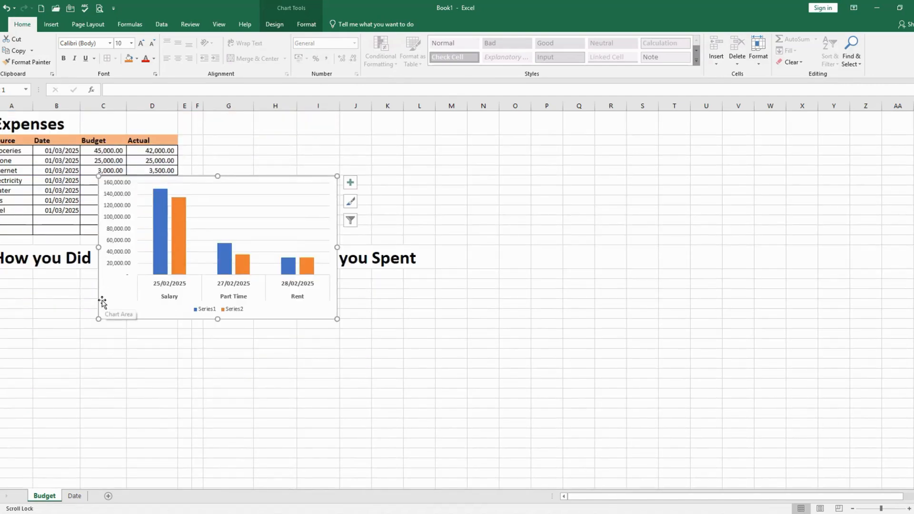
{"action": "scroll", "coordinate": [103, 300], "scroll_direction": "down", "scroll_amount": 1}
{"action": "scroll", "coordinate": [103, 300], "scroll_direction": "down", "scroll_amount": 1}
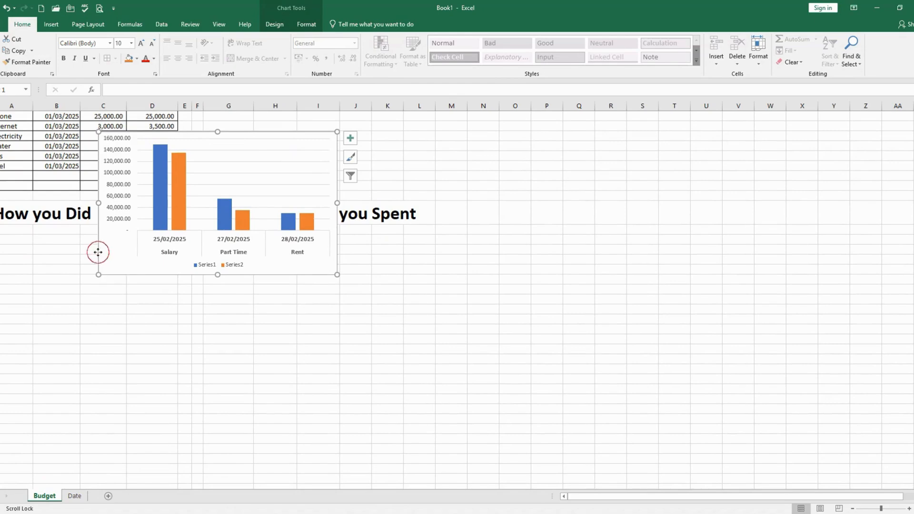
{"action": "left_click_drag", "start_coordinate": [96, 250], "coordinate": [8, 351]}
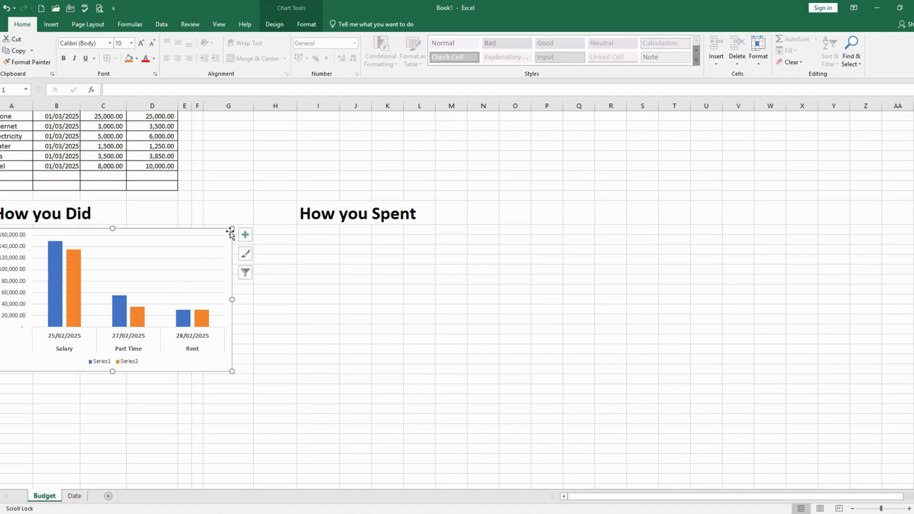
Shrink the income column chart from its corner so that it ends at column F, and deselect it
{"action": "left_click", "coordinate": [306, 373]}
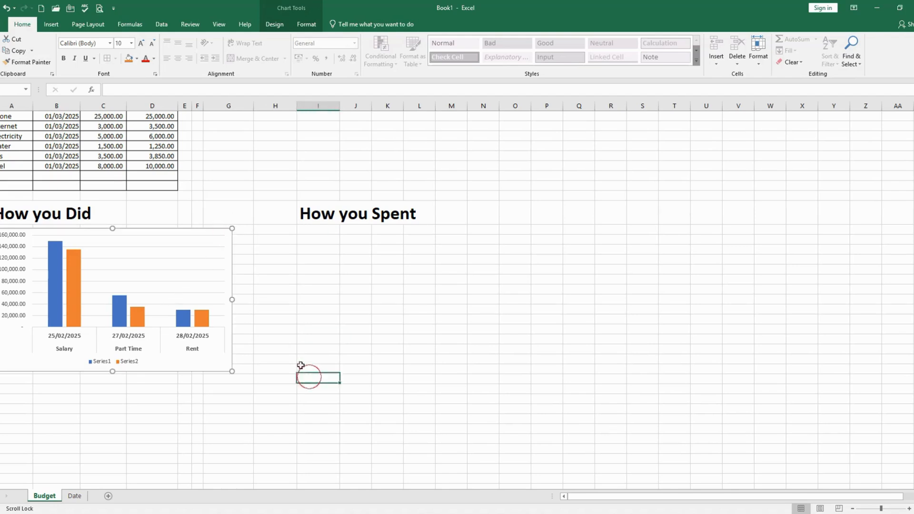
{"action": "left_click", "coordinate": [206, 238]}
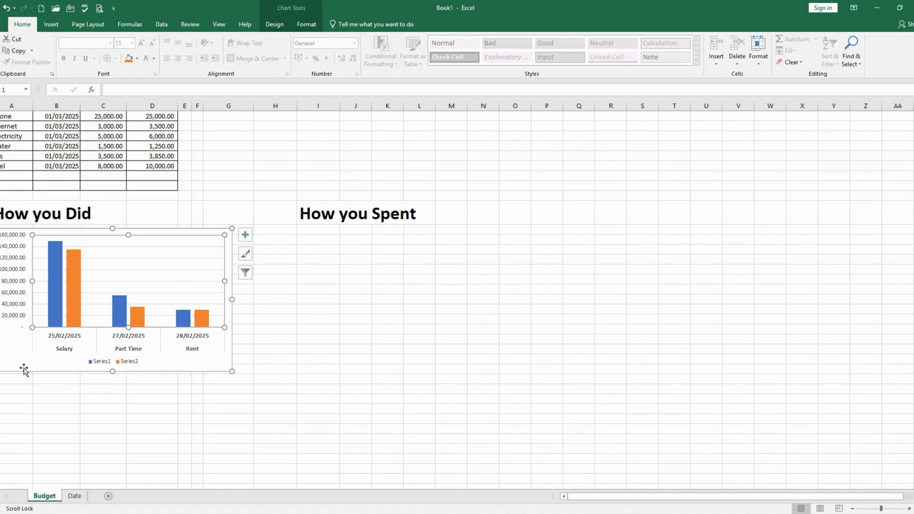
{"action": "mouse_move", "coordinate": [232, 371]}
{"action": "left_mouse_down"}
{"action": "mouse_move", "coordinate": [185, 364]}
{"action": "mouse_move", "coordinate": [202, 364]}
{"action": "left_mouse_up"}
{"action": "left_click", "coordinate": [172, 408]}
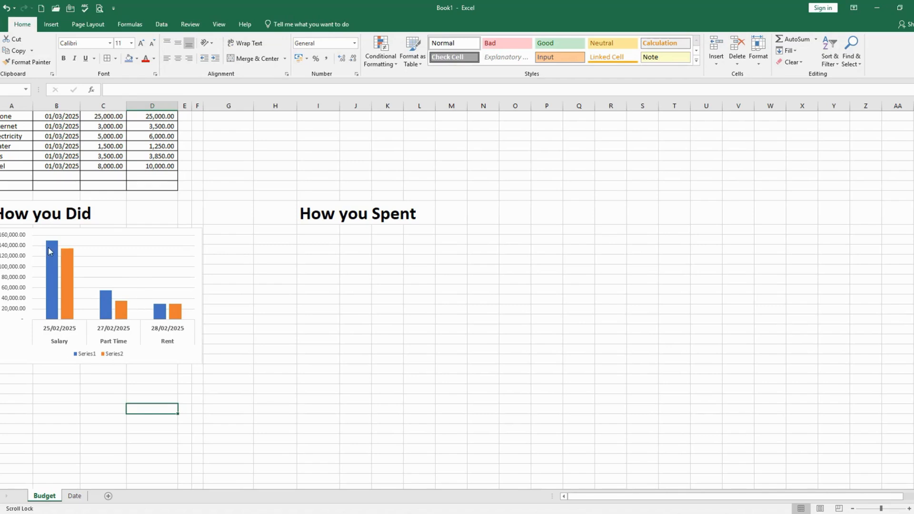
Insert a 2-D pie chart from the Groceries to Fuel rows of the Expenses table and place it below the How you Spent heading
{"action": "mouse_move", "coordinate": [61, 272]}
{"action": "mouse_move", "coordinate": [173, 312]}
{"action": "scroll", "coordinate": [281, 250], "scroll_direction": "up", "scroll_amount": 2}
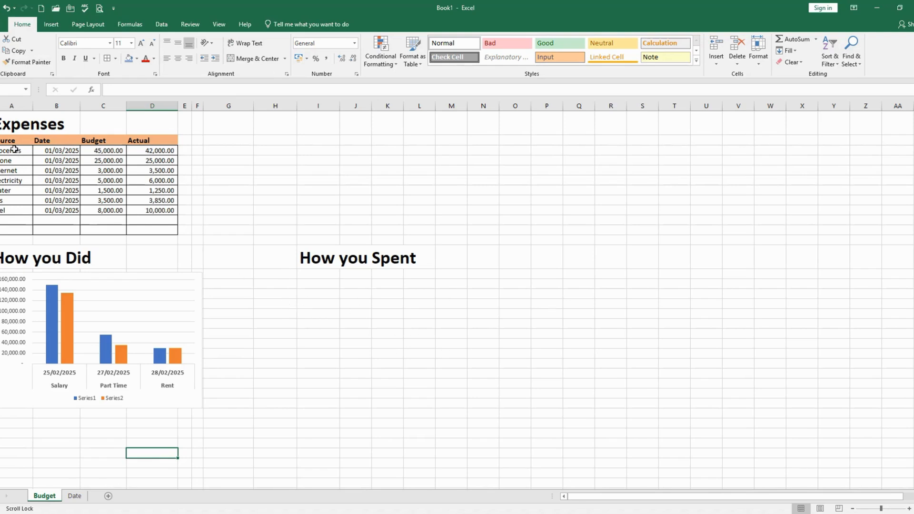
{"action": "left_click_drag", "start_coordinate": [15, 149], "coordinate": [149, 210]}
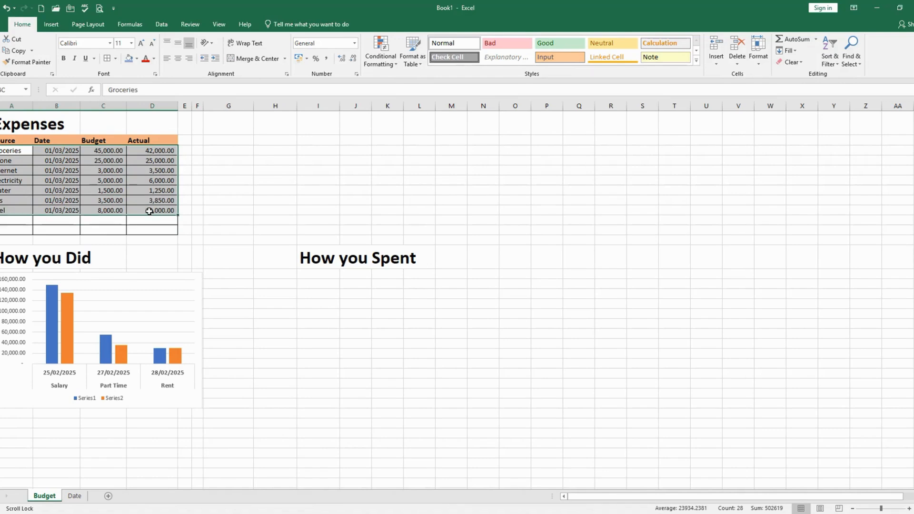
{"action": "left_click", "coordinate": [50, 24]}
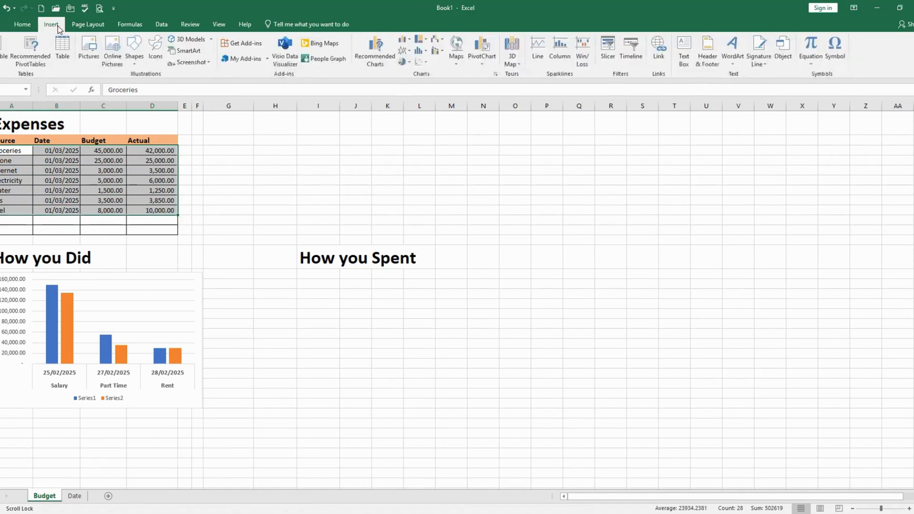
{"action": "left_click", "coordinate": [403, 62]}
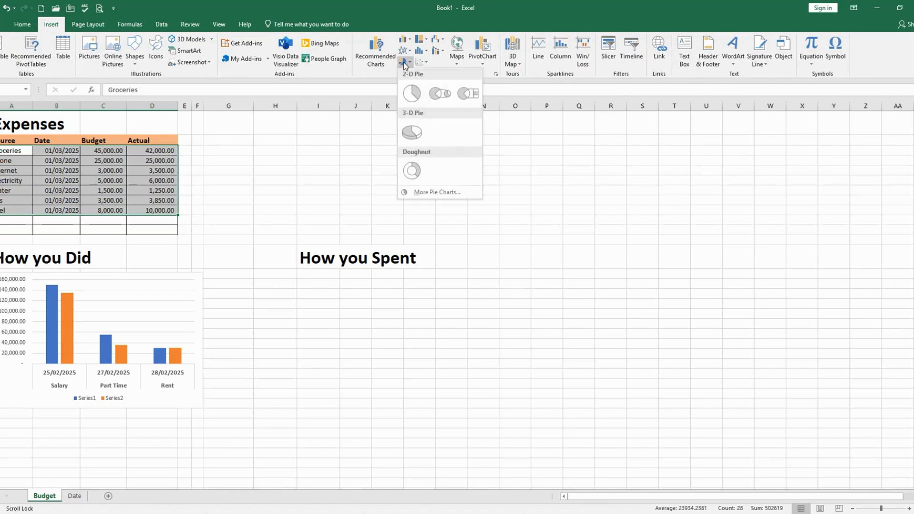
{"action": "left_click", "coordinate": [412, 93]}
{"action": "left_click_drag", "start_coordinate": [344, 238], "coordinate": [247, 279]}
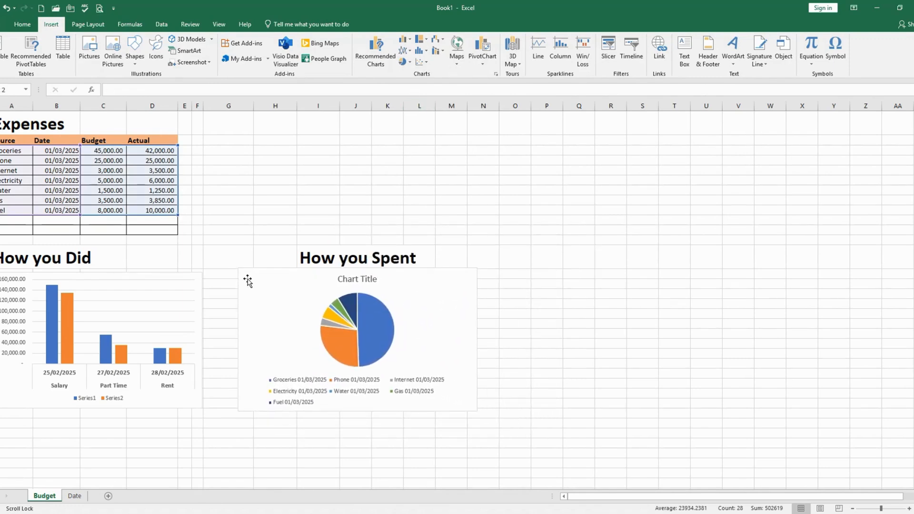
Delete the title of the expenses pie chart
{"action": "left_click", "coordinate": [344, 279]}
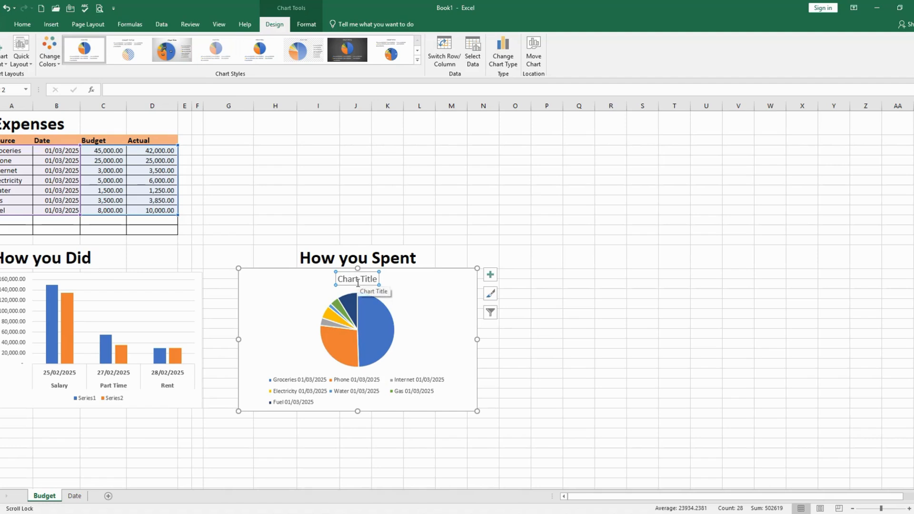
{"action": "left_click", "coordinate": [348, 282]}
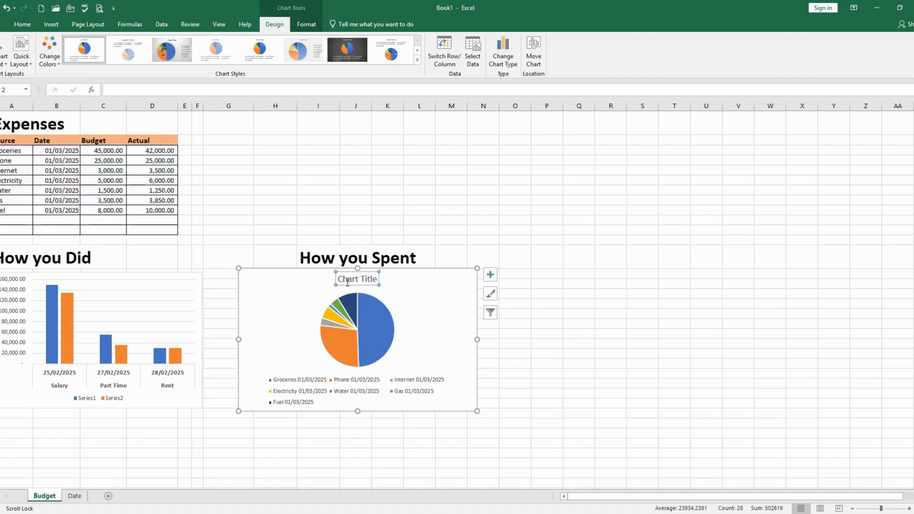
{"action": "key", "text": "Delete"}
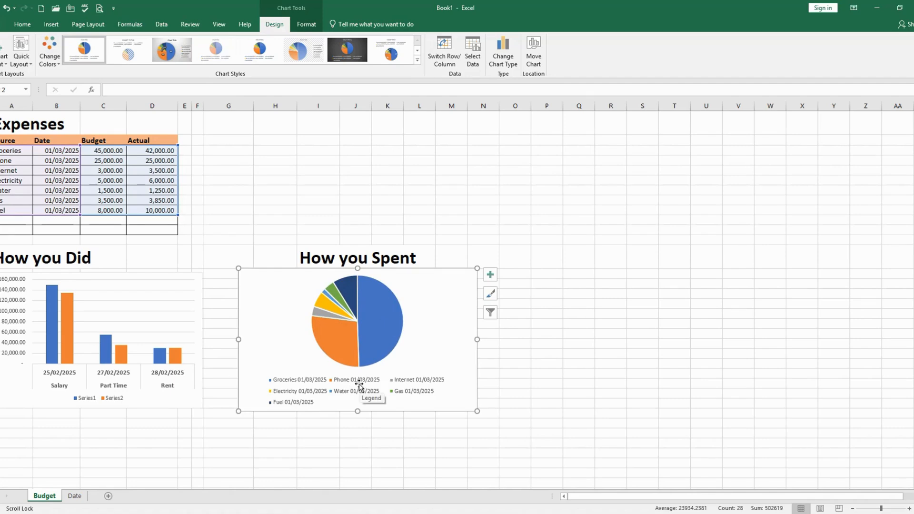
Add data callouts to the slices of the expenses pie chart
{"action": "left_click", "coordinate": [359, 385]}
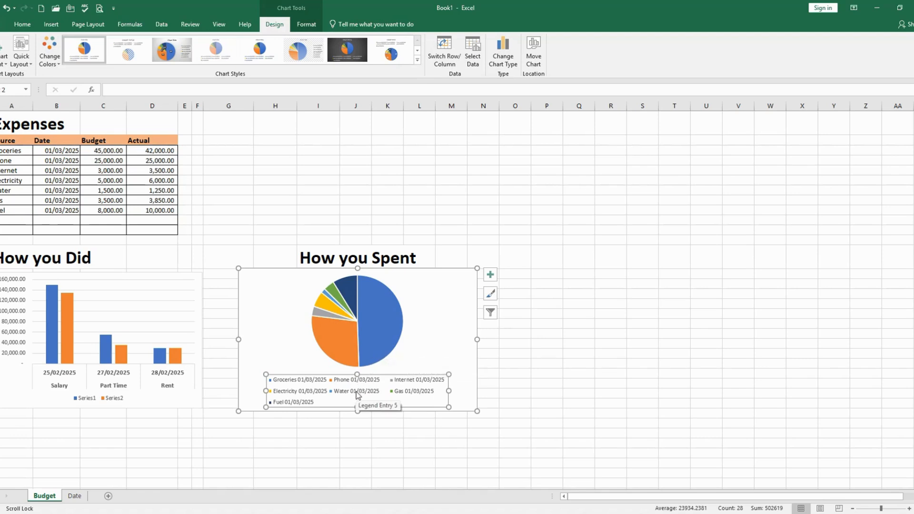
{"action": "right_click", "coordinate": [378, 343]}
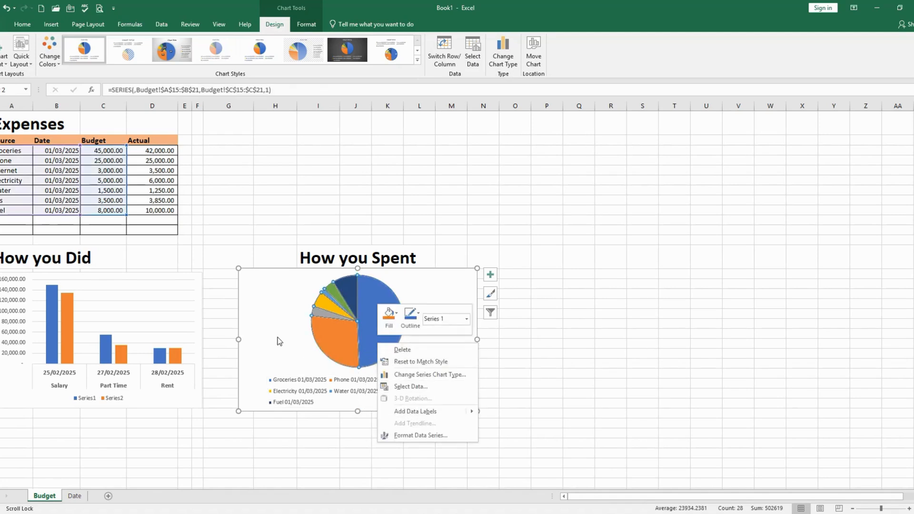
{"action": "right_click", "coordinate": [387, 340]}
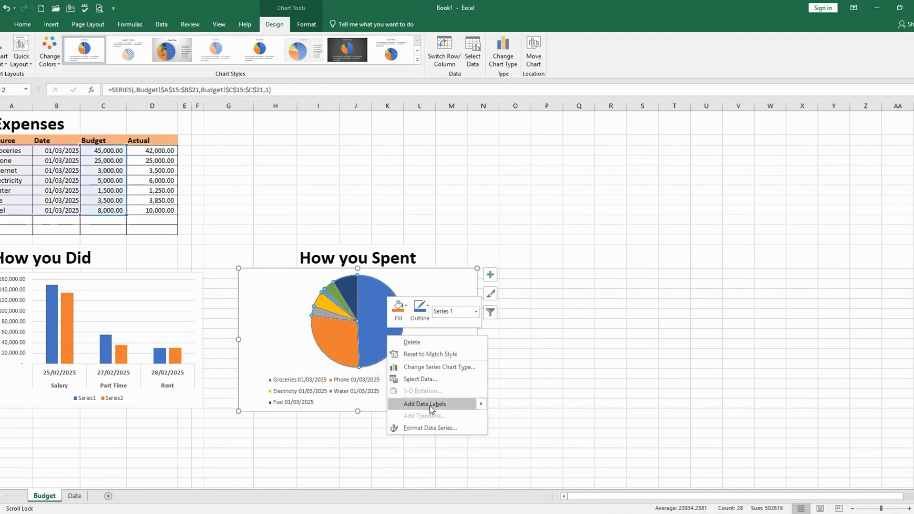
{"action": "left_click", "coordinate": [269, 319]}
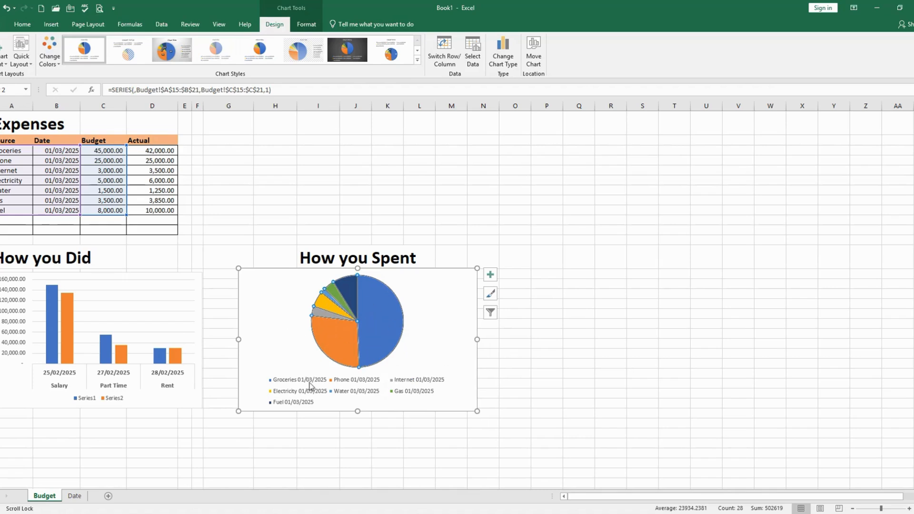
{"action": "right_click", "coordinate": [374, 333]}
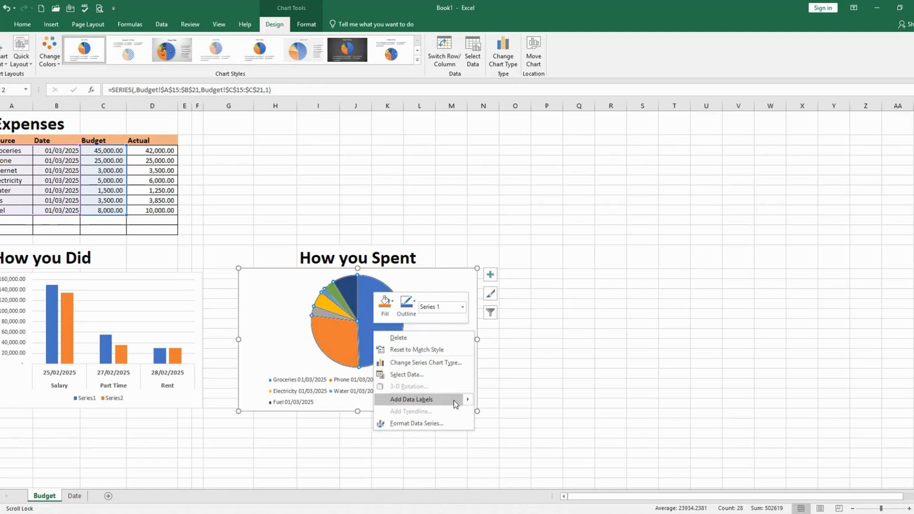
{"action": "mouse_move", "coordinate": [468, 400]}
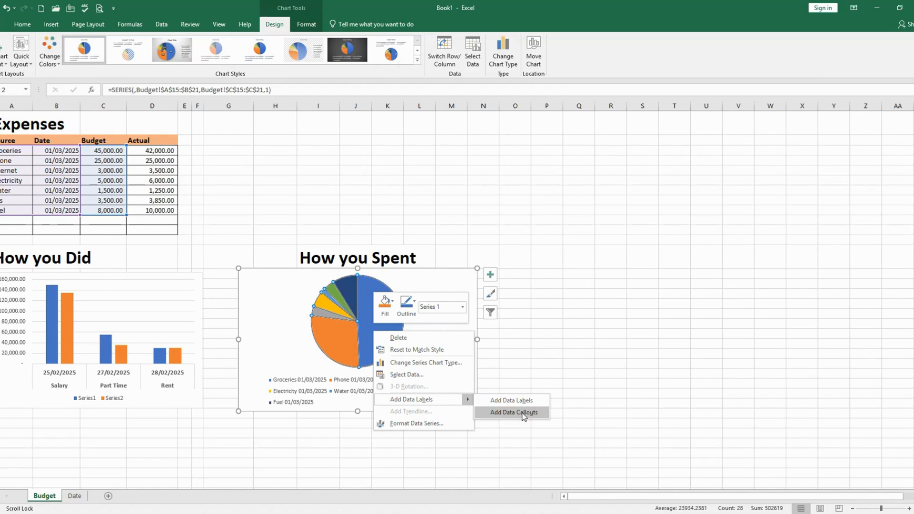
{"action": "left_click", "coordinate": [523, 413]}
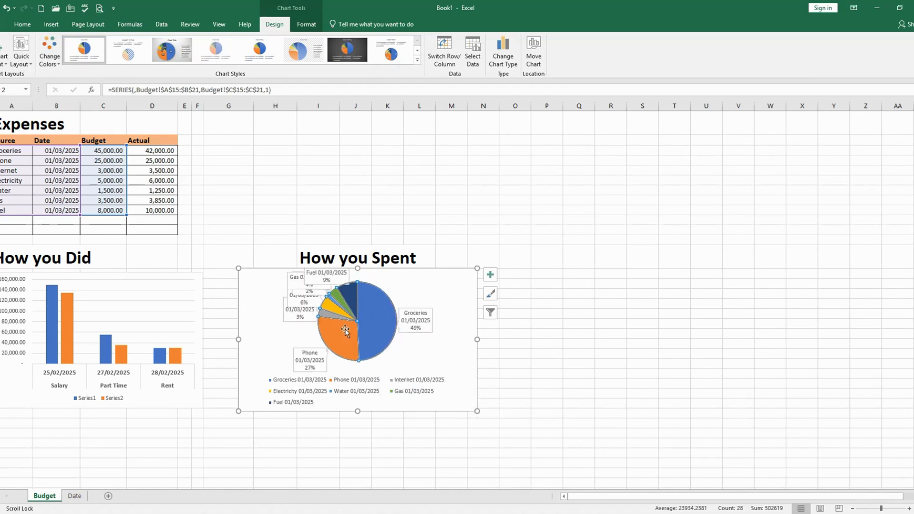
{"action": "left_click", "coordinate": [346, 384]}
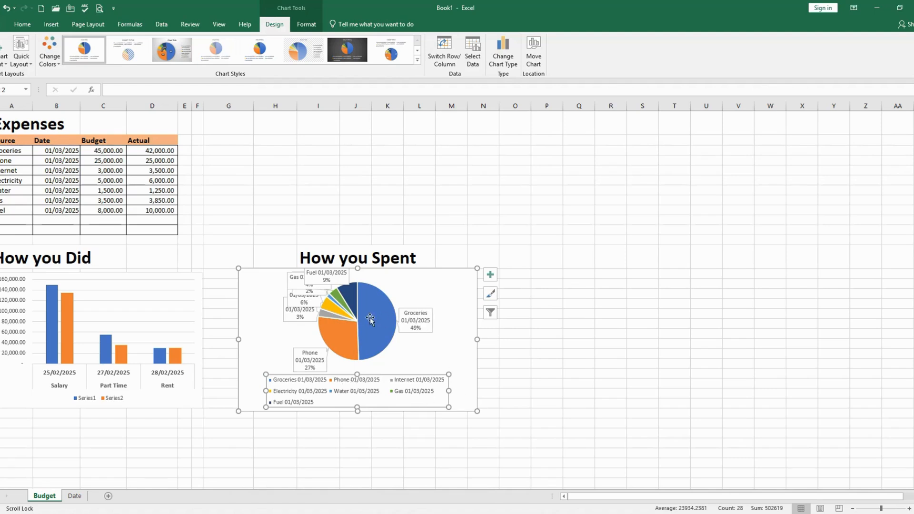
{"action": "left_click", "coordinate": [386, 322]}
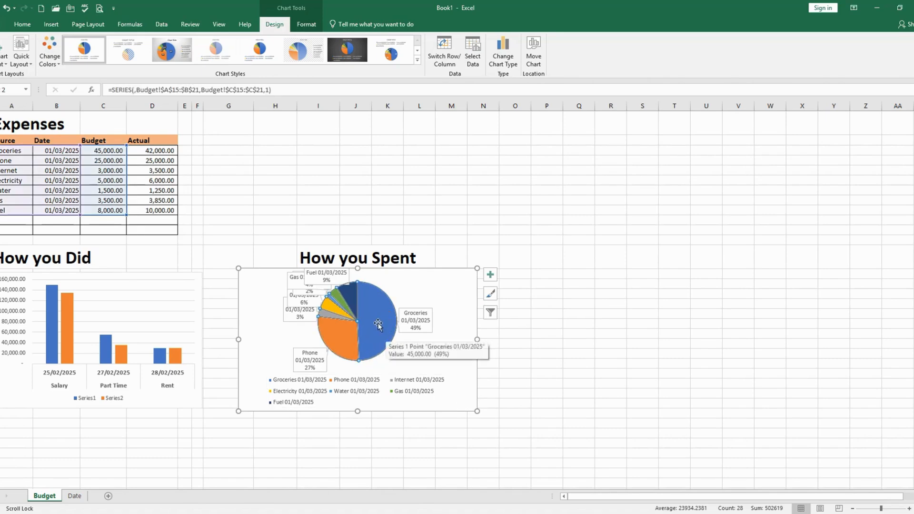
{"action": "left_click", "coordinate": [372, 342]}
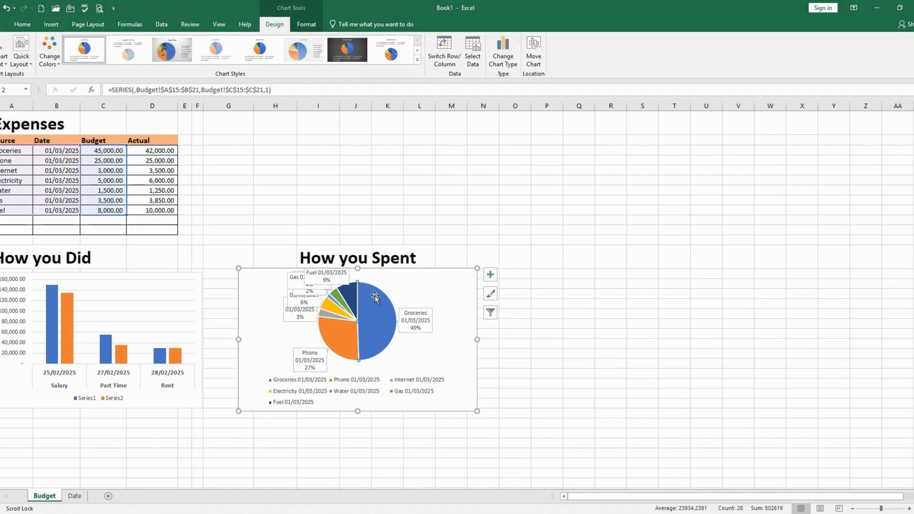
{"action": "left_click", "coordinate": [406, 286]}
{"action": "left_click", "coordinate": [364, 308]}
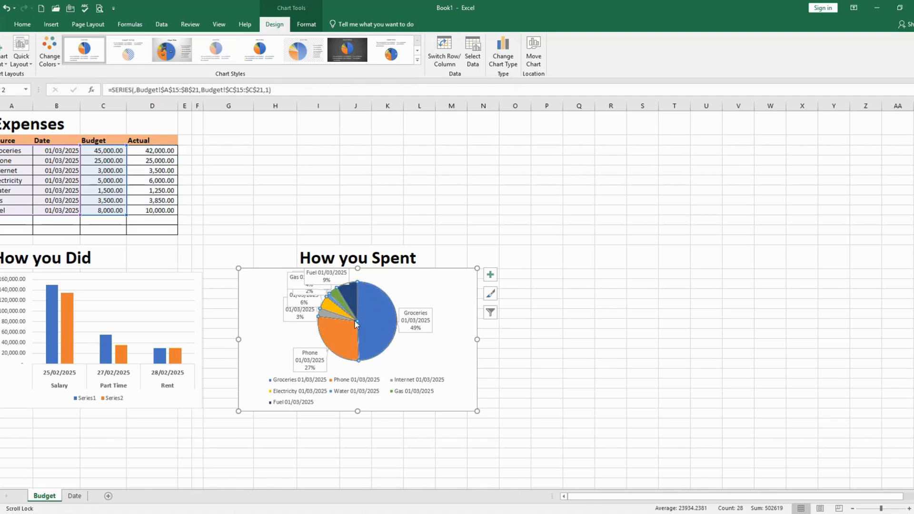
{"action": "left_click_drag", "start_coordinate": [388, 343], "coordinate": [402, 355]}
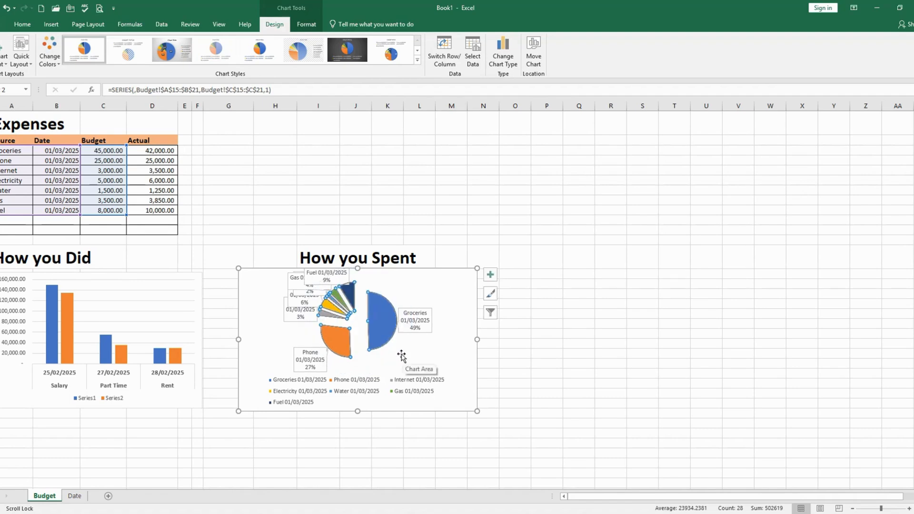
{"action": "key", "text": "ctrl+z"}
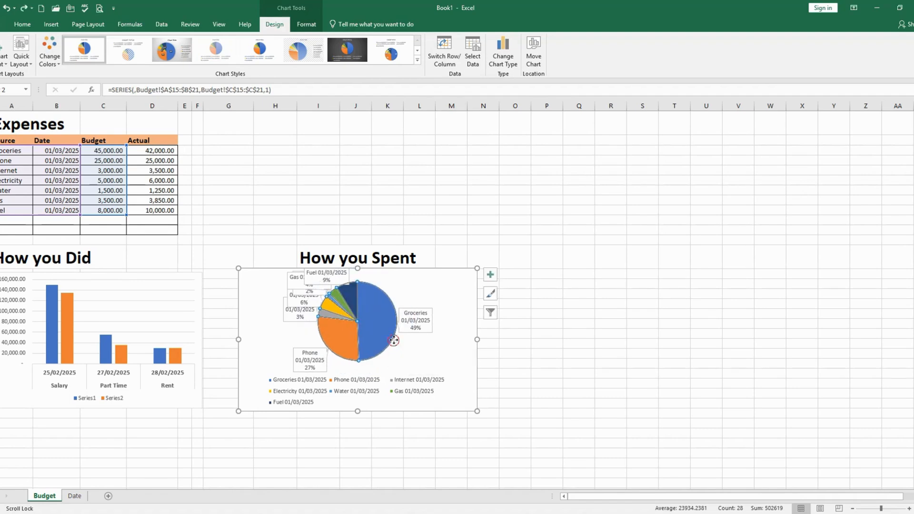
{"action": "left_click", "coordinate": [436, 352]}
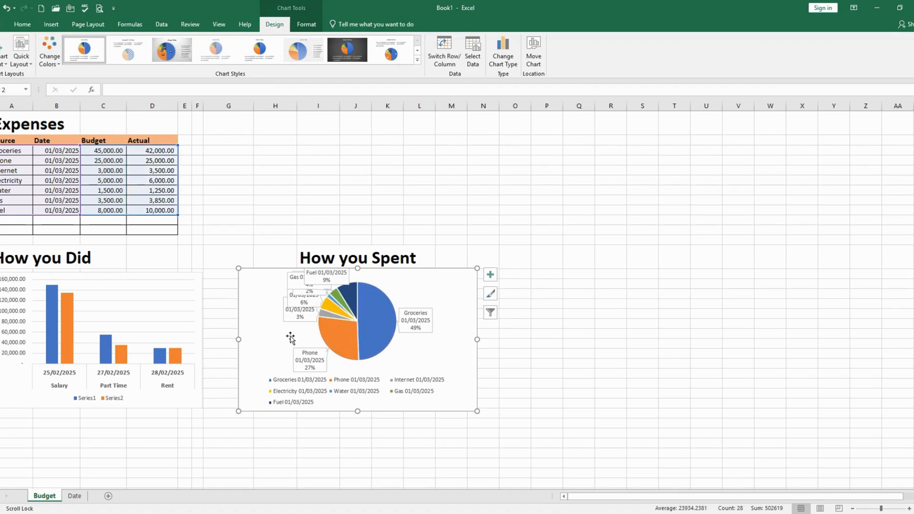
Move the Internet and Electricity callouts away from the pie, and enlarge the pie chart outward from its lower corner
{"action": "left_click", "coordinate": [309, 352]}
{"action": "left_click_drag", "start_coordinate": [301, 319], "coordinate": [281, 333]}
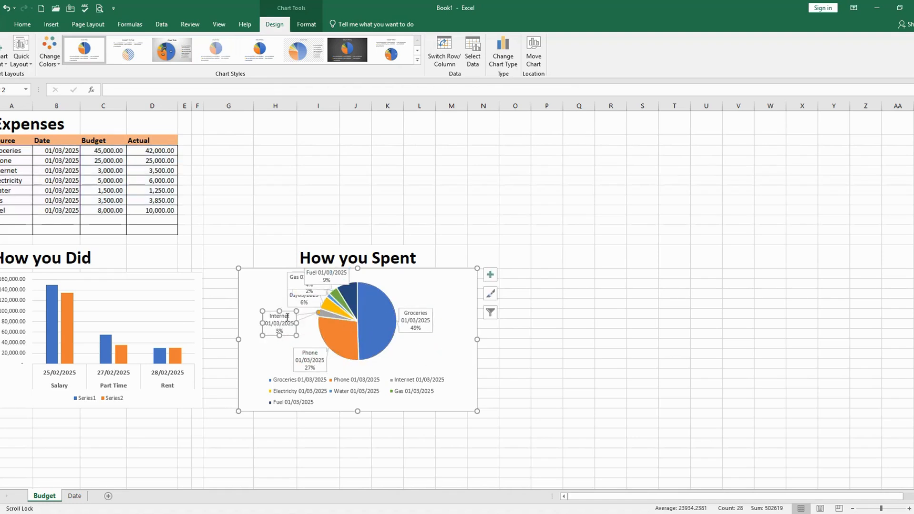
{"action": "left_click_drag", "start_coordinate": [291, 302], "coordinate": [280, 301]}
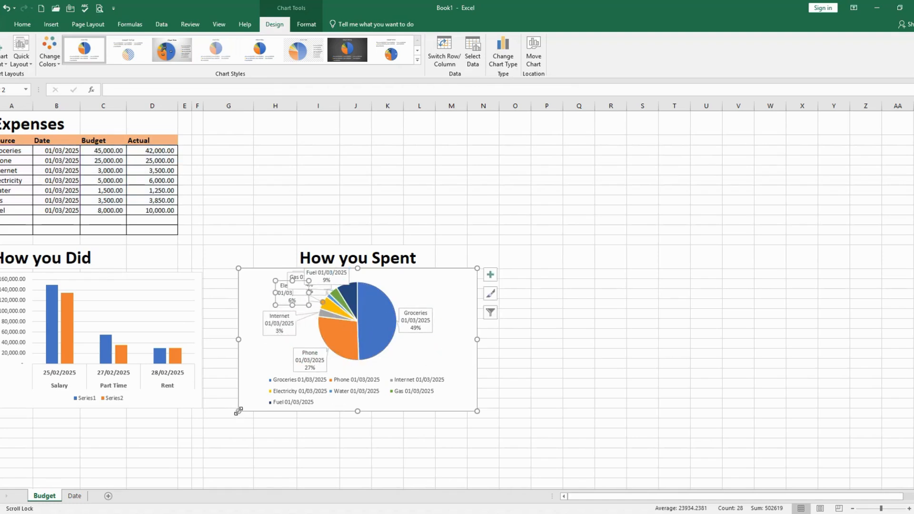
{"action": "left_click_drag", "start_coordinate": [238, 411], "coordinate": [231, 430]}
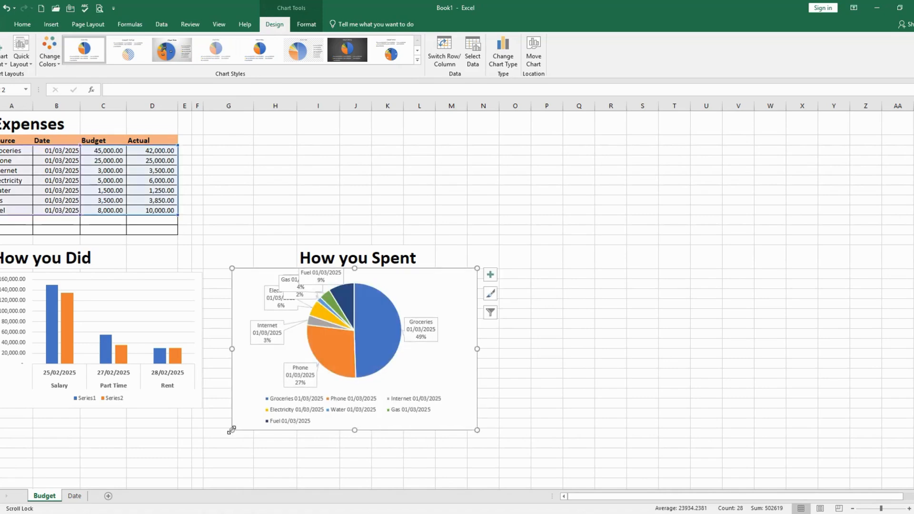
Move the Groceries callout lower beside its slice and shift the Fuel callout over the top of the pie
{"action": "left_click", "coordinate": [422, 339]}
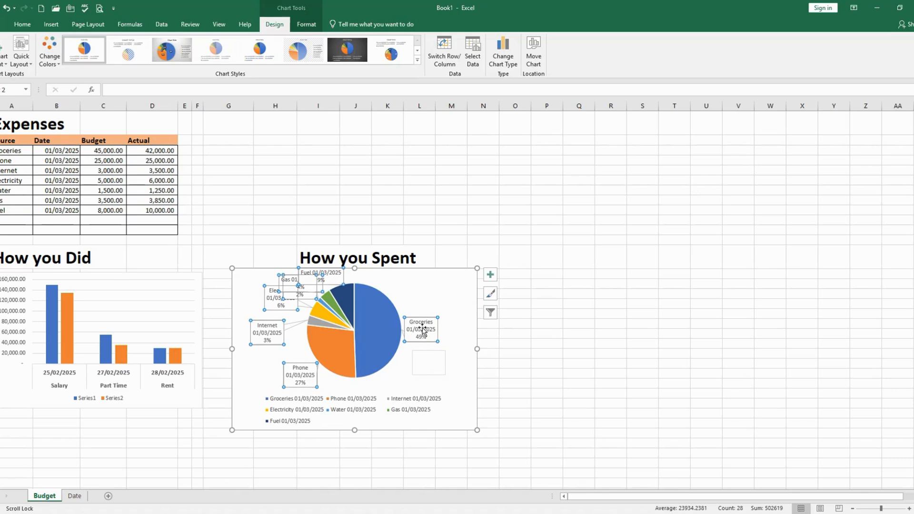
{"action": "left_click", "coordinate": [424, 336]}
{"action": "left_click_drag", "start_coordinate": [428, 343], "coordinate": [429, 368]}
{"action": "left_click_drag", "start_coordinate": [332, 276], "coordinate": [381, 280]}
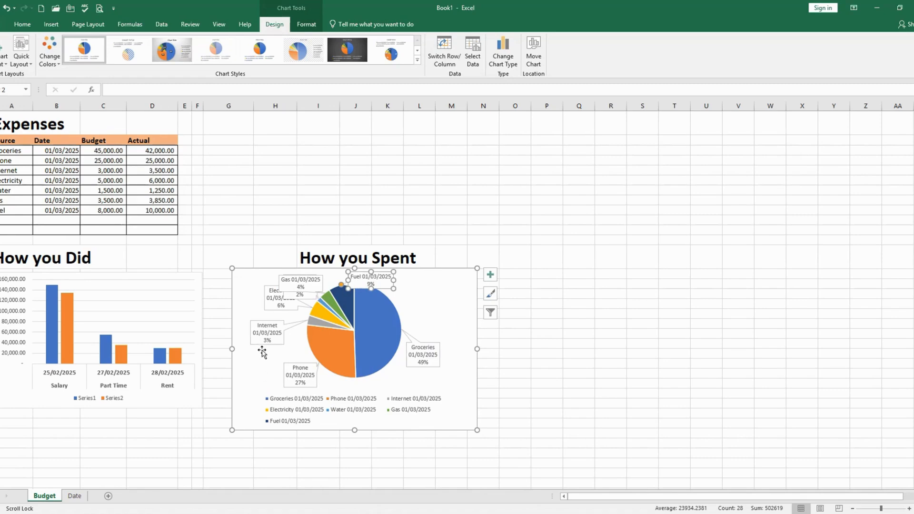
Spread the Internet, Electricity, Water, Gas and Fuel callouts around the pie so that none of them overlap
{"action": "left_click_drag", "start_coordinate": [261, 339], "coordinate": [265, 351]}
{"action": "left_click_drag", "start_coordinate": [277, 311], "coordinate": [258, 327]}
{"action": "left_click", "coordinate": [286, 286]}
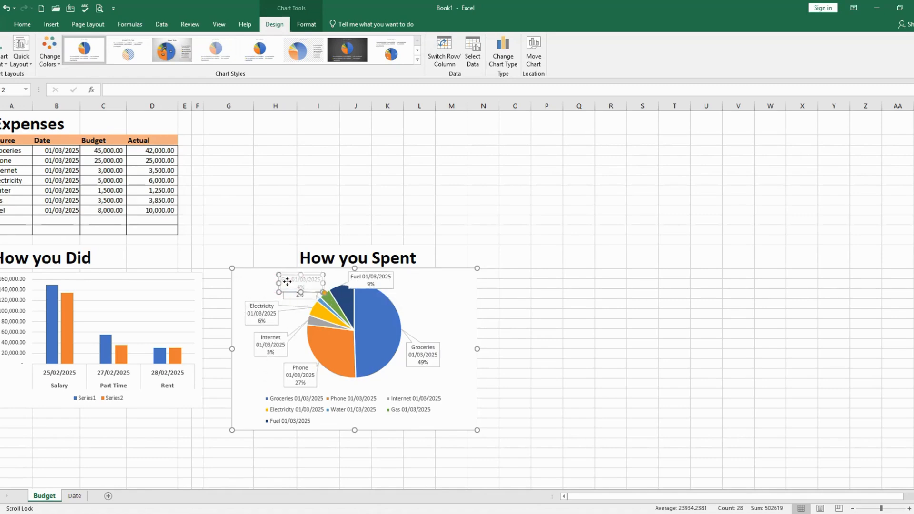
{"action": "left_click_drag", "start_coordinate": [289, 296], "coordinate": [247, 295]}
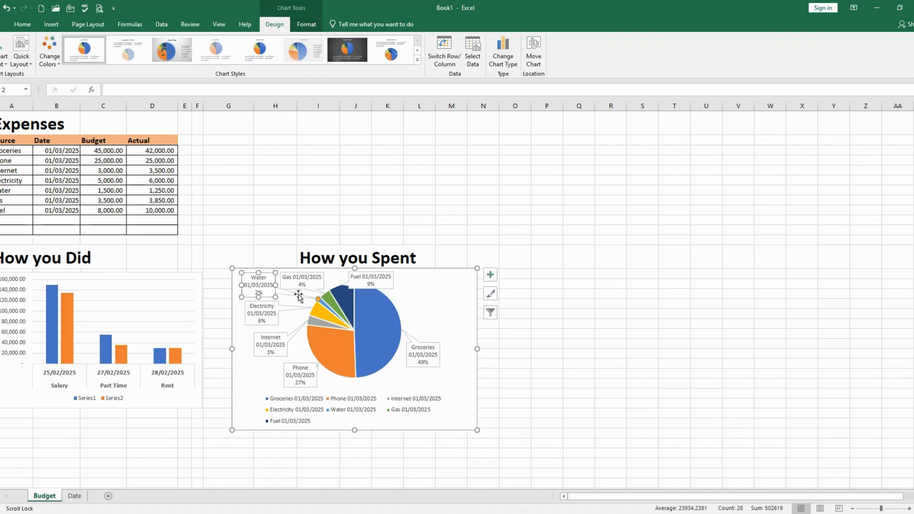
{"action": "left_click_drag", "start_coordinate": [302, 280], "coordinate": [307, 277]}
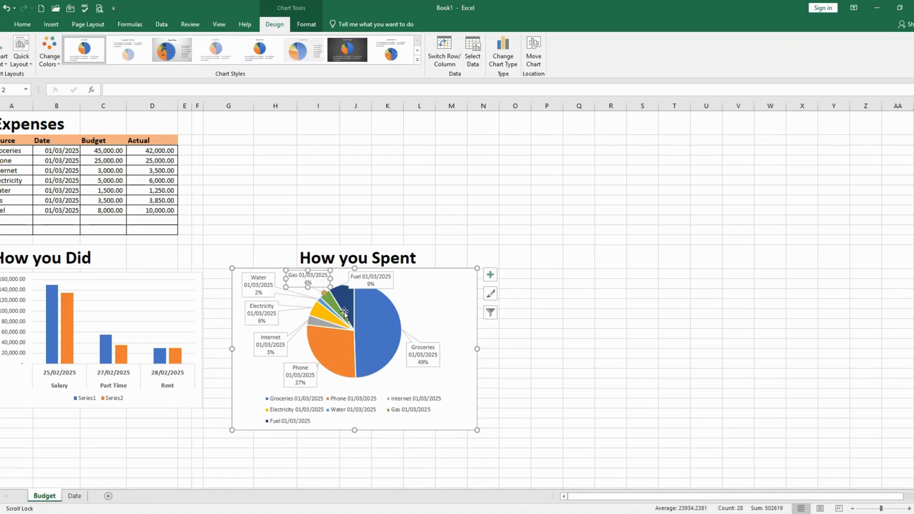
{"action": "left_click", "coordinate": [380, 287]}
{"action": "left_click_drag", "start_coordinate": [384, 290], "coordinate": [379, 287]}
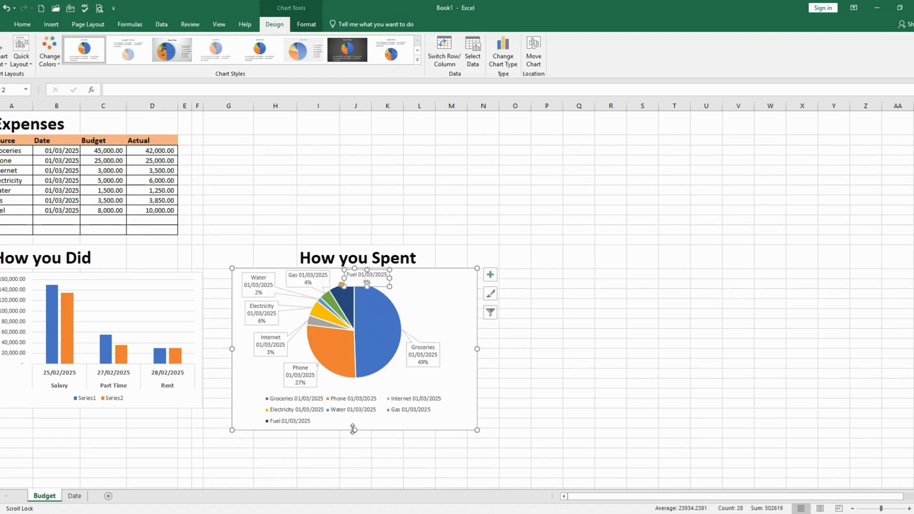
Extend the pie chart downward, enlarge the income column chart to end about level with it, and deselect the charts
{"action": "left_click_drag", "start_coordinate": [353, 430], "coordinate": [354, 445]}
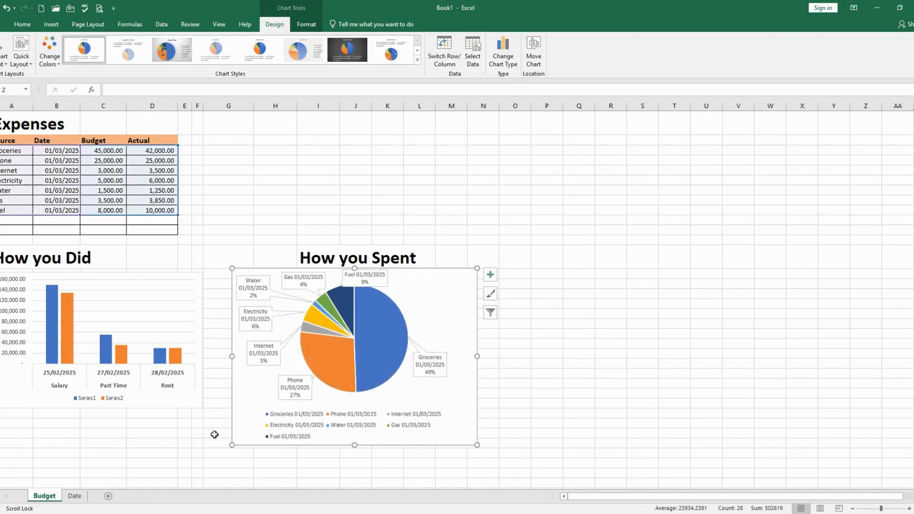
{"action": "left_click", "coordinate": [141, 404]}
{"action": "left_click_drag", "start_coordinate": [202, 409], "coordinate": [208, 443]}
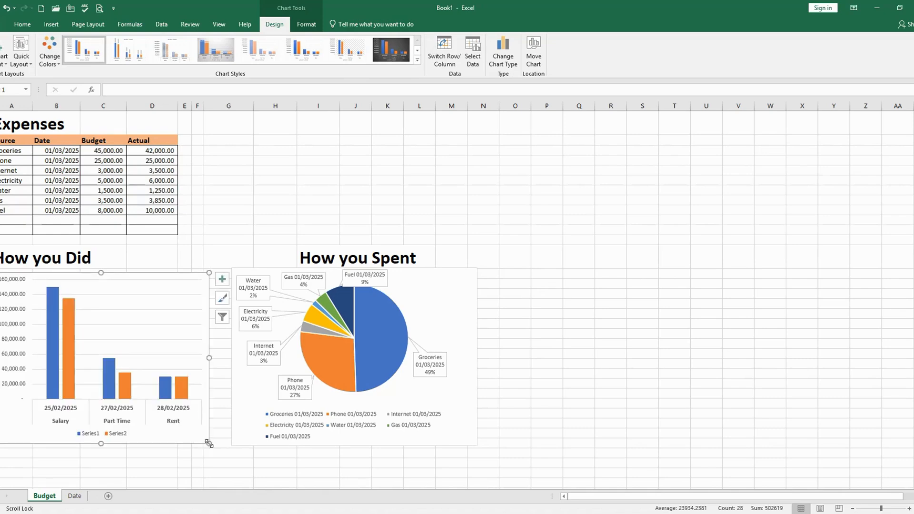
{"action": "left_click", "coordinate": [598, 365]}
Review the finished budget sheet, examining the For Savings budget and actual formulas and both charts
{"action": "scroll", "coordinate": [220, 288], "scroll_direction": "up", "scroll_amount": 1}
{"action": "scroll", "coordinate": [220, 288], "scroll_direction": "up", "scroll_amount": 4}
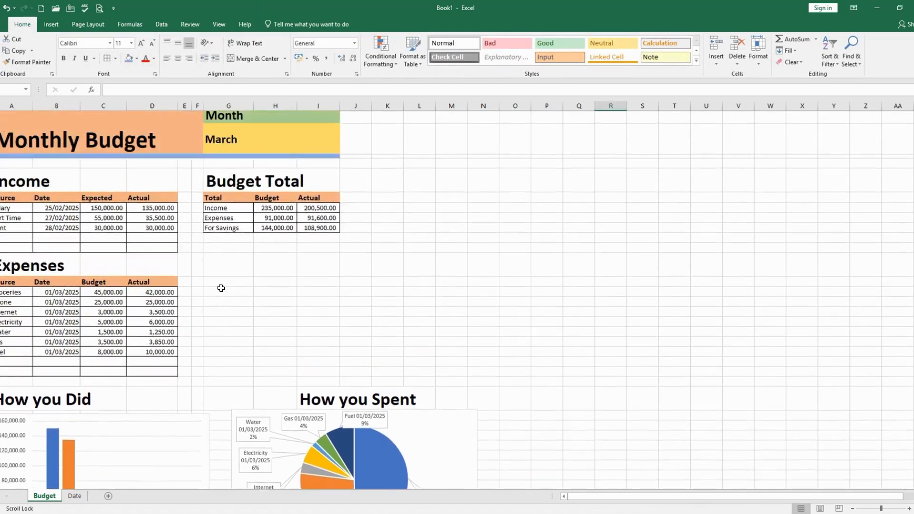
{"action": "scroll", "coordinate": [179, 212], "scroll_direction": "down", "scroll_amount": 3}
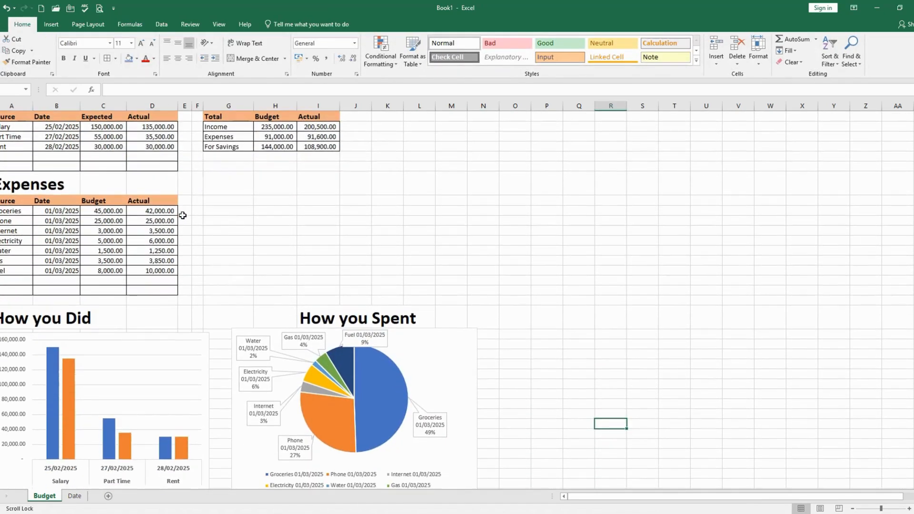
{"action": "scroll", "coordinate": [142, 169], "scroll_direction": "up", "scroll_amount": 3}
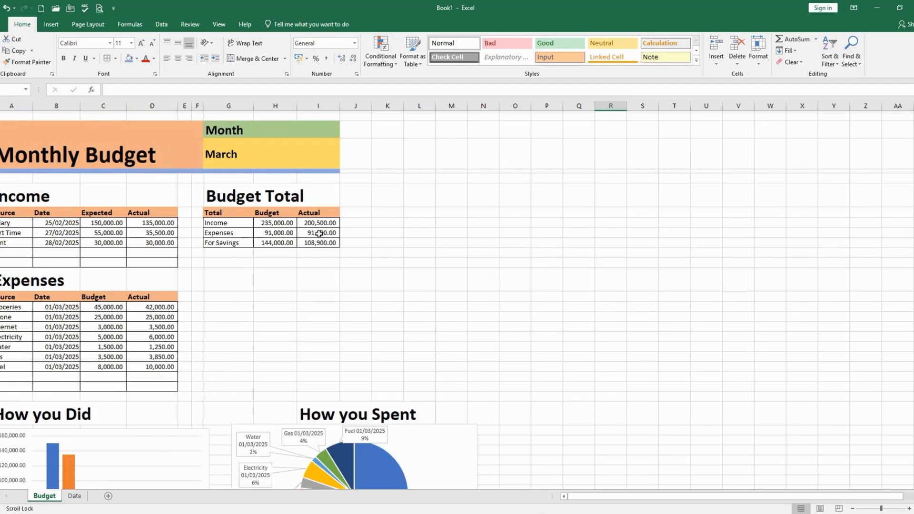
{"action": "left_click", "coordinate": [278, 245]}
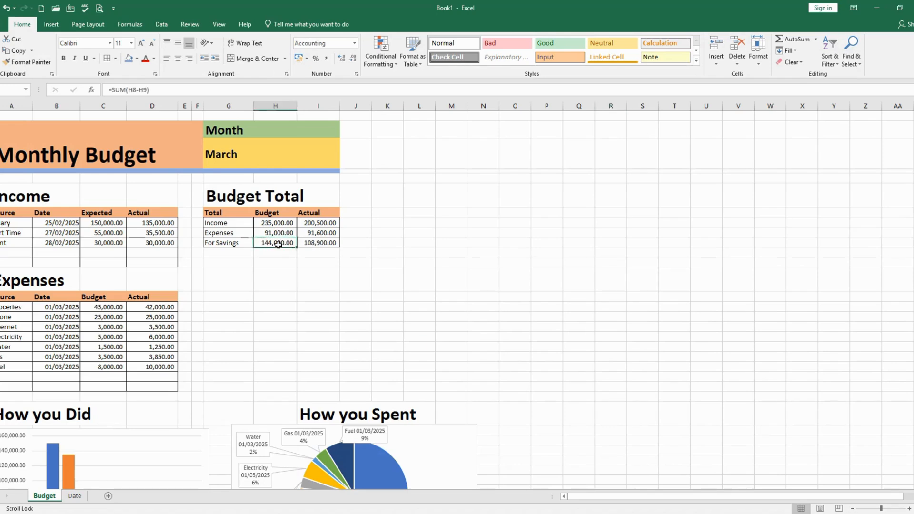
{"action": "left_click", "coordinate": [318, 240]}
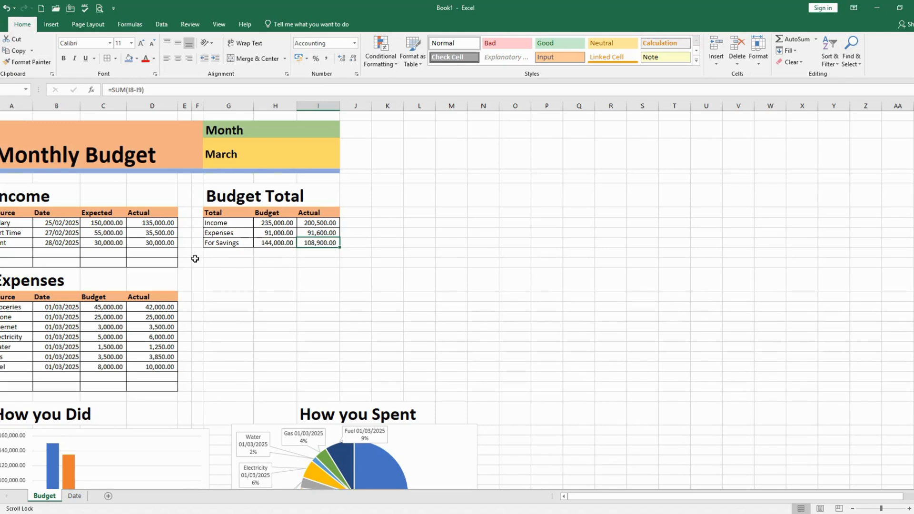
{"action": "scroll", "coordinate": [201, 264], "scroll_direction": "down", "scroll_amount": 2}
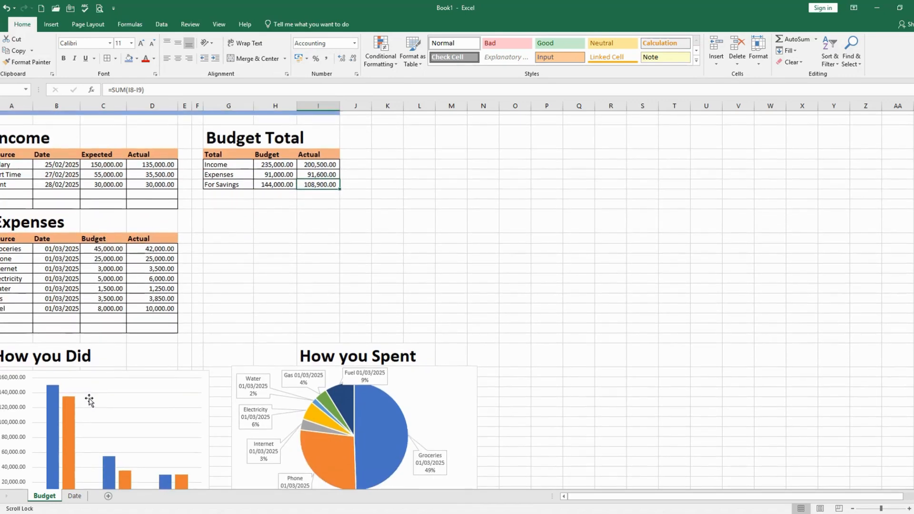
{"action": "left_click", "coordinate": [86, 396]}
{"action": "left_click", "coordinate": [300, 425]}
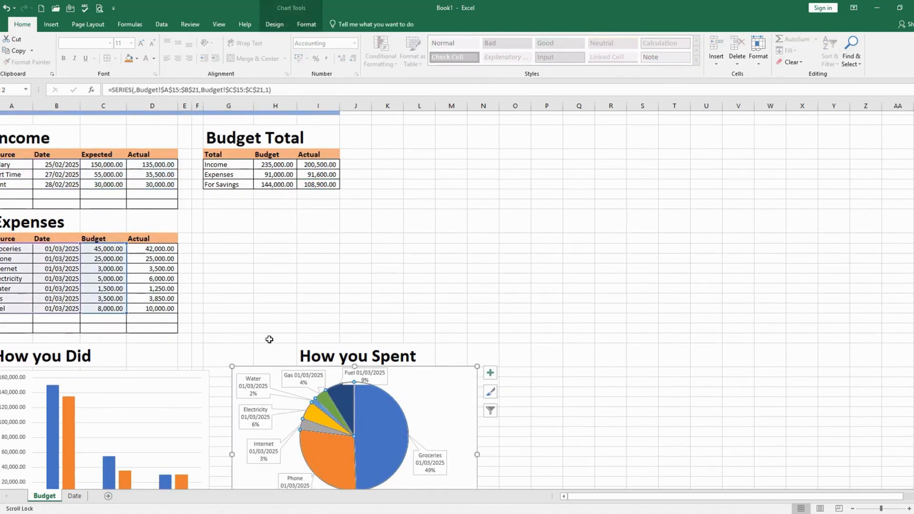
Shrink the income column chart's category label range to the Source names in A8:A10, leaving out the Date column
{"action": "scroll", "coordinate": [267, 340], "scroll_direction": "down", "scroll_amount": 1}
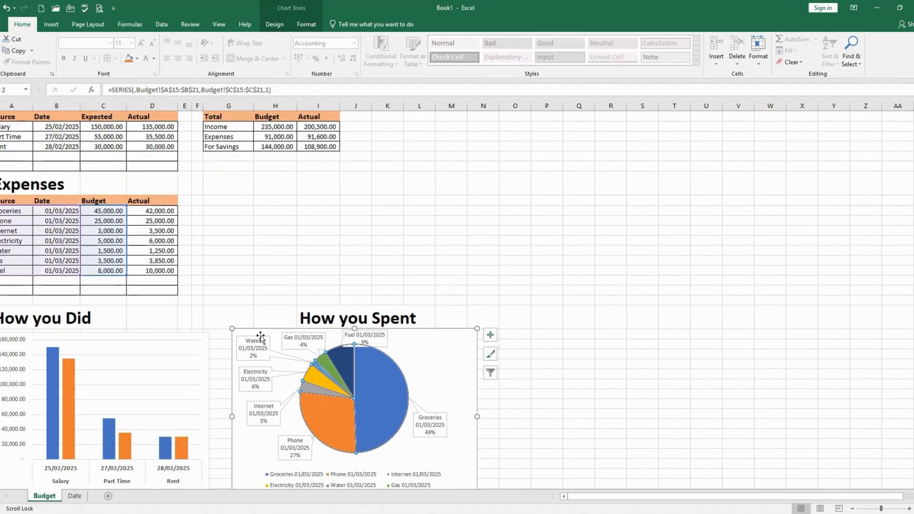
{"action": "left_click", "coordinate": [379, 387]}
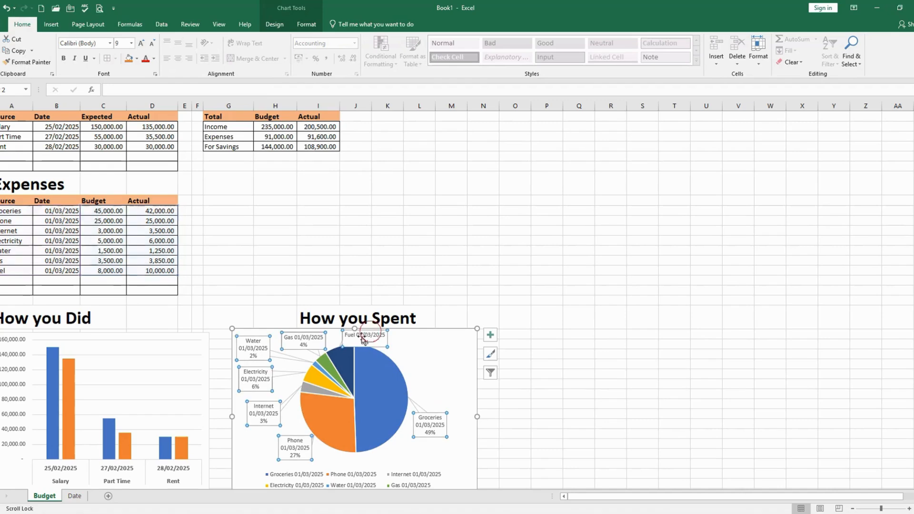
{"action": "left_click", "coordinate": [66, 391]}
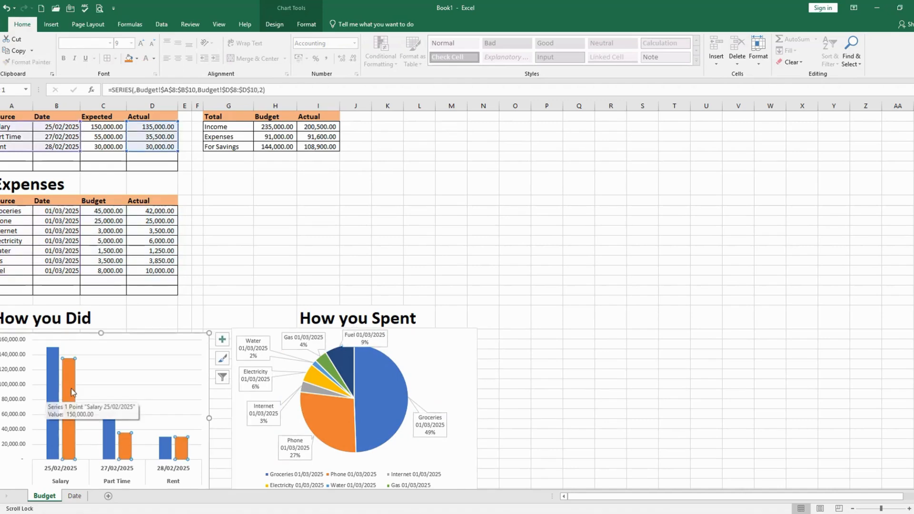
{"action": "scroll", "coordinate": [45, 393], "scroll_direction": "up", "scroll_amount": 1}
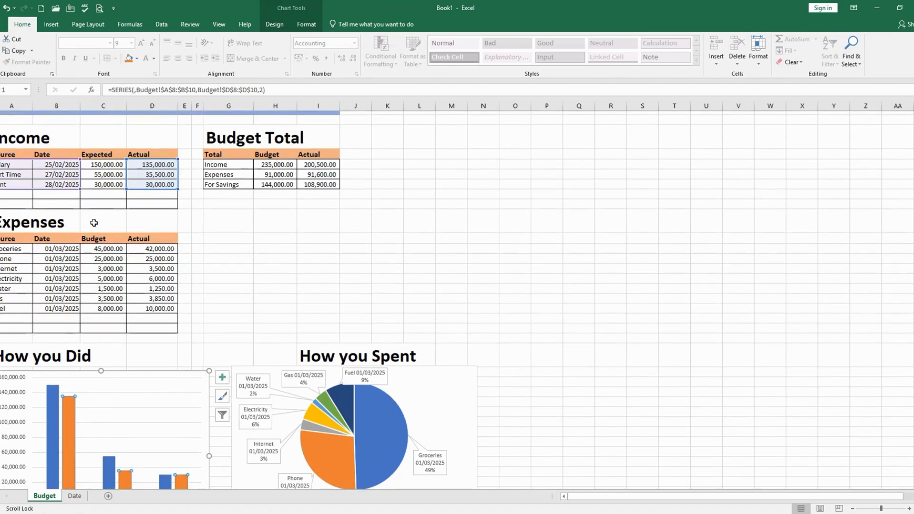
{"action": "scroll", "coordinate": [74, 430], "scroll_direction": "down", "scroll_amount": 1}
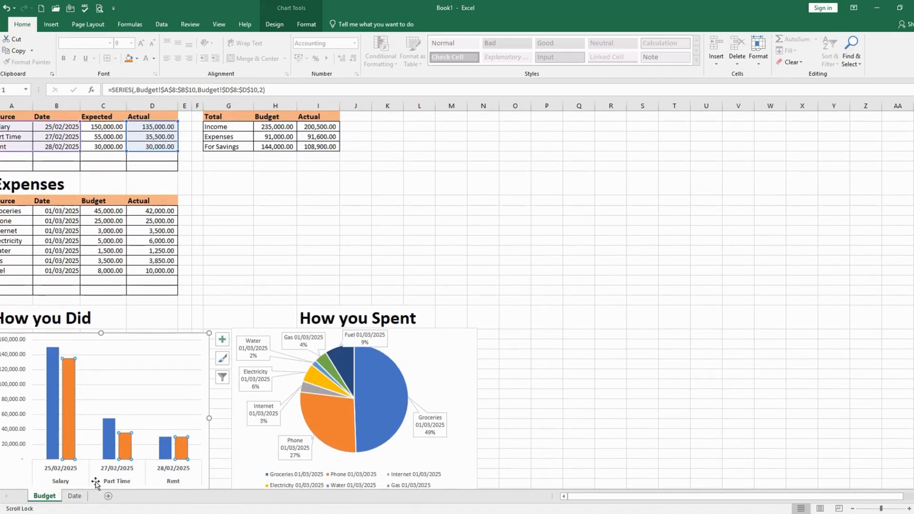
{"action": "left_click", "coordinate": [69, 438]}
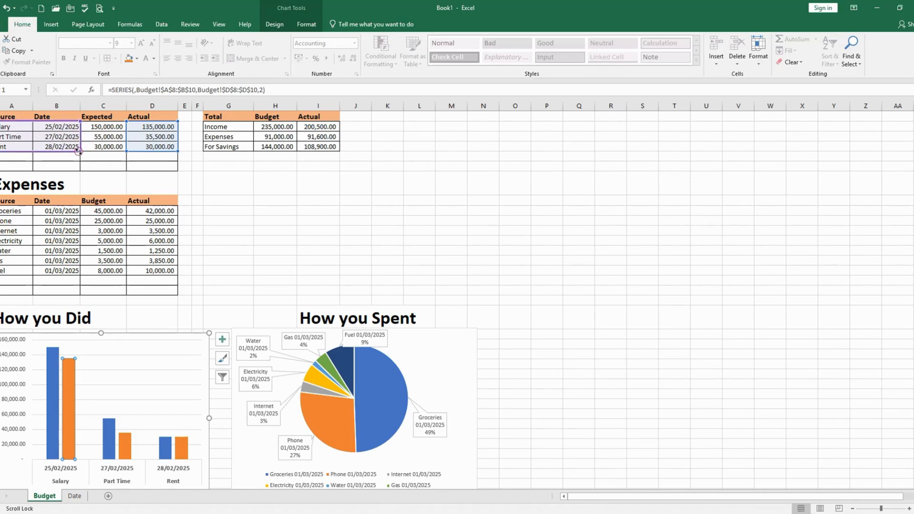
{"action": "left_click_drag", "start_coordinate": [78, 151], "coordinate": [40, 149]}
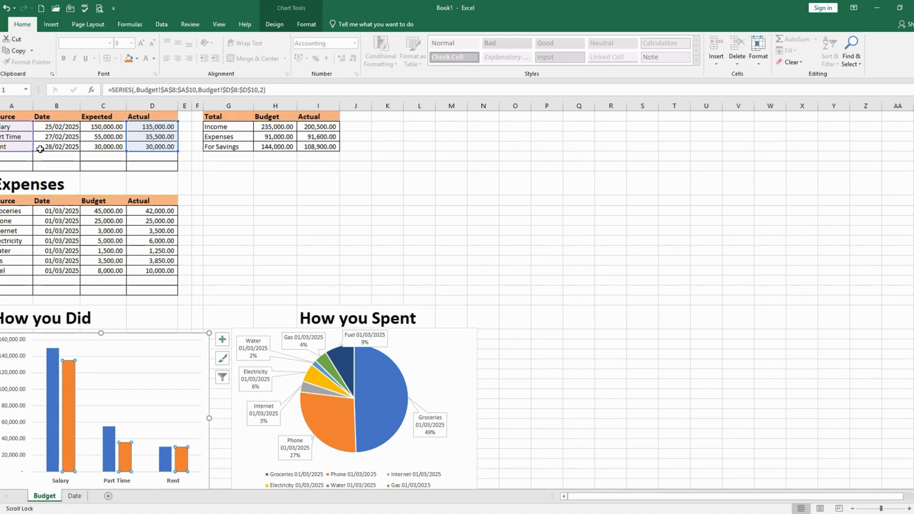
{"action": "scroll", "coordinate": [66, 471], "scroll_direction": "down", "scroll_amount": 1}
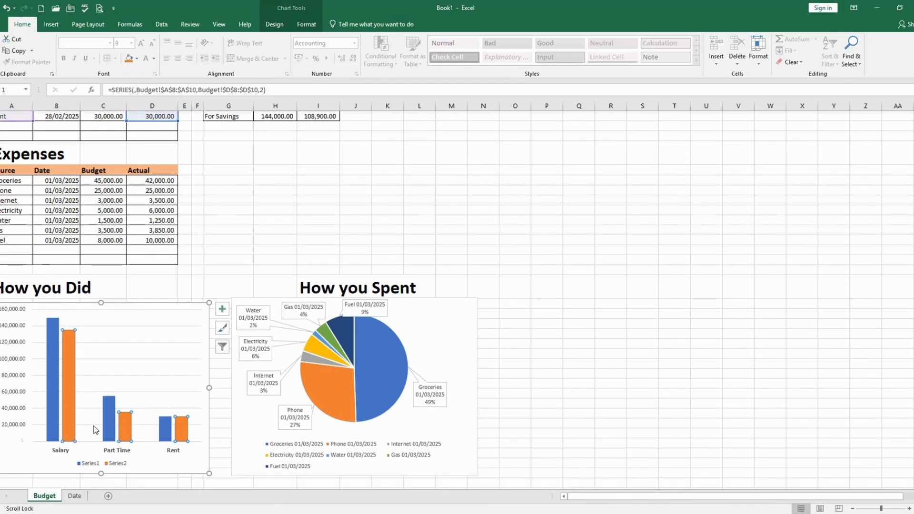
{"action": "scroll", "coordinate": [78, 431], "scroll_direction": "up", "scroll_amount": 1}
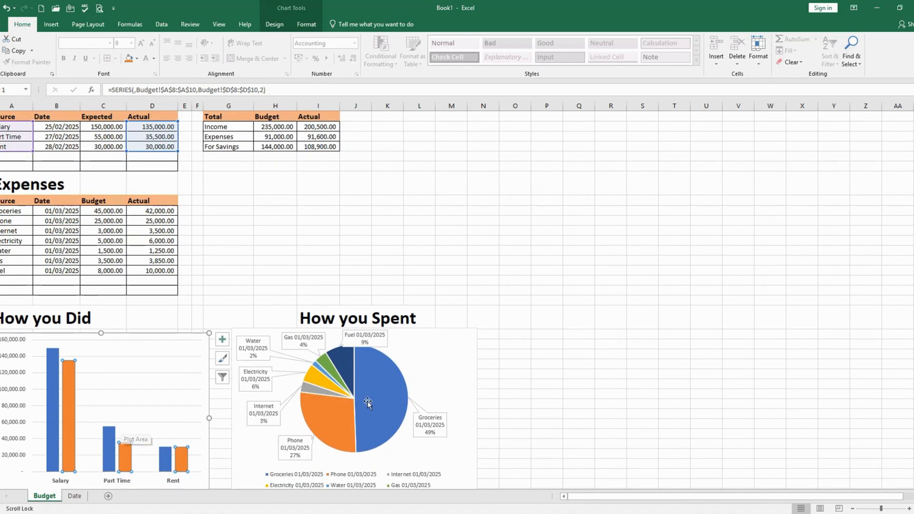
{"action": "scroll", "coordinate": [367, 402], "scroll_direction": "up", "scroll_amount": 3}
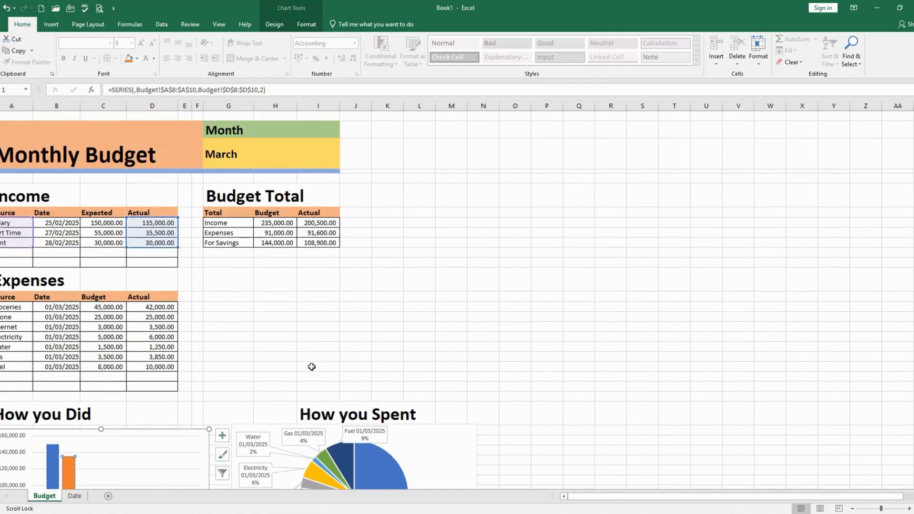